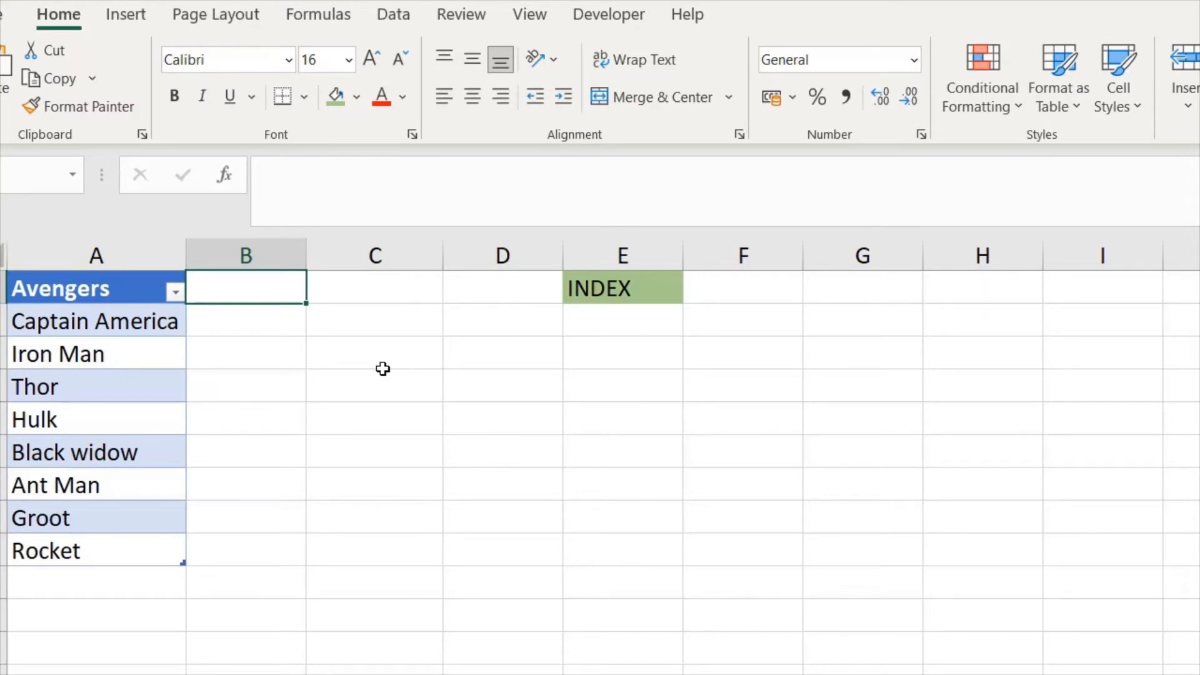
Enter an INDEX formula in cell C3 using the Avengers[Avengers] column as array, row number 5 and an empty column argument
left_click(346, 350)
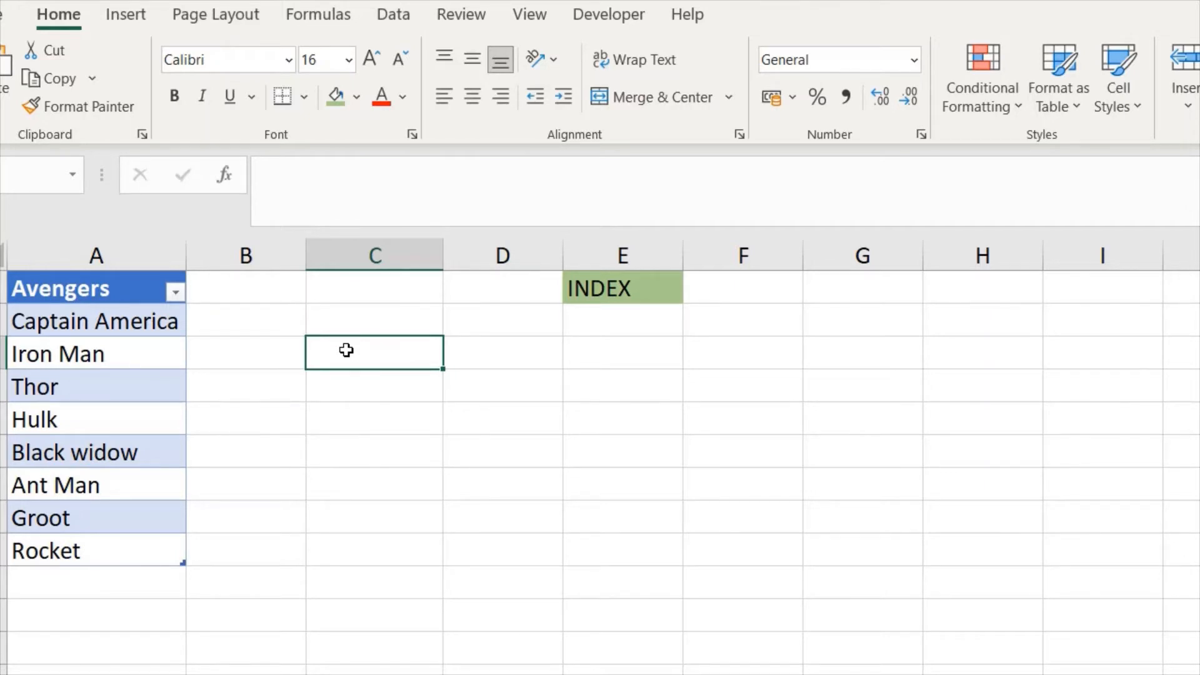
double_click(347, 351)
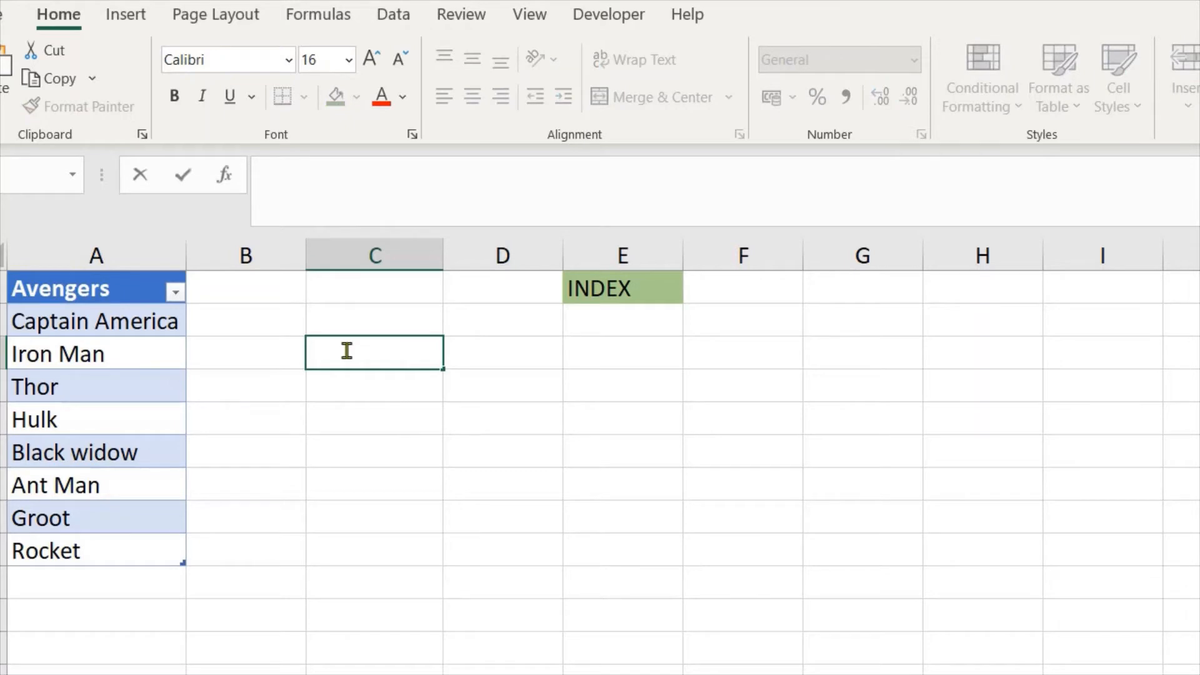
type("=INDEX")
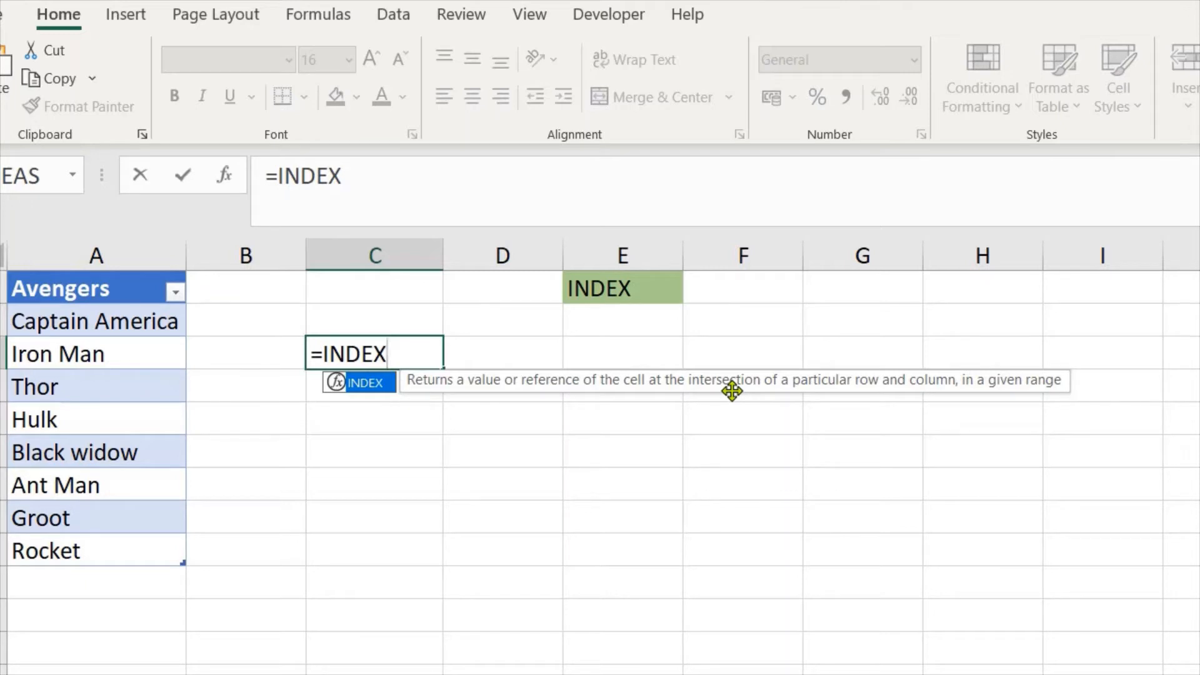
type("(")
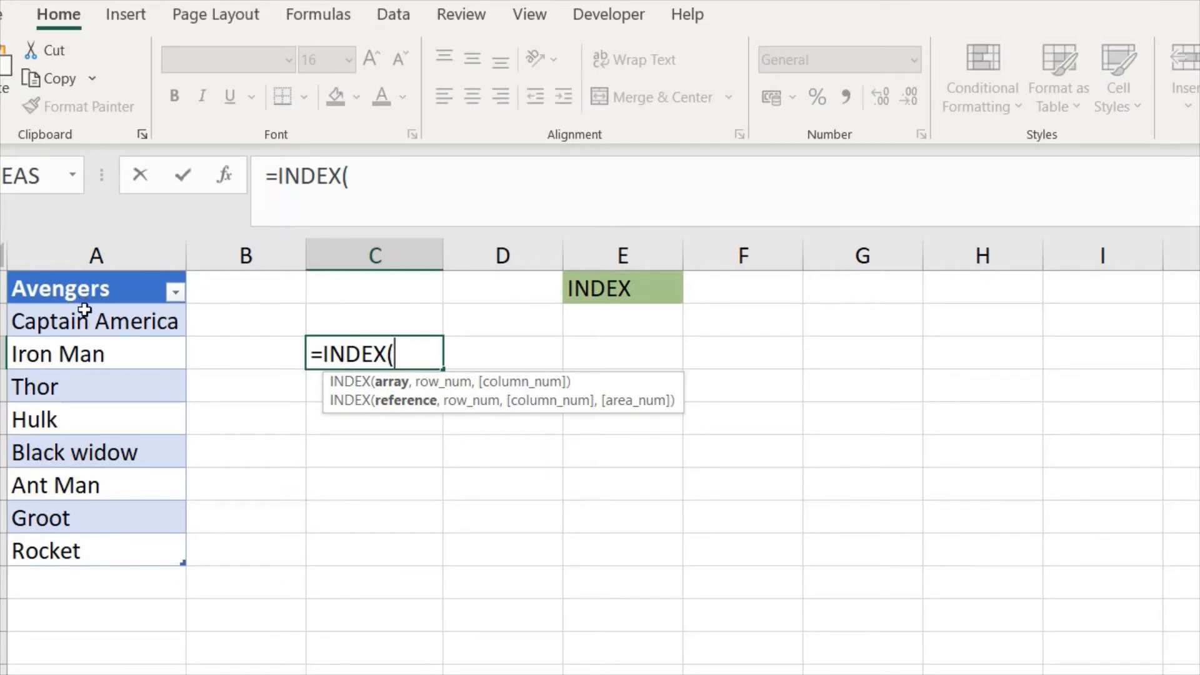
left_click(85, 273)
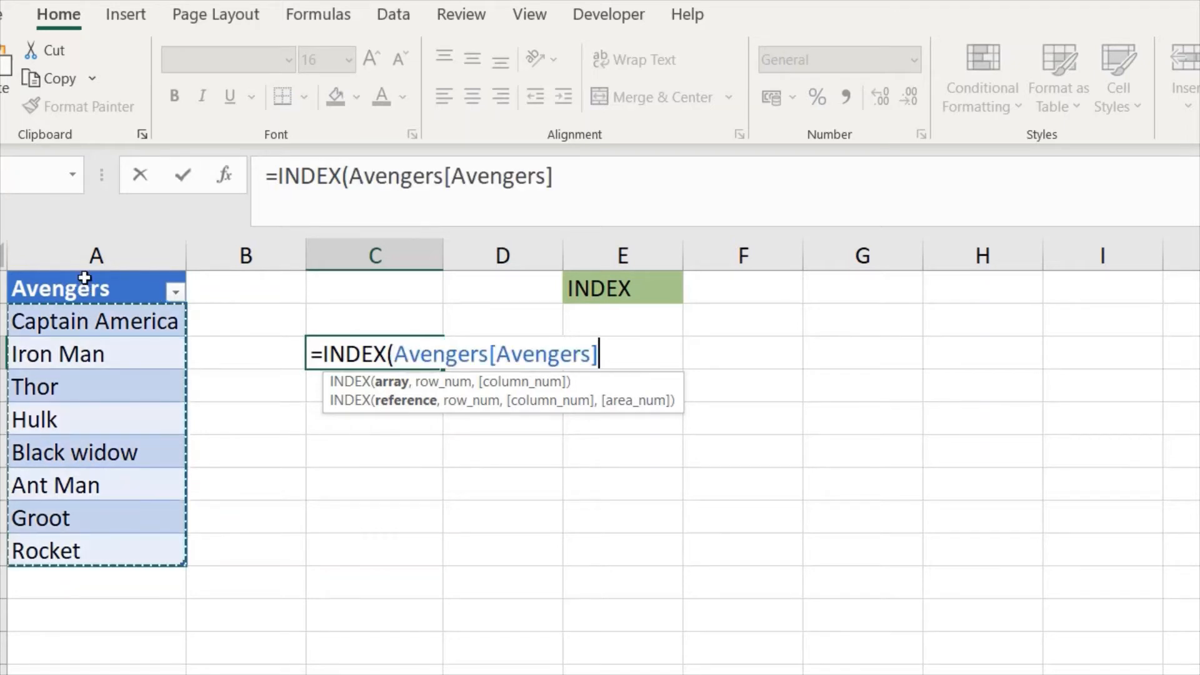
left_click(611, 178)
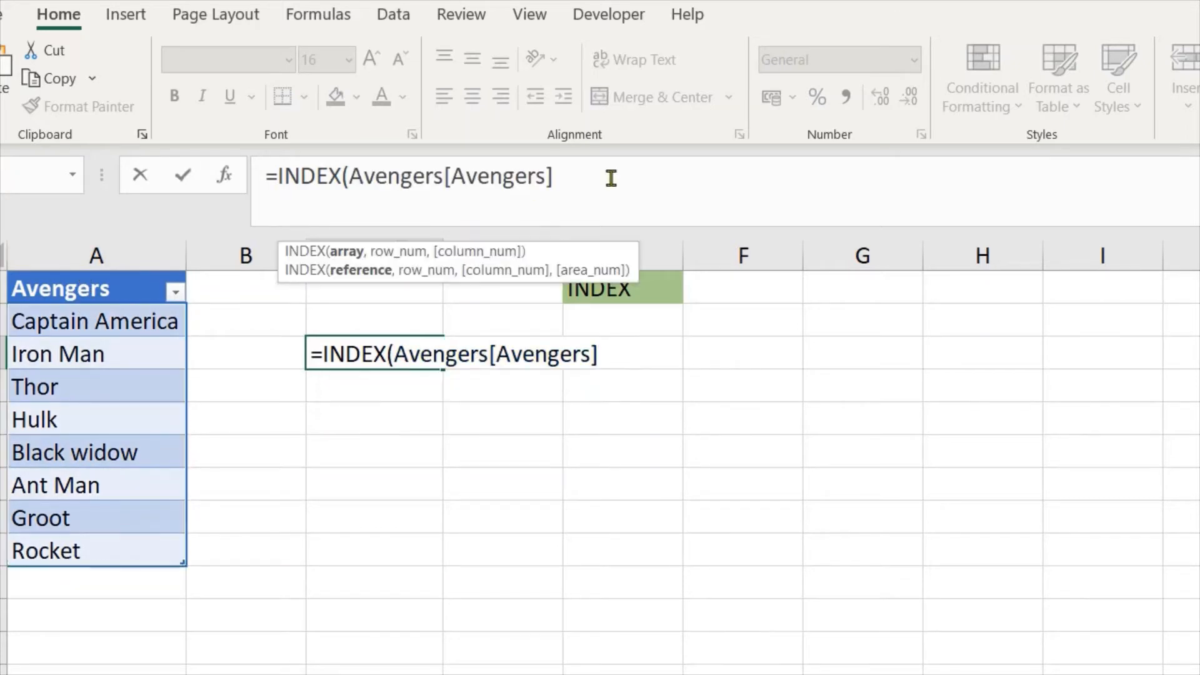
type(",")
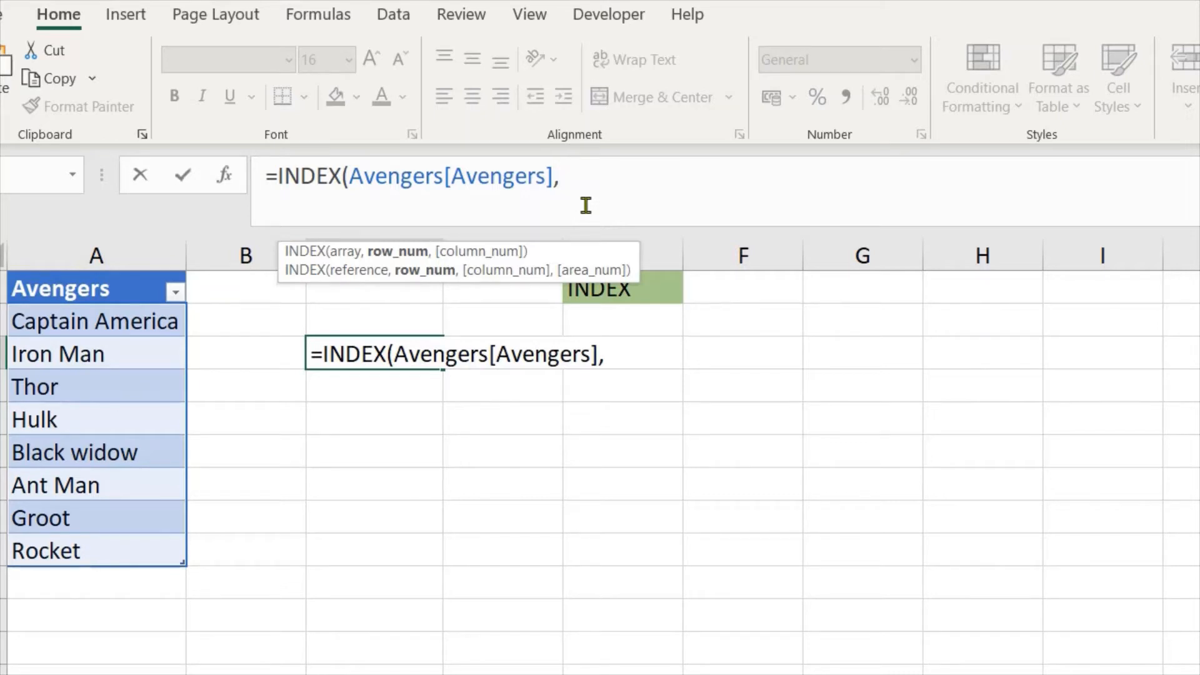
type("5,")
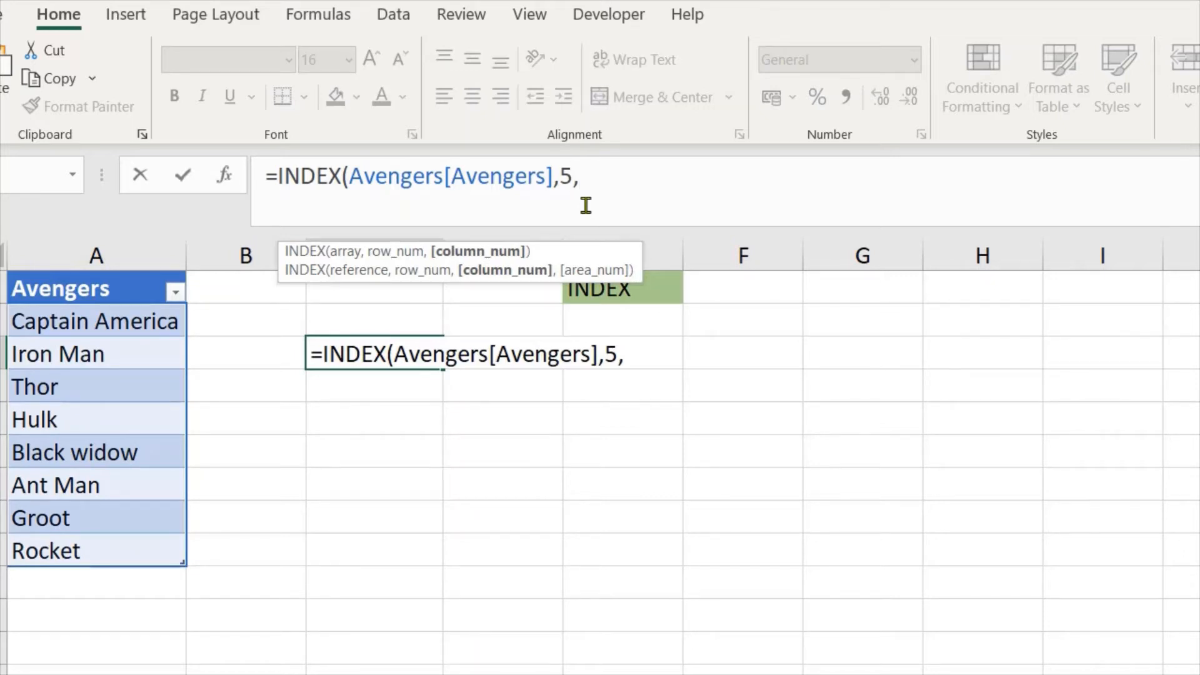
type("0")
key("BackSpace")
type(")")
key("Return")
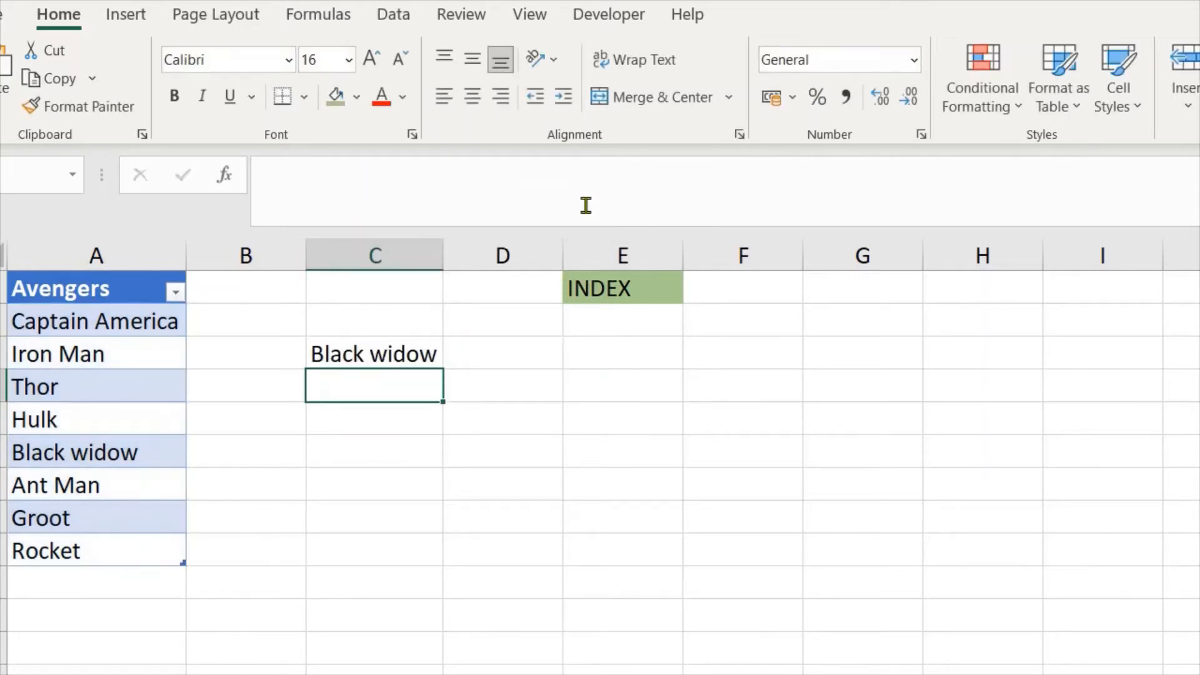
Set the column number argument of the INDEX formula in C3 to 0
key("Up")
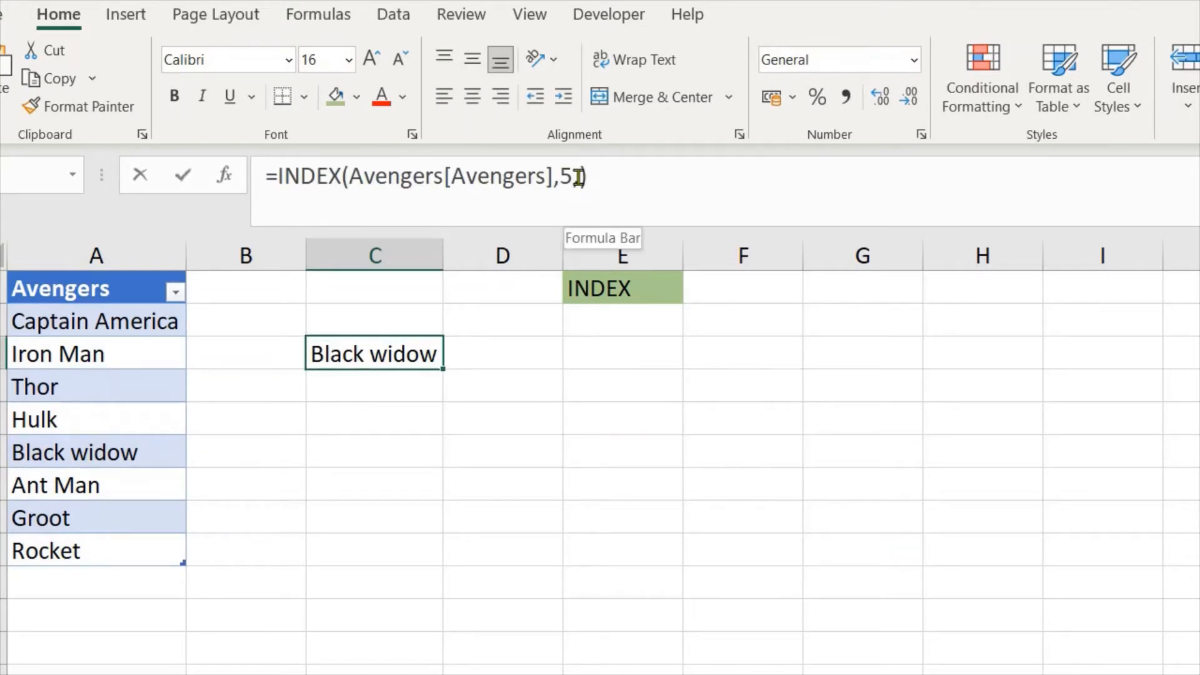
left_click(584, 176)
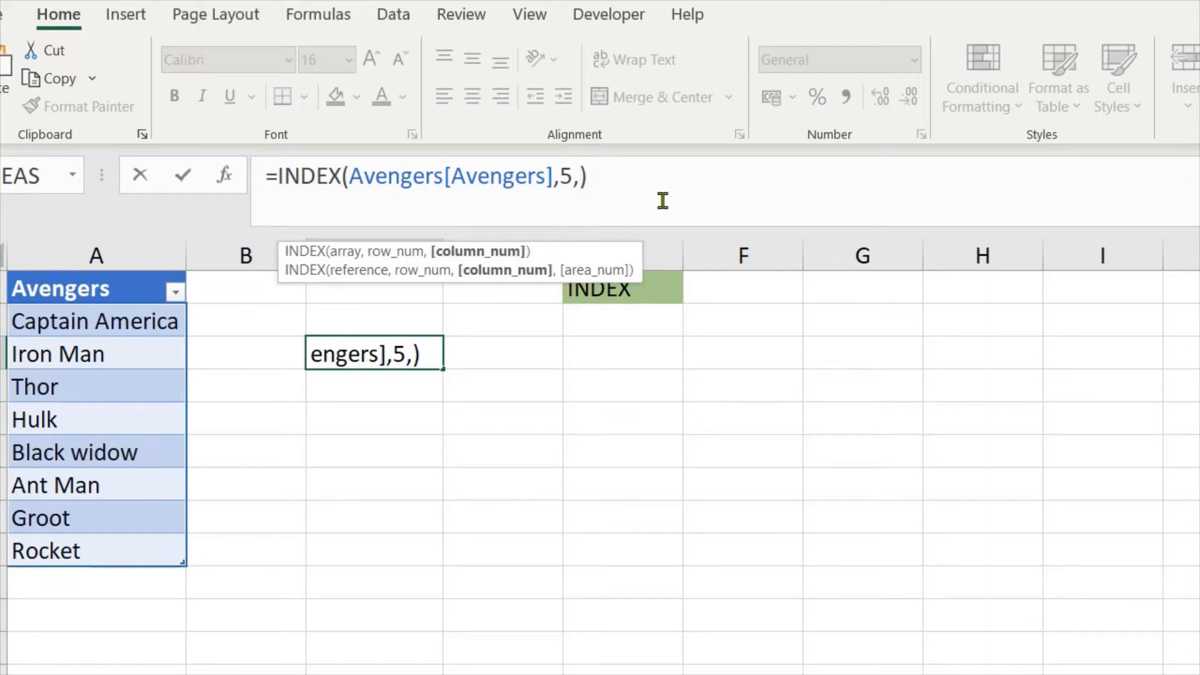
type("0")
key("Return")
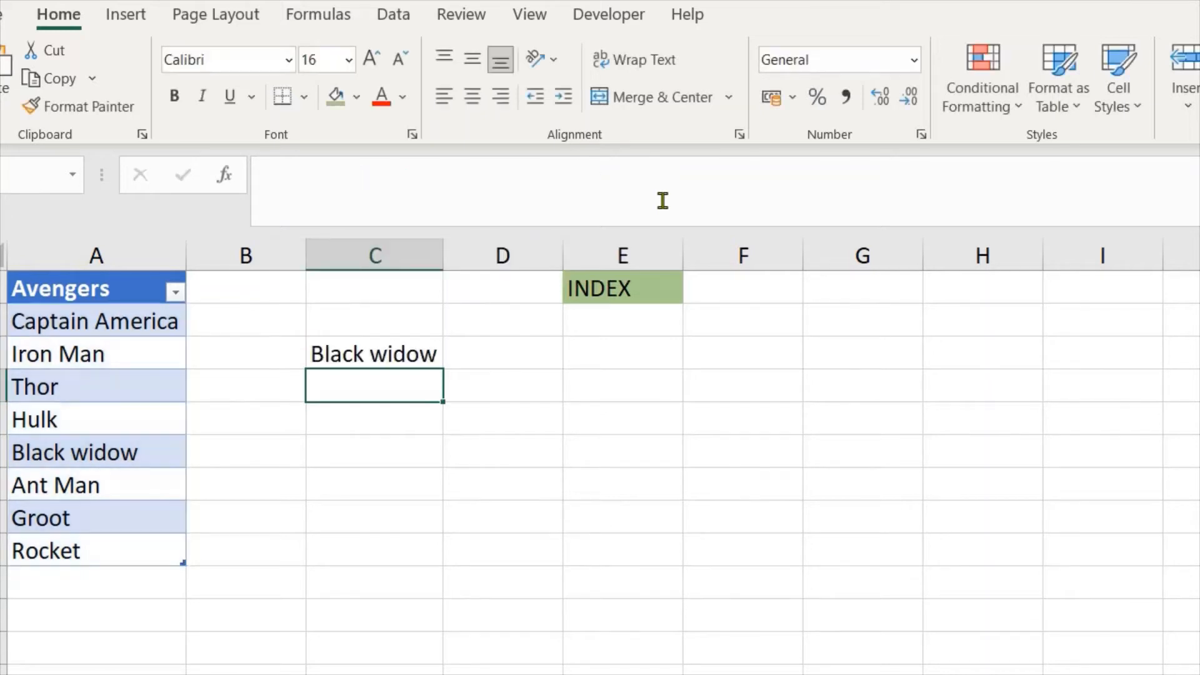
key("Up")
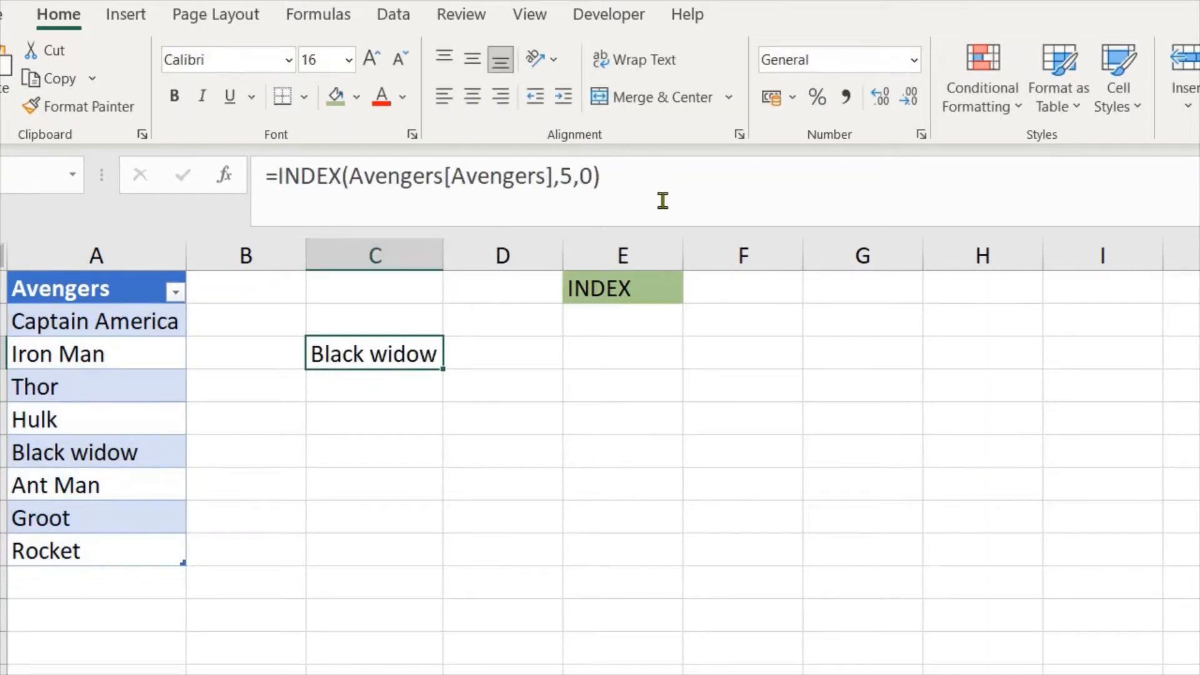
Step down the Avengers table entries to Black widow to check which row the formula refers to
key("Left")
key("Left")
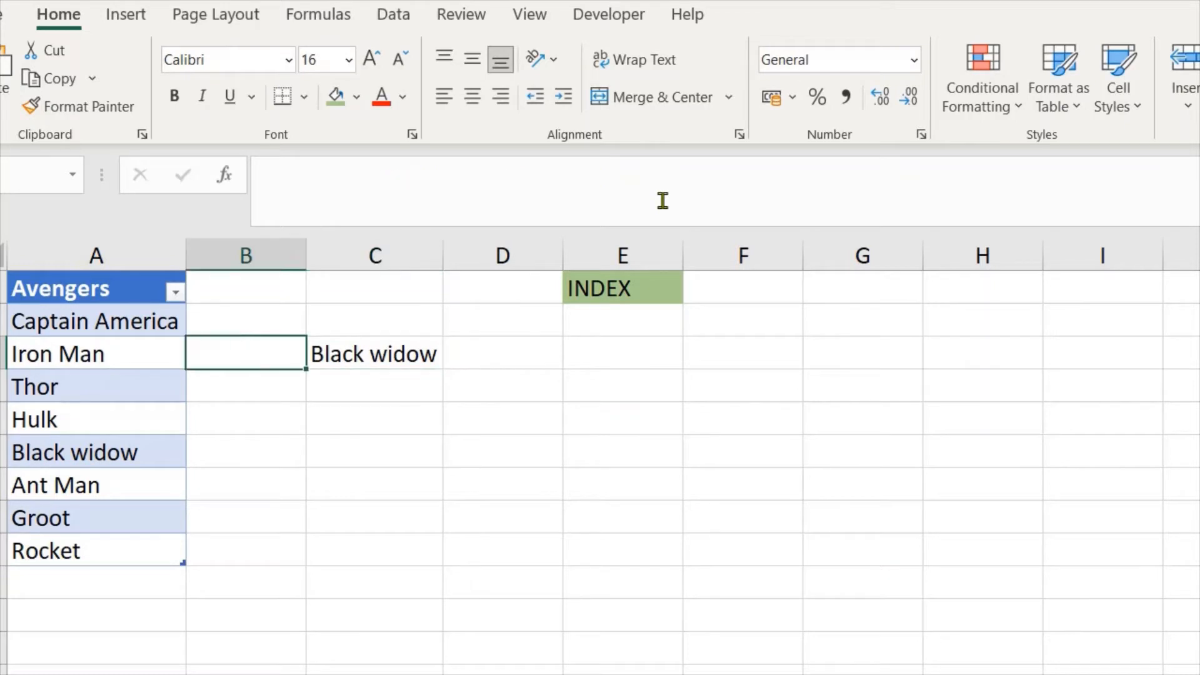
key("Up")
key("Down")
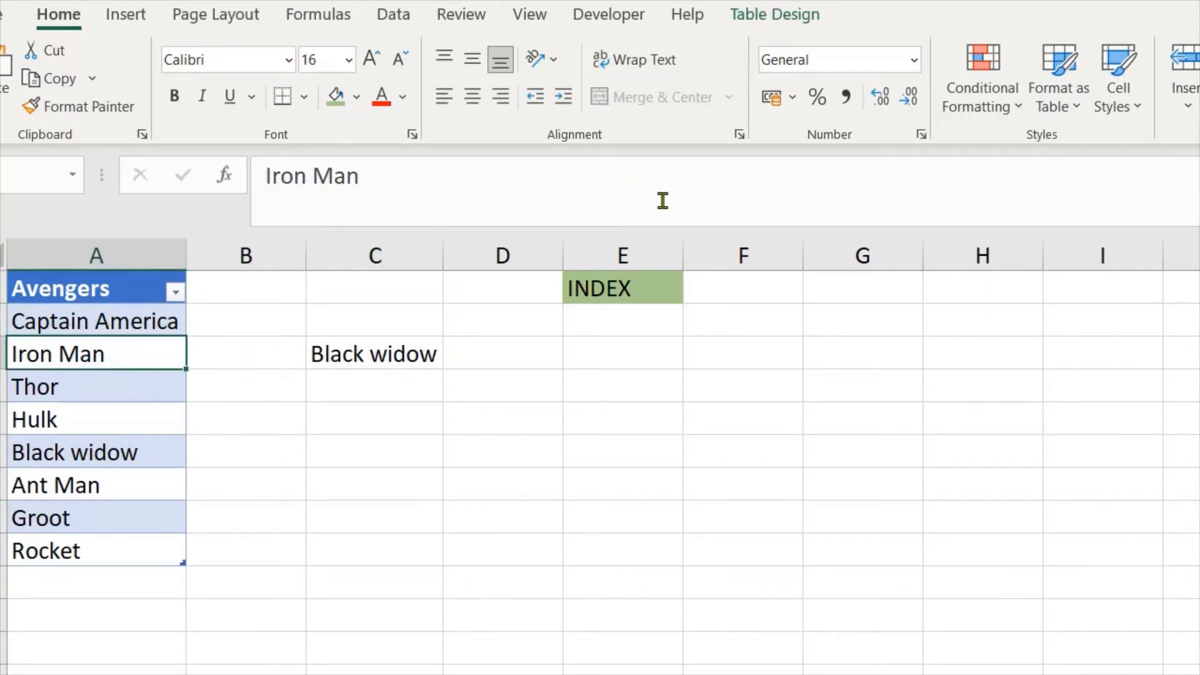
key("Down")
key("Down")
key("Down")
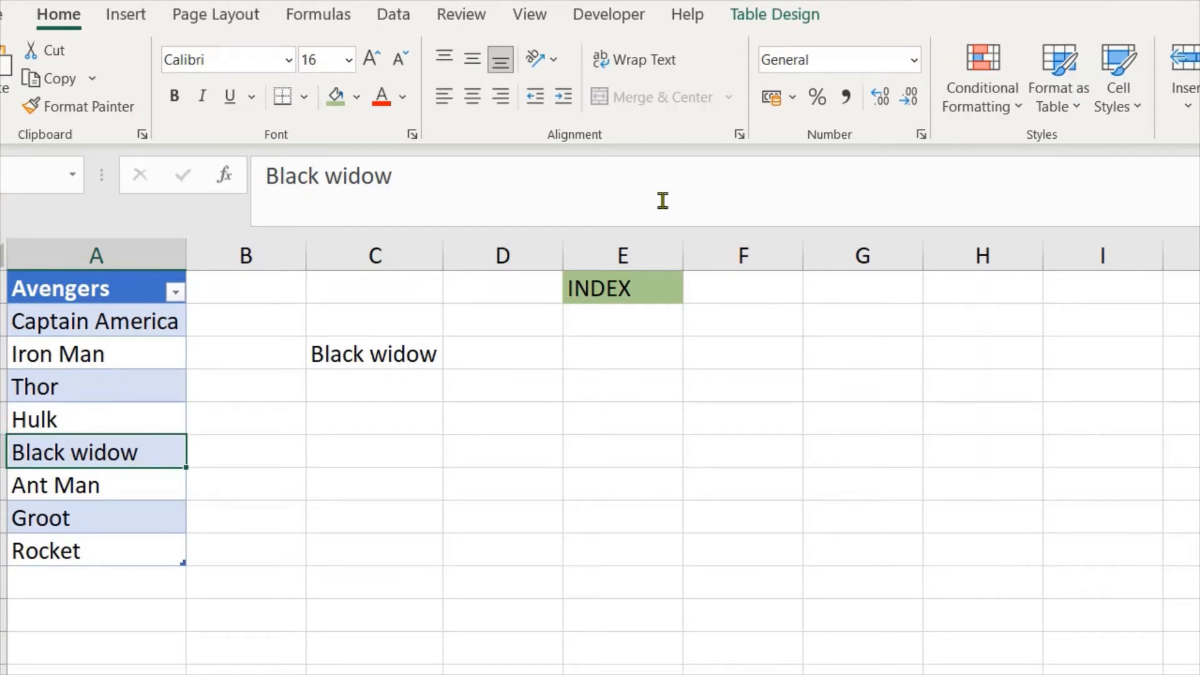
Set the row number argument of the INDEX formula in C3 to 7
left_click(331, 348)
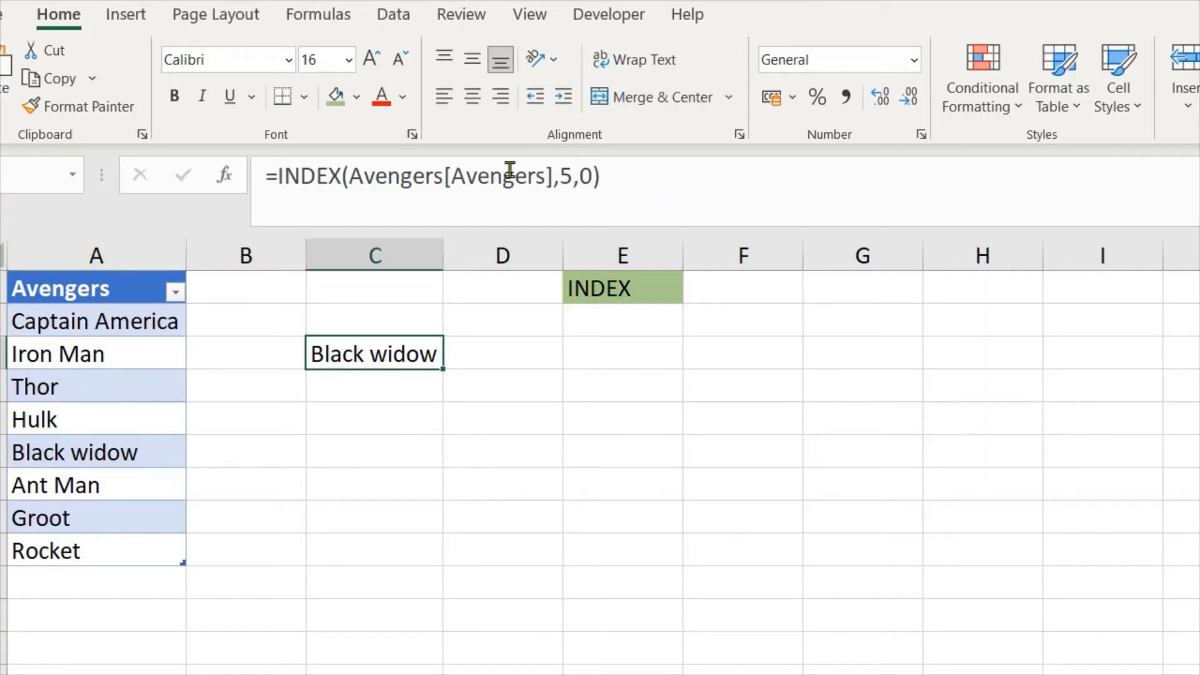
left_click(562, 177)
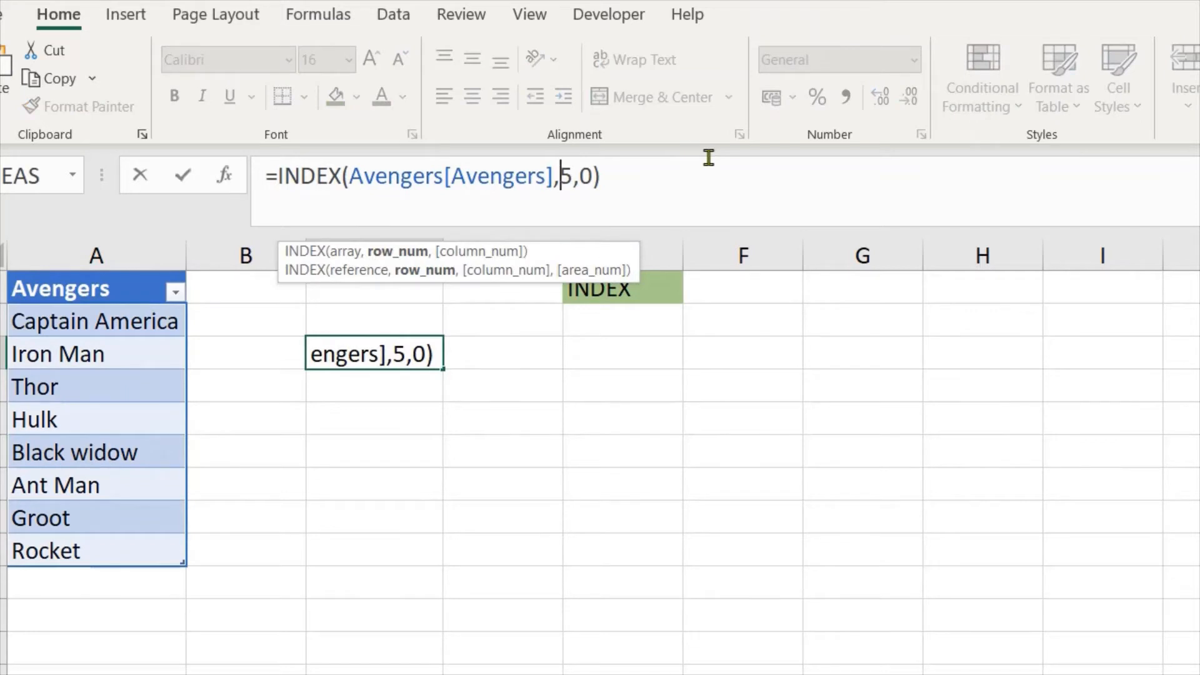
key("Delete")
type("7")
key("Return")
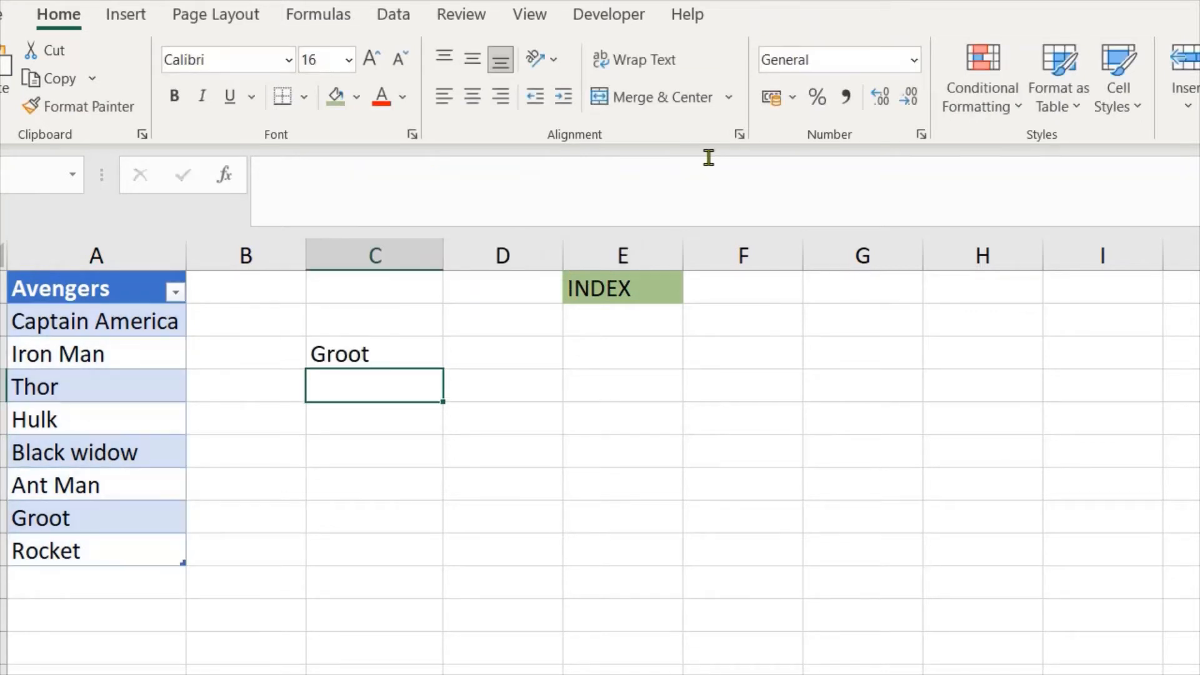
Check the Groot entry in the Avengers table, and review the row and column arguments of the formula in C3
left_click(103, 461)
left_click(99, 486)
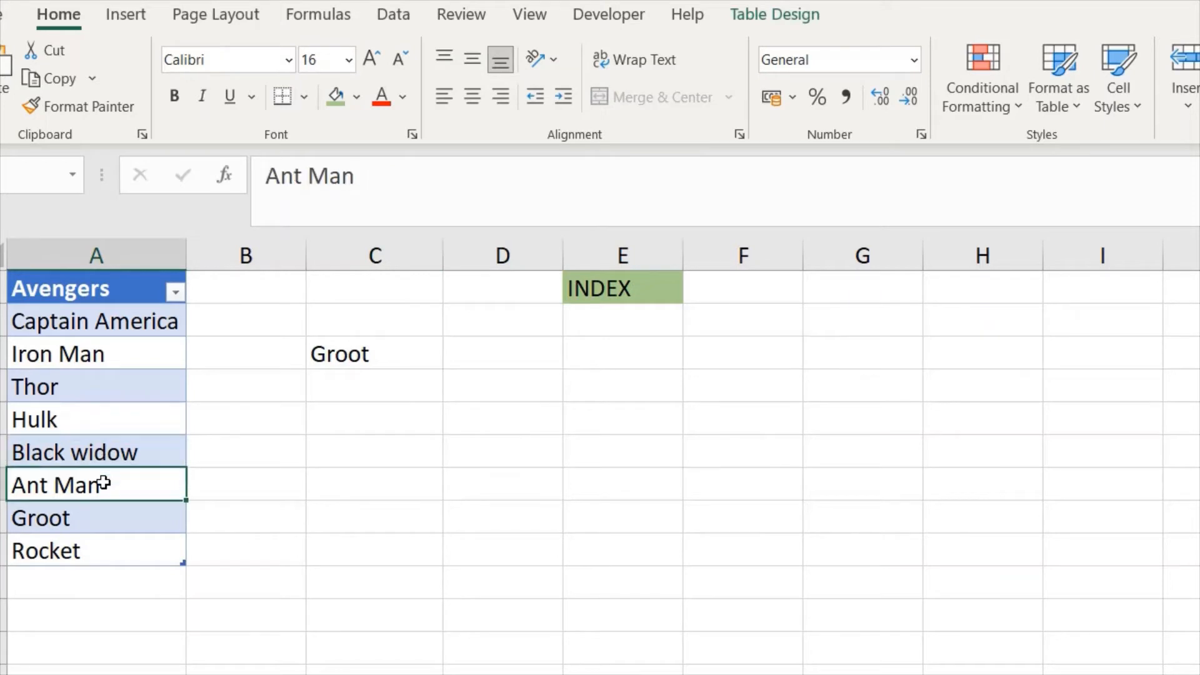
left_click(100, 514)
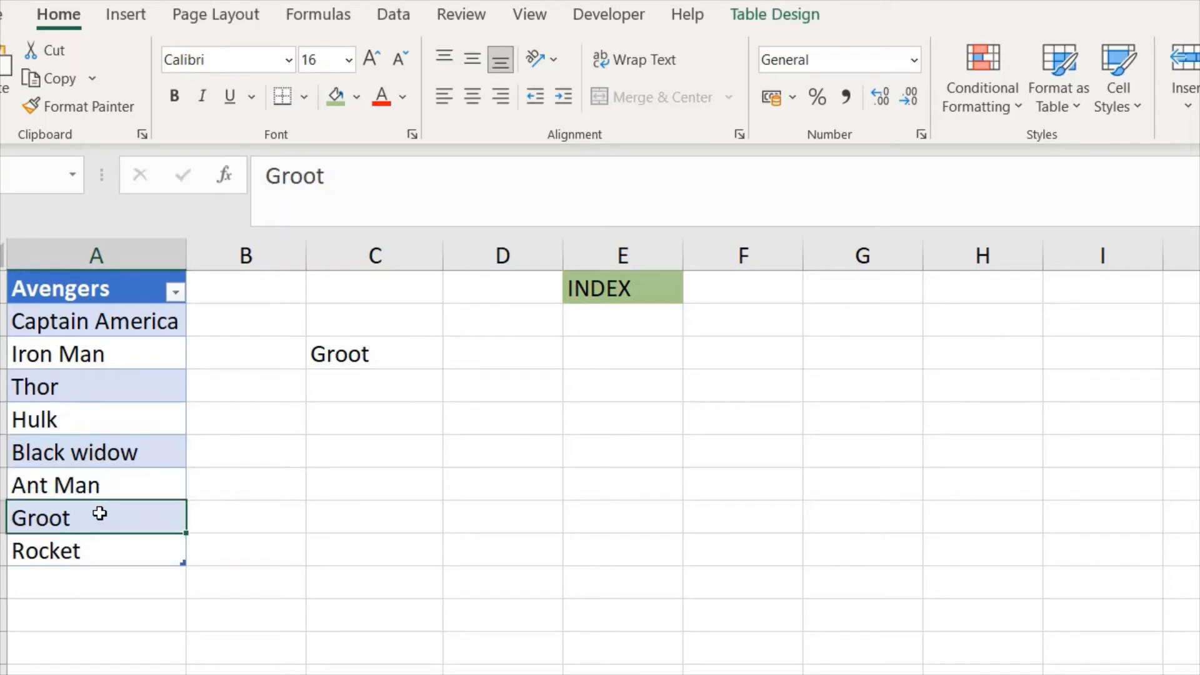
left_click(367, 344)
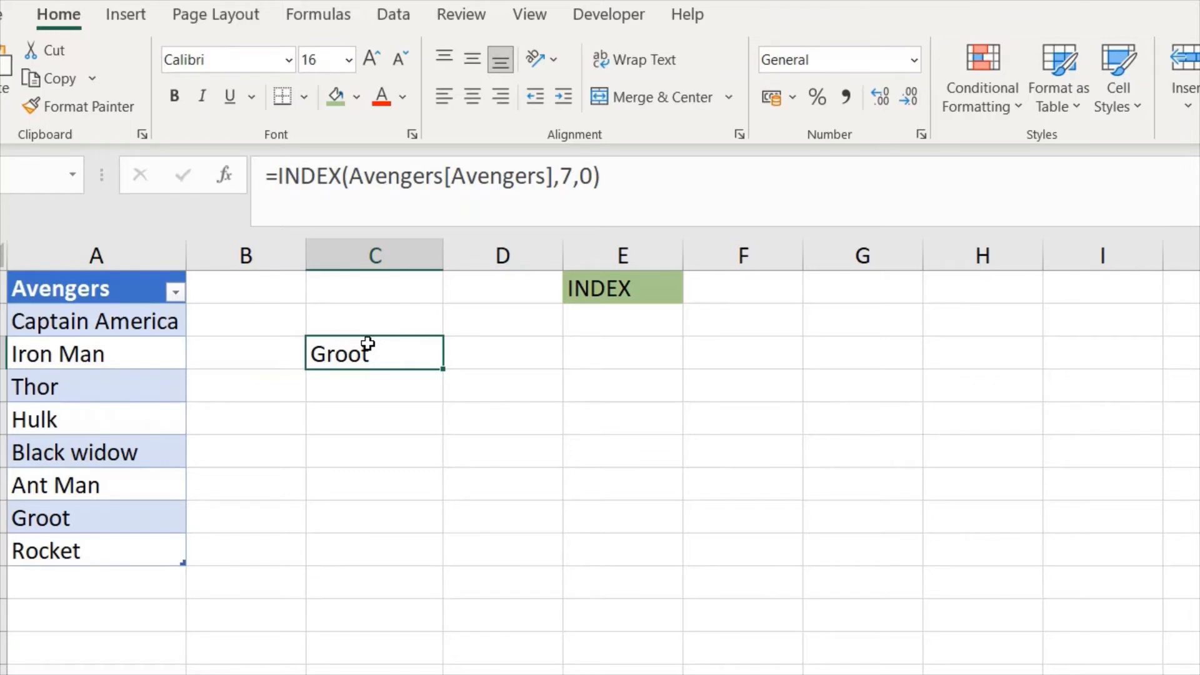
left_click(572, 172)
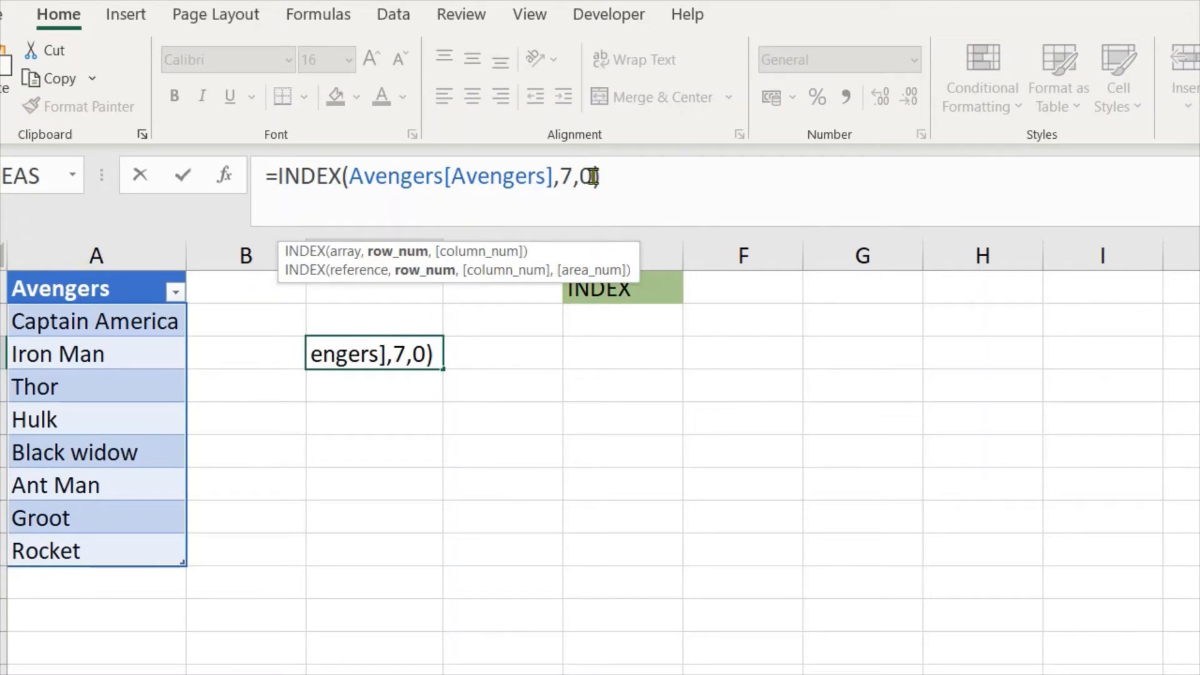
left_click(594, 176)
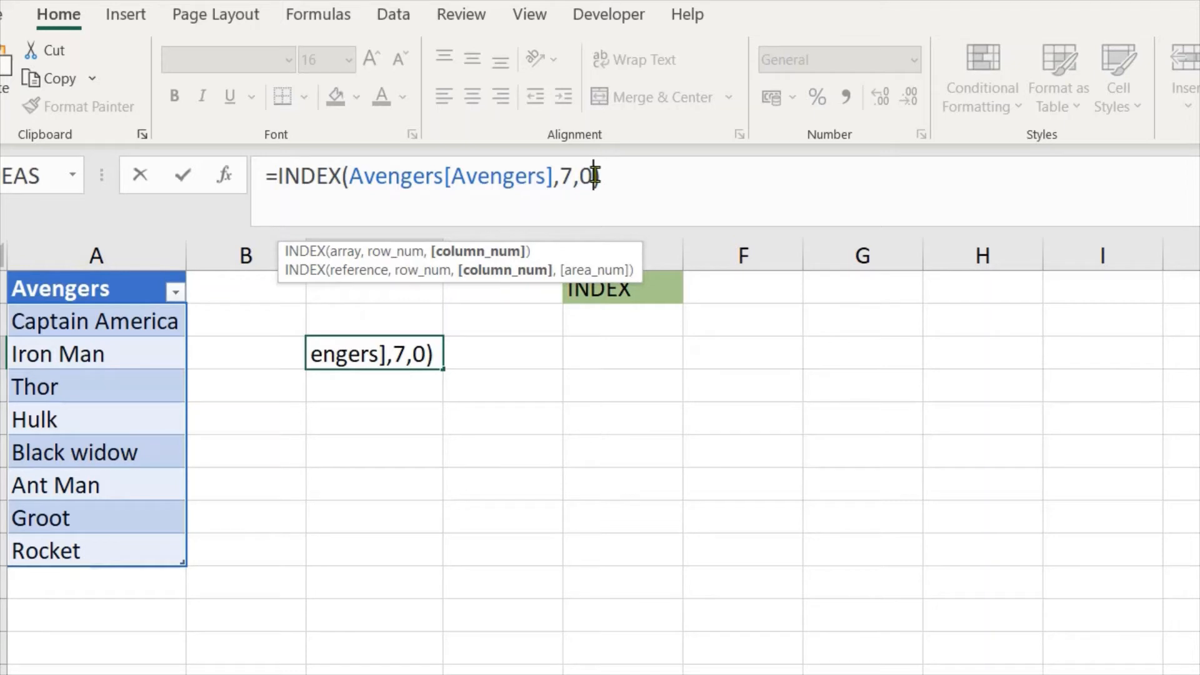
key("Return")
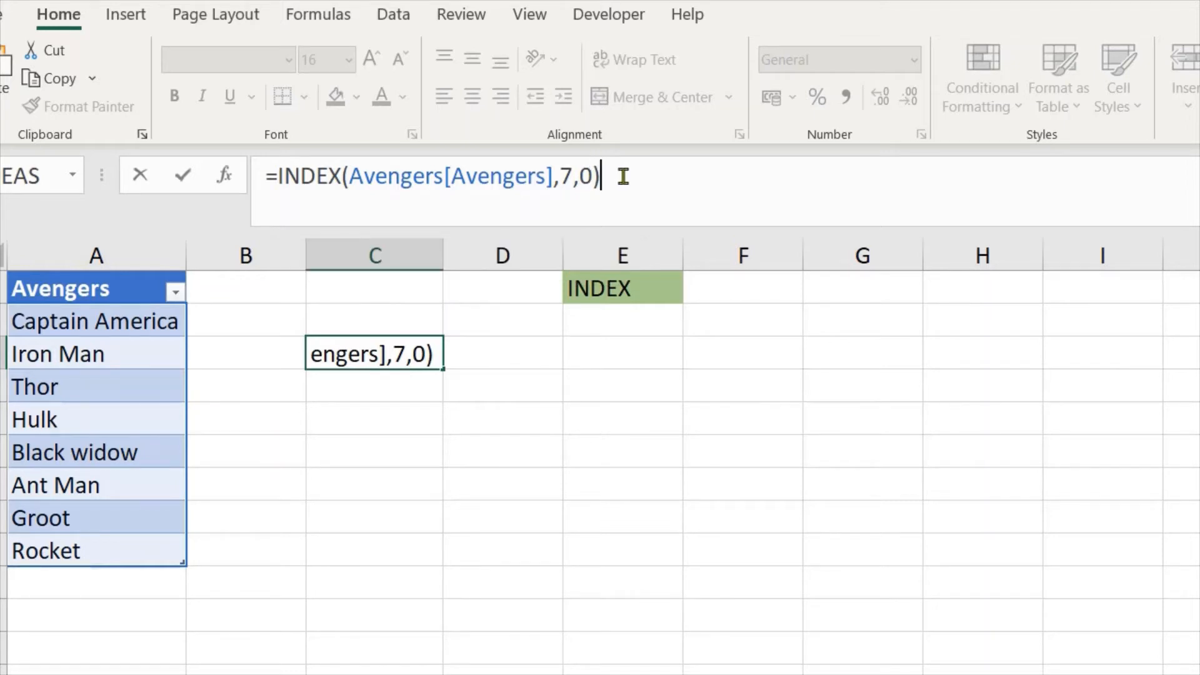
key("Up")
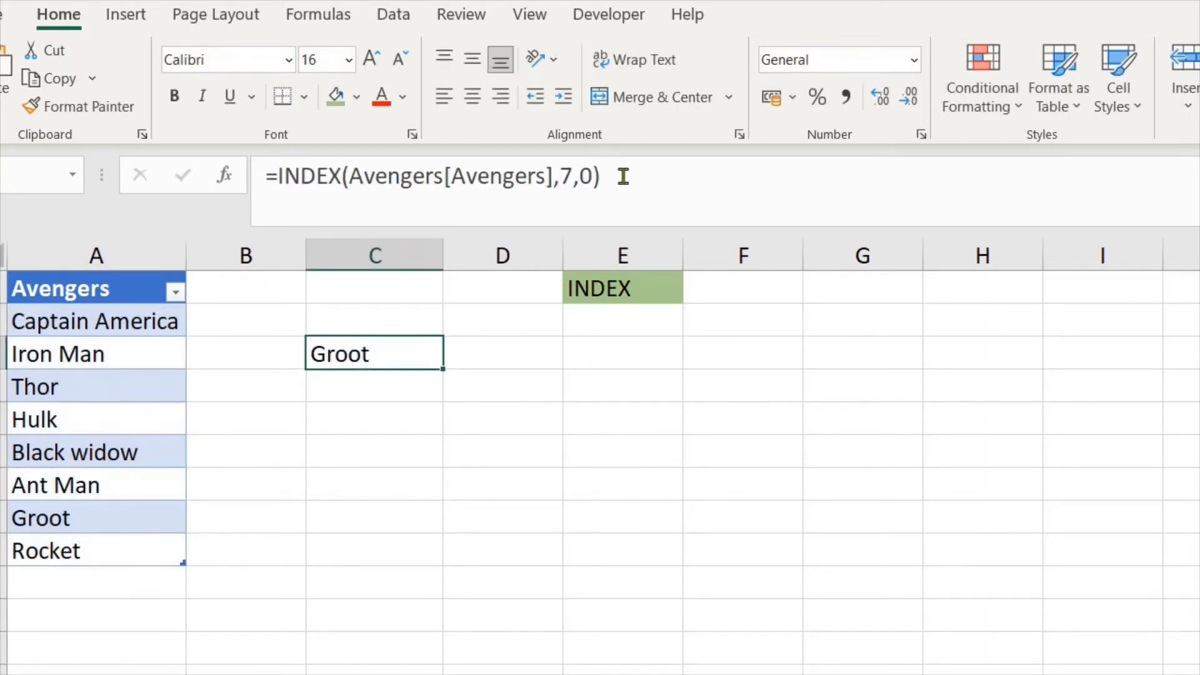
Replace the array argument of the INDEX formula in C3 with the range A4:A9, from Thor to Rocket
left_click_drag(553, 177, 349, 178)
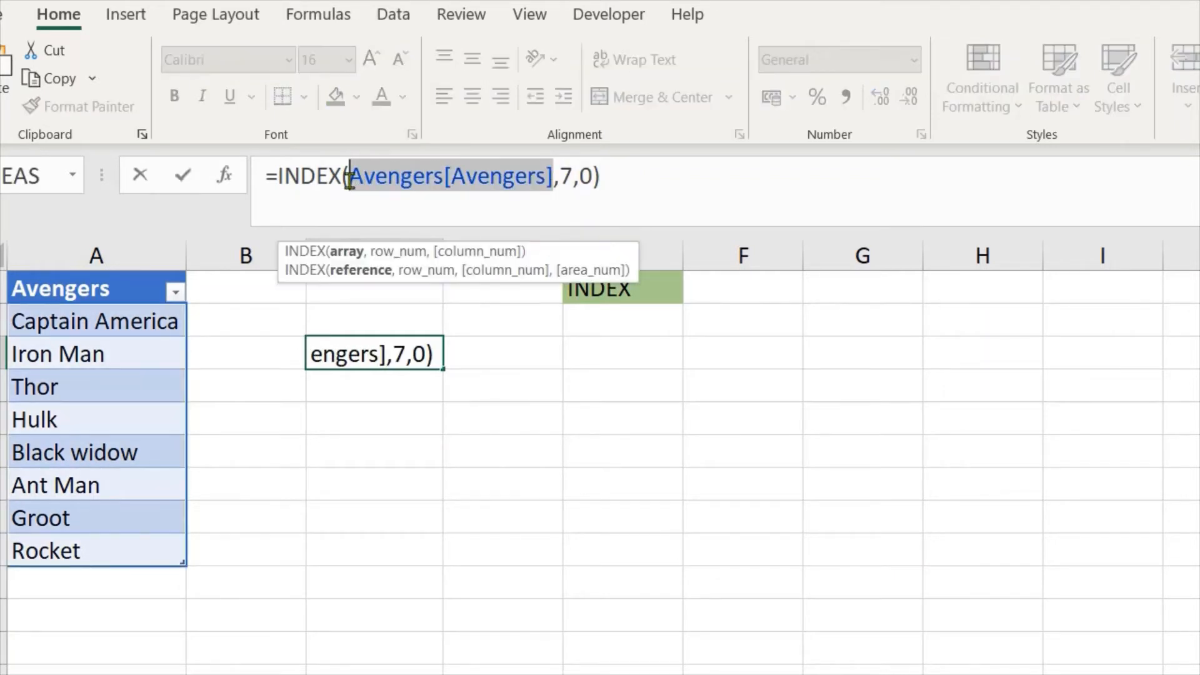
key("BackSpace")
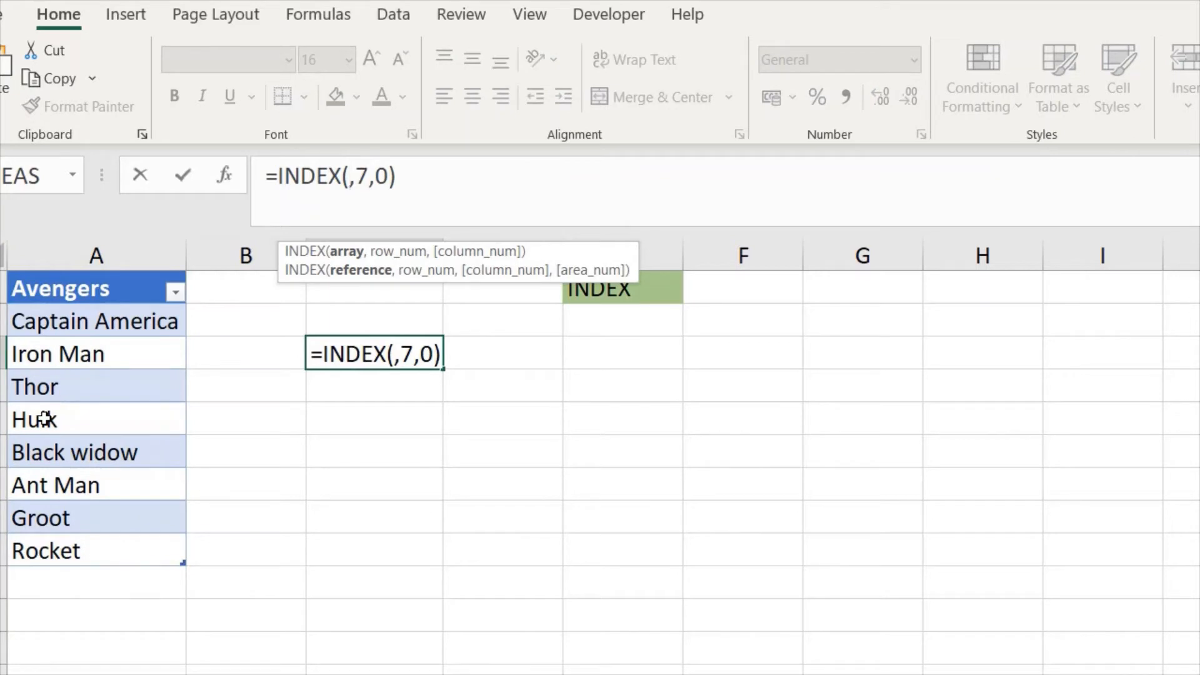
left_click_drag(46, 380, 48, 547)
key("Return")
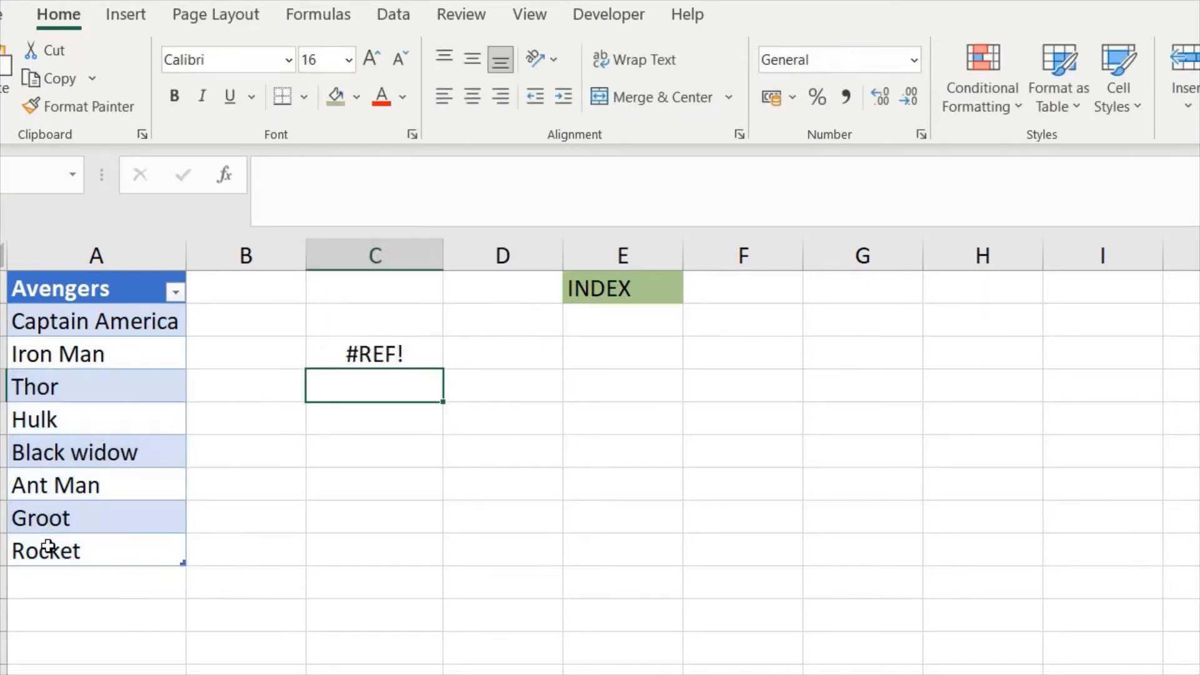
key("Left")
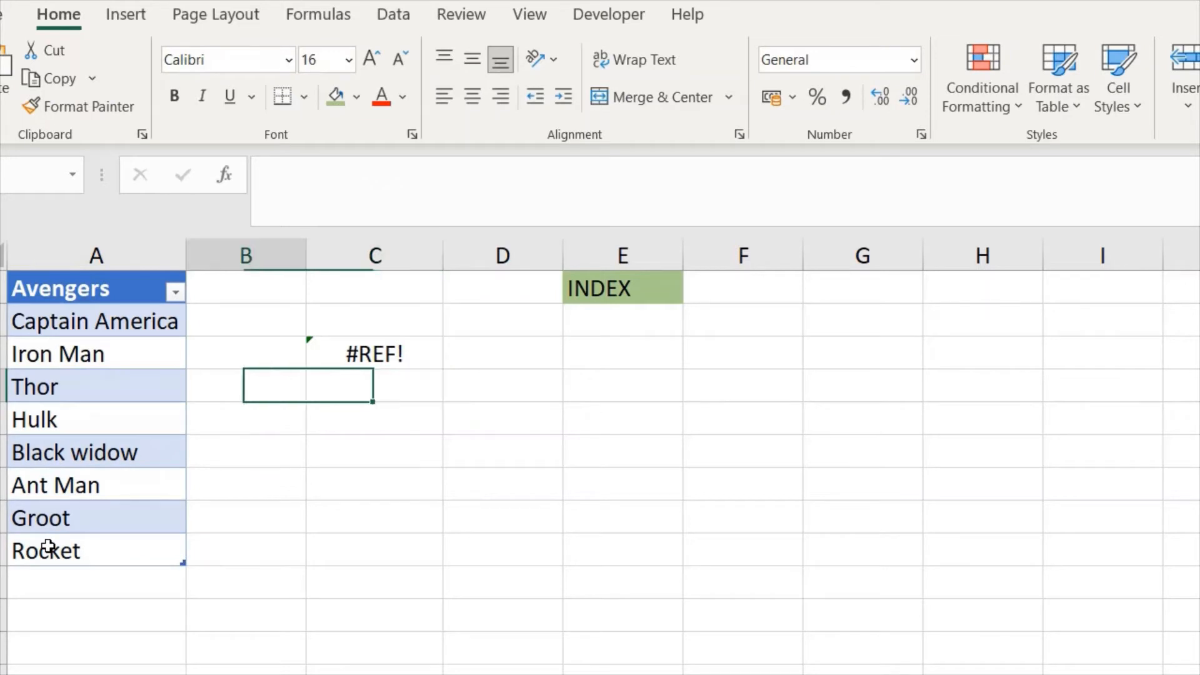
key("Up")
key("Right")
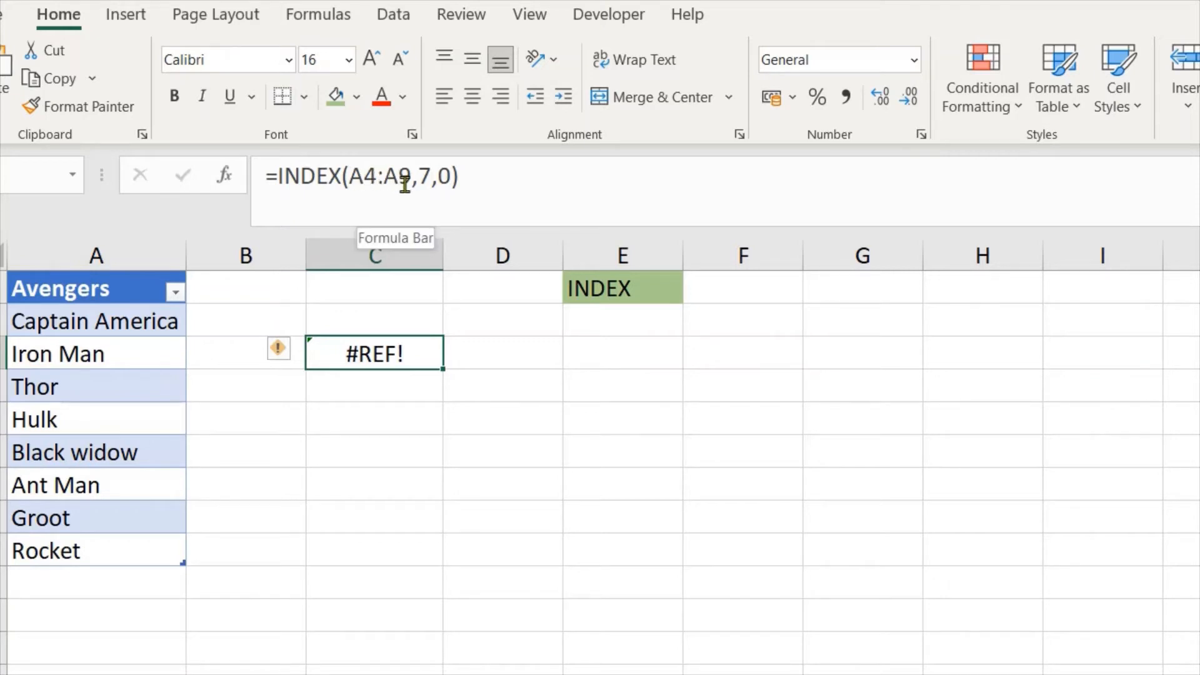
Count down the table entries to Rocket to compare the range's rows with the row number in the formula
left_click(87, 403)
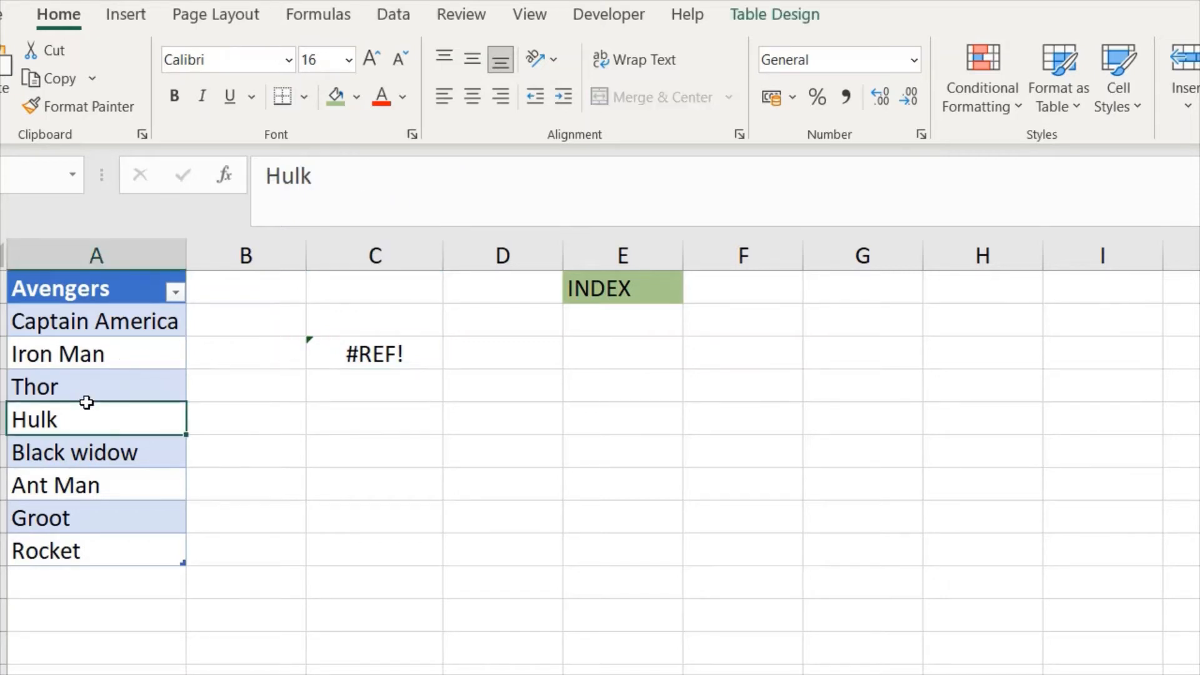
left_click(87, 400)
key("Down")
key("Down")
key("Down")
key("Down")
key("Down")
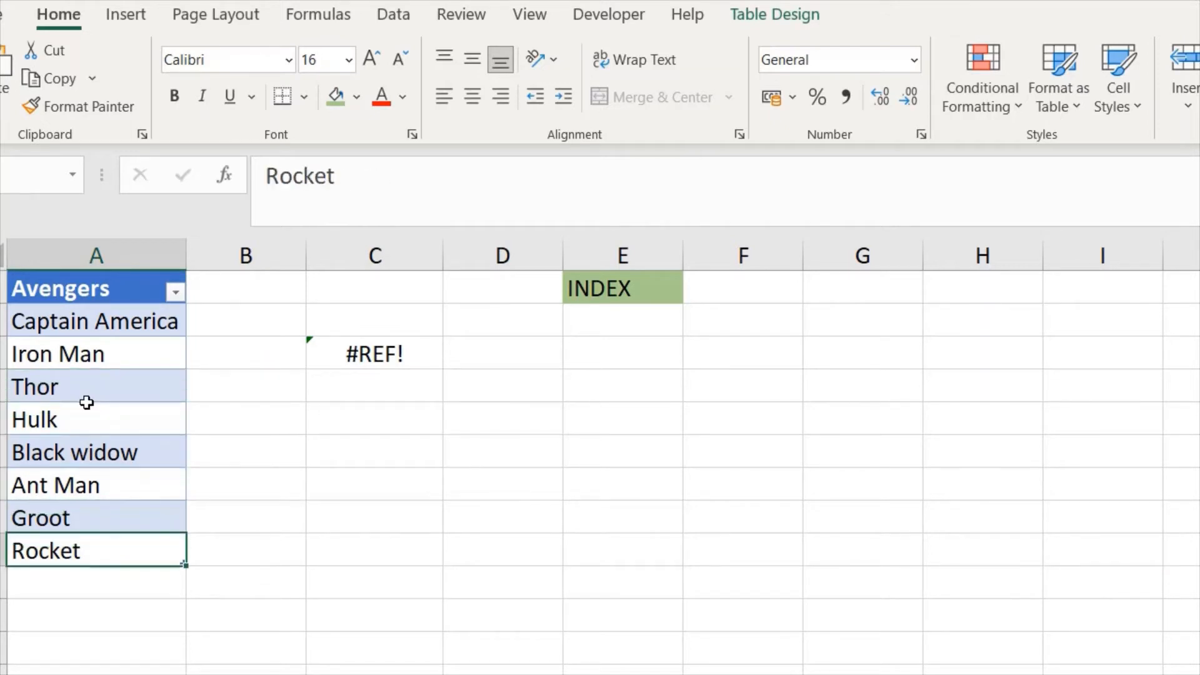
Set the row number argument of the INDEX formula in C3 to 6
left_click(395, 351)
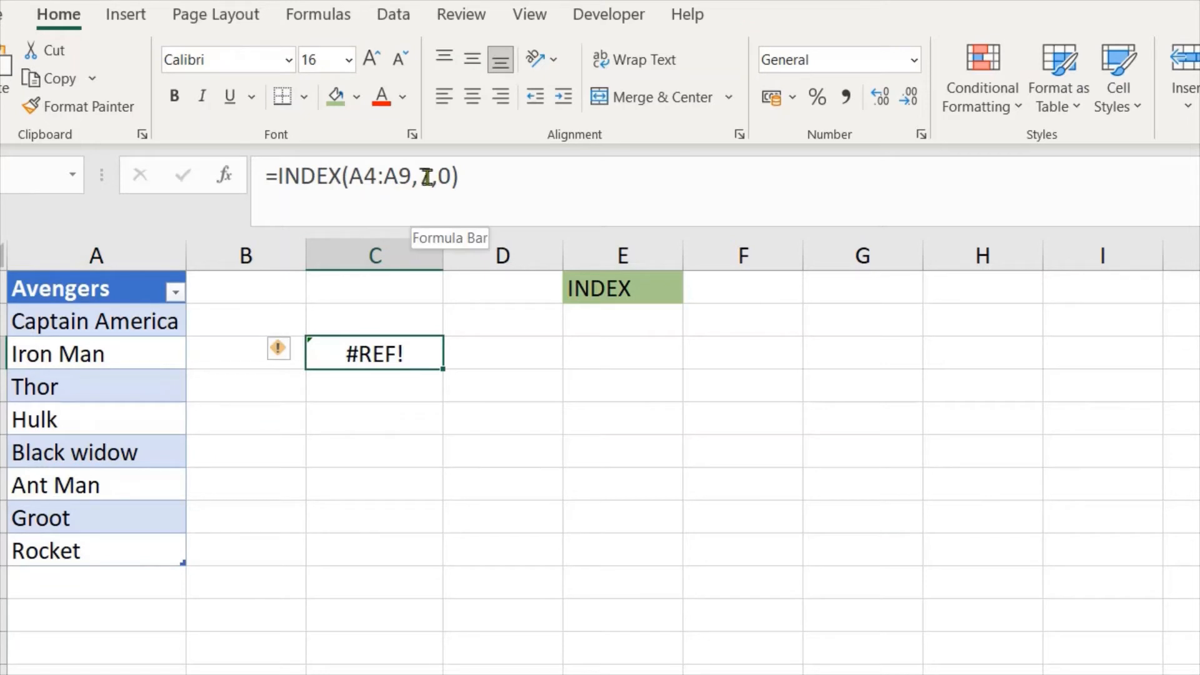
left_click(493, 172)
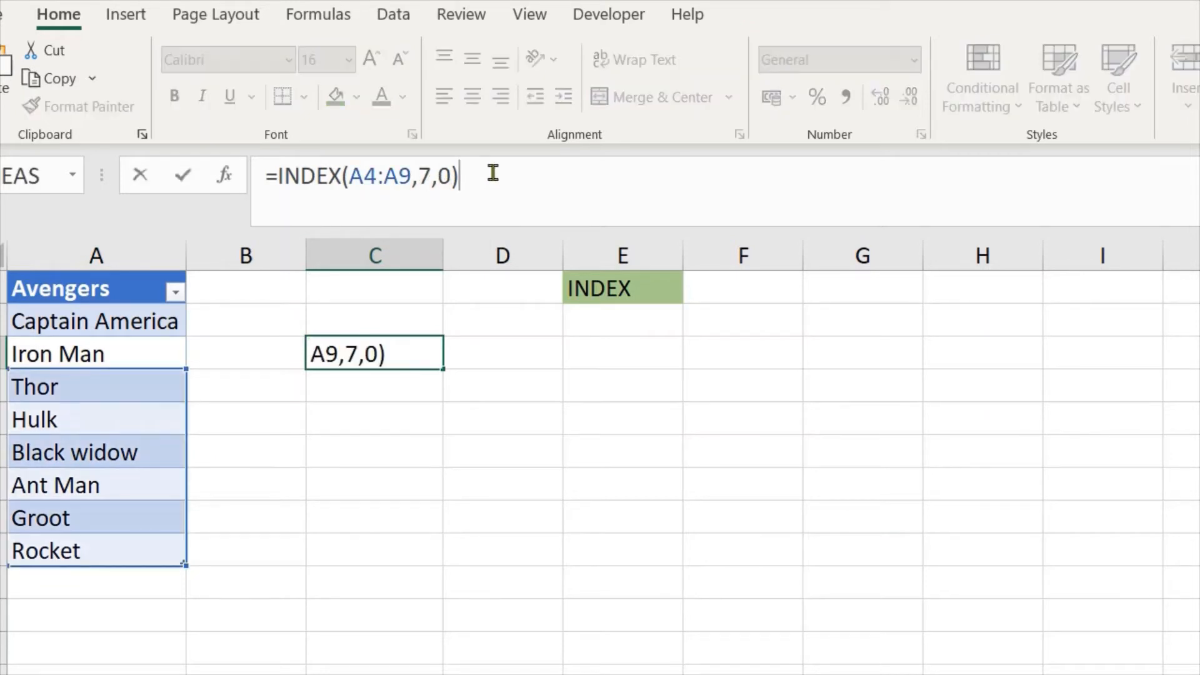
key("Return")
key("Up")
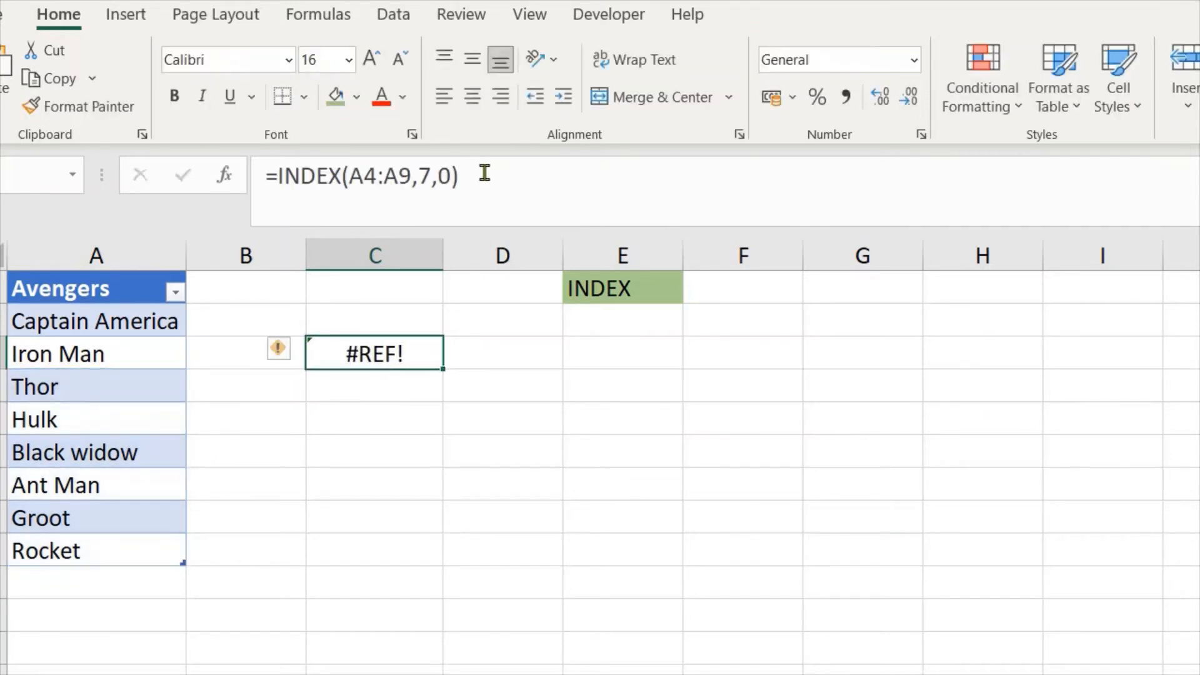
left_click(427, 175)
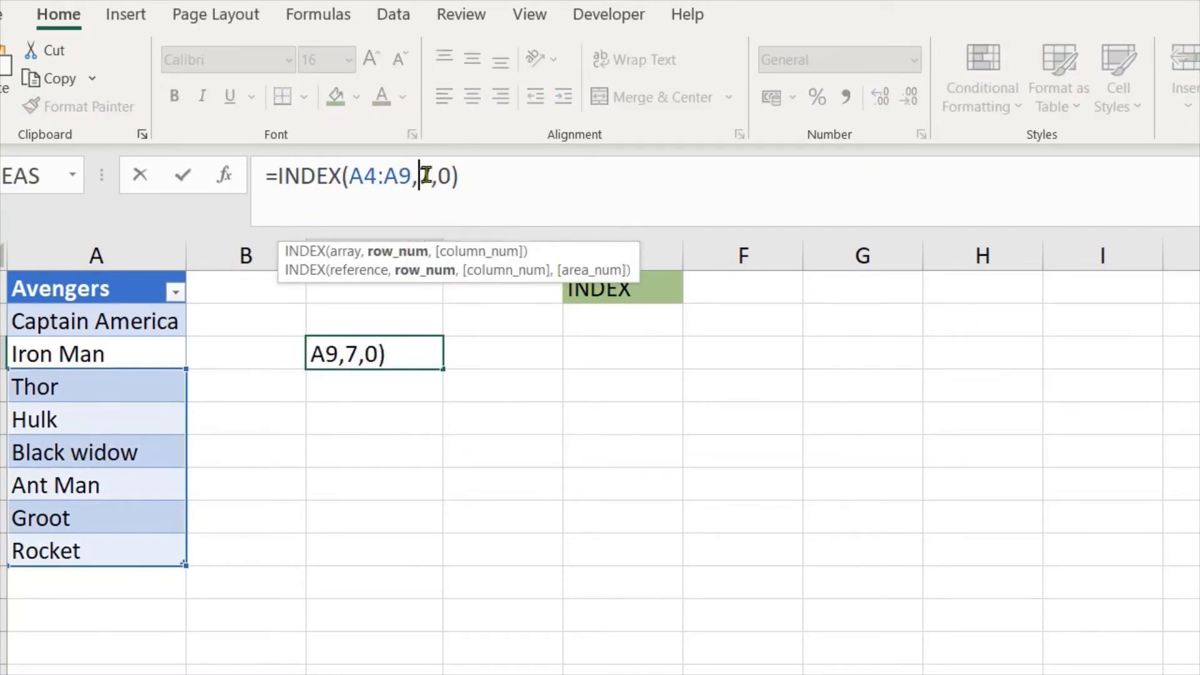
key("BackSpace")
type("6")
key("ctrl+Return")
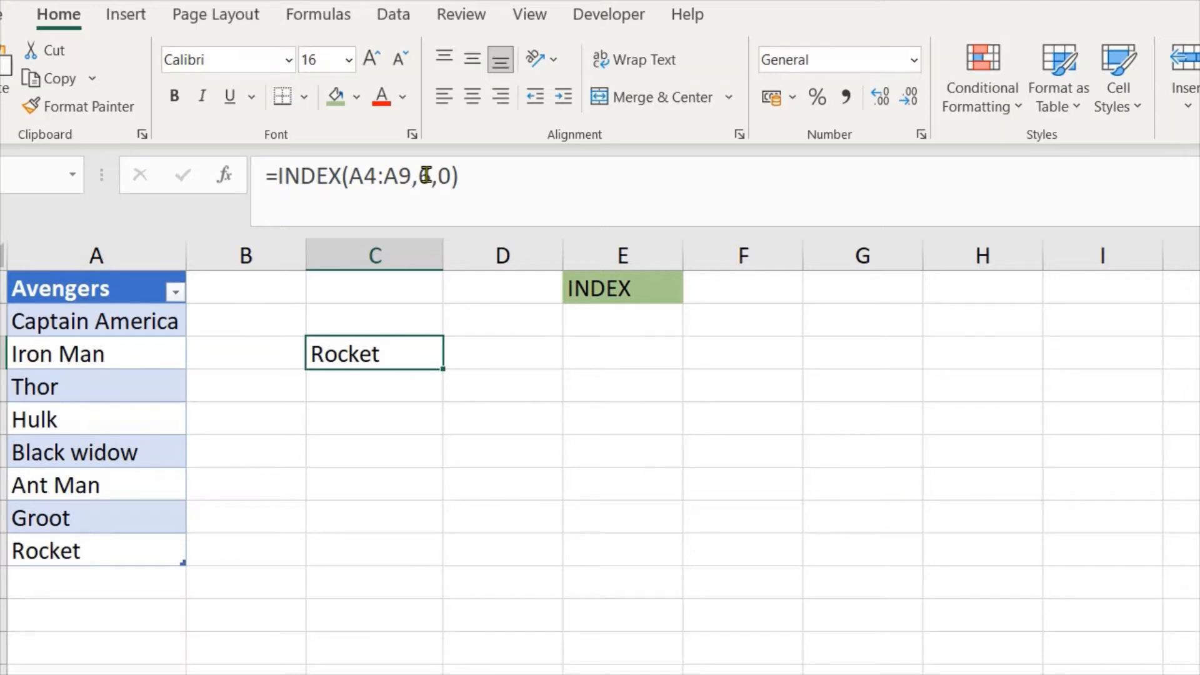
left_click(460, 180)
key("Return")
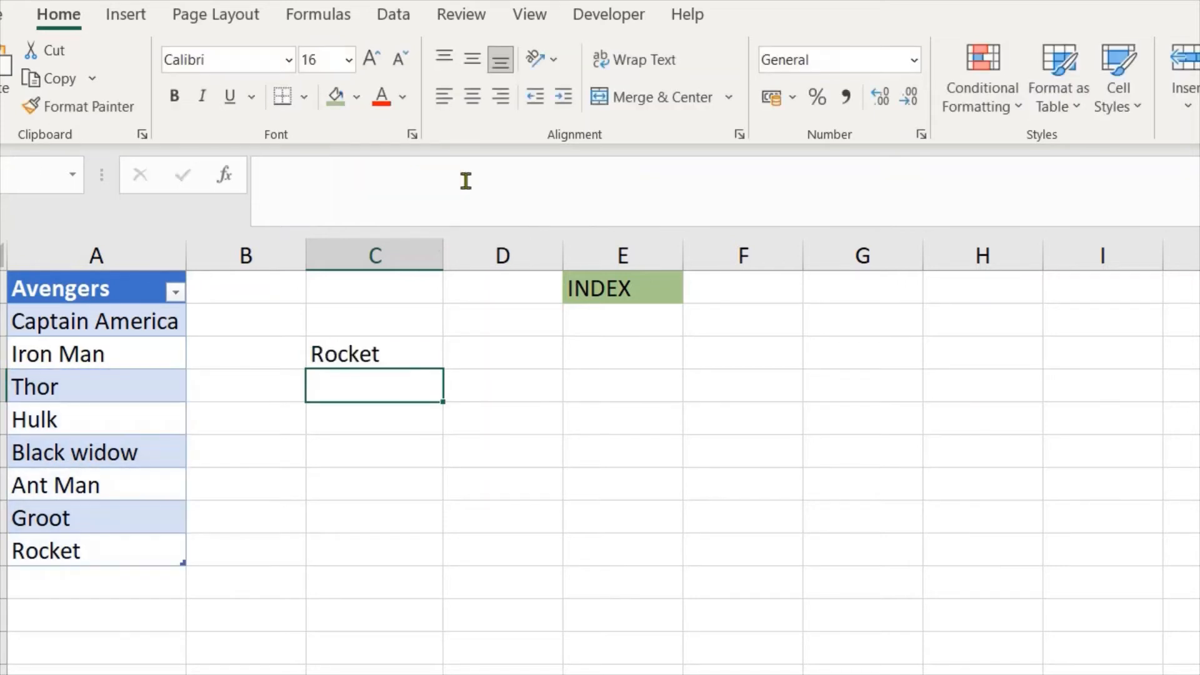
key("Up")
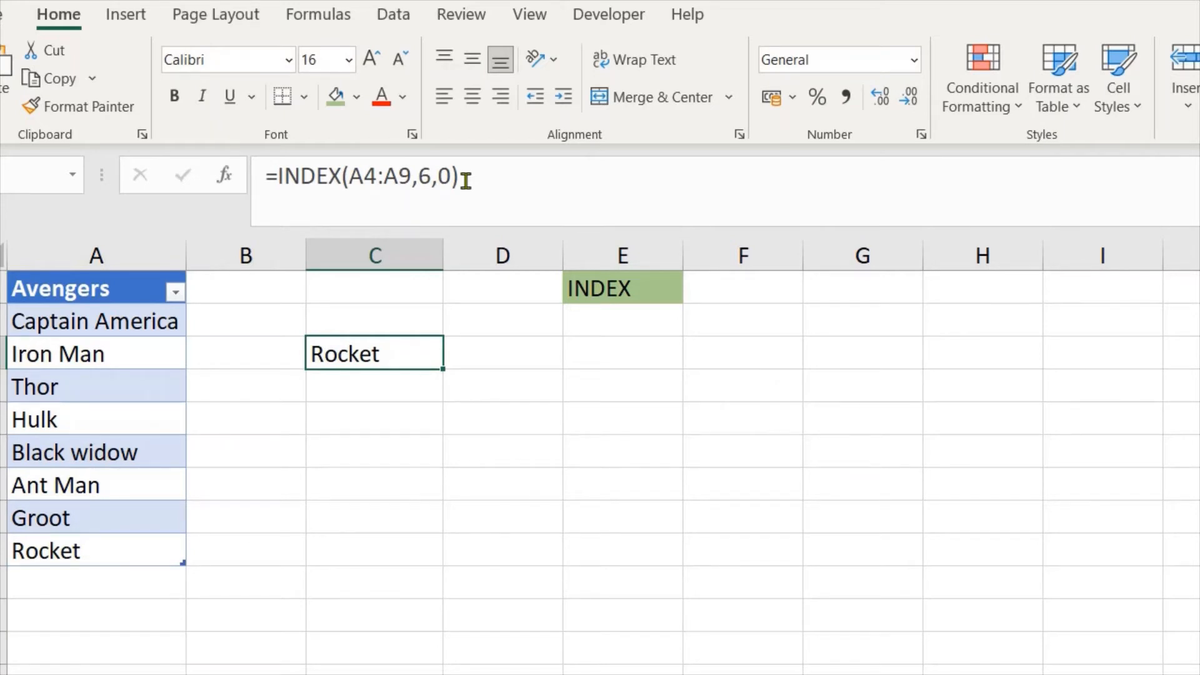
Enter the heading "INDEX+ MATCH" in cell G1
left_click(820, 288)
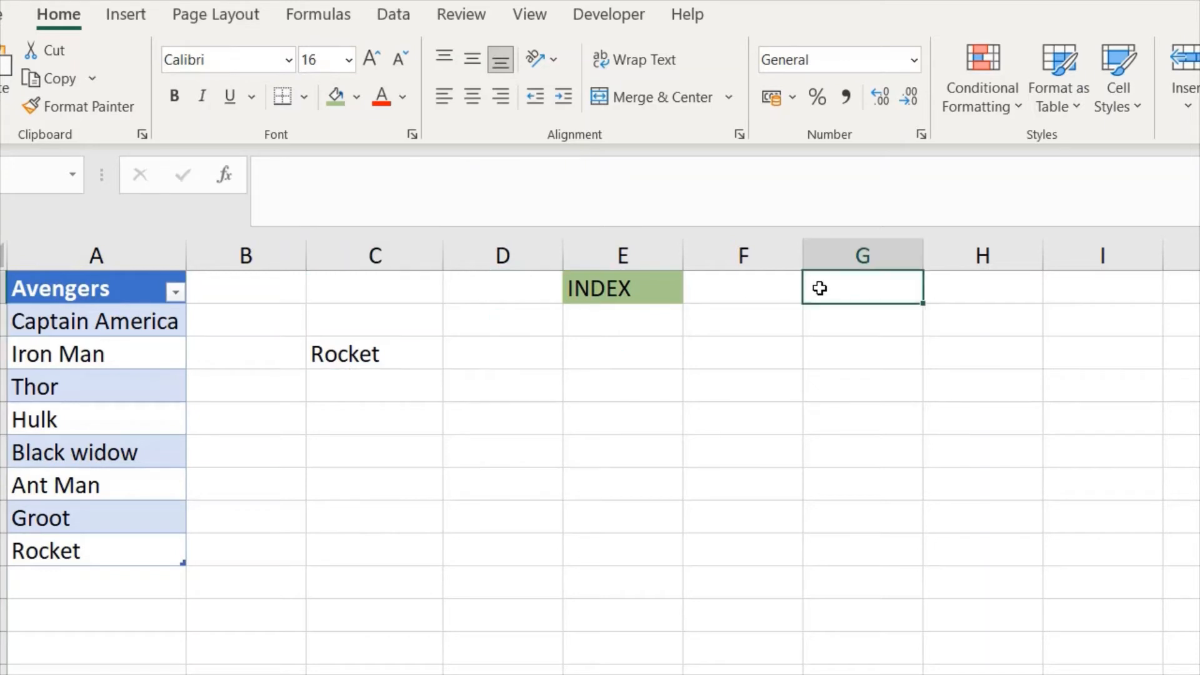
type("IND")
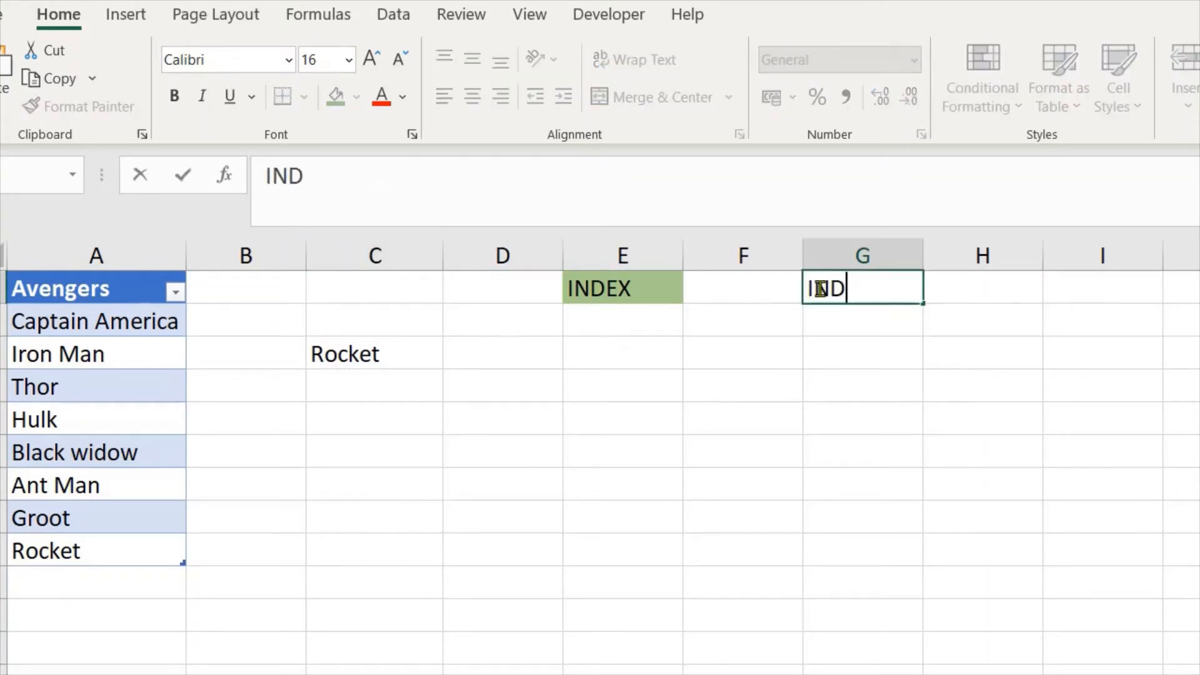
type("EX+ ")
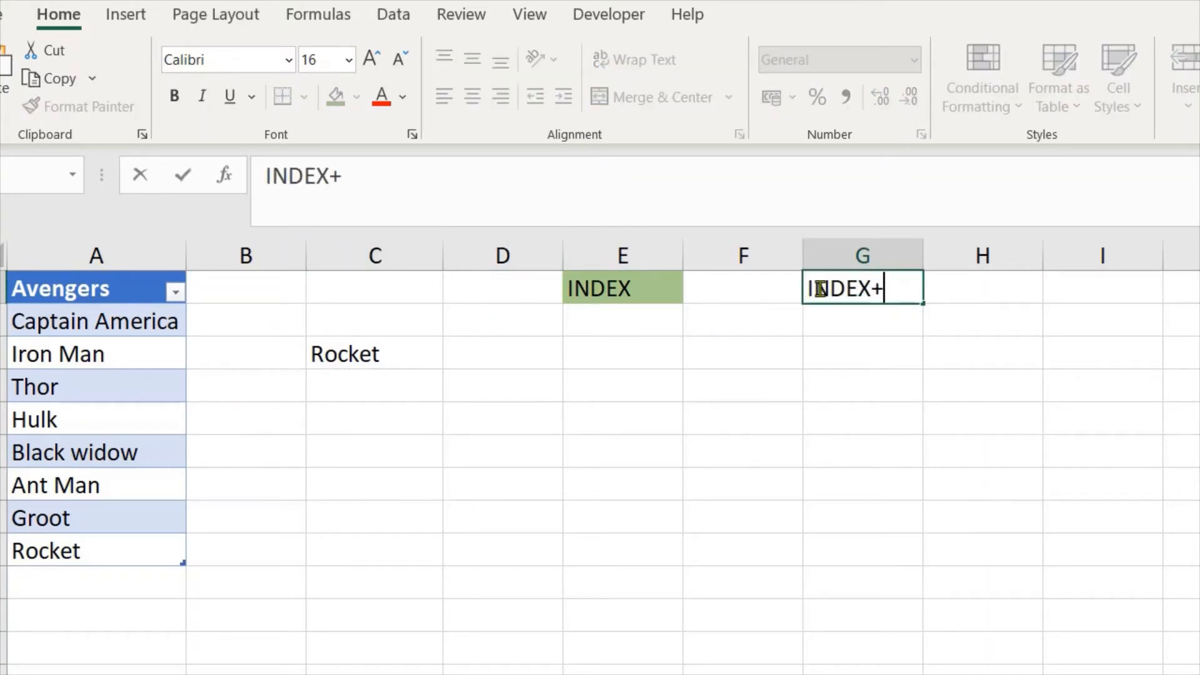
type("MATCH")
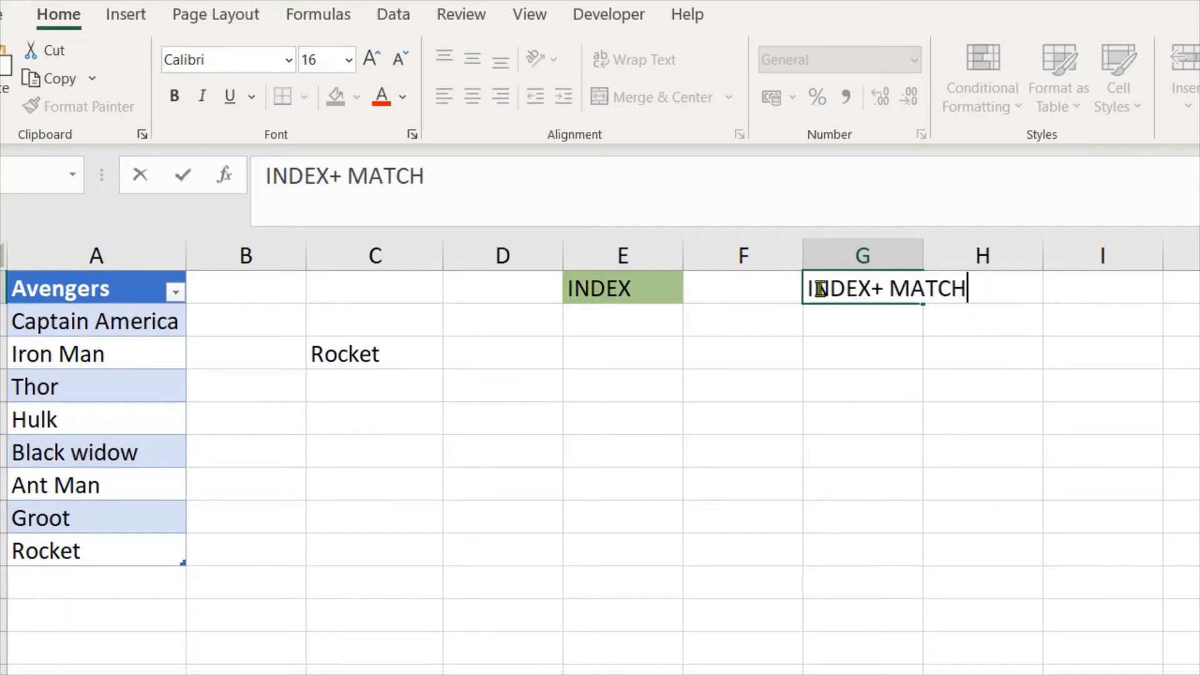
key("Return")
Fit column G to the width of its heading and fill G1 with the same green as the INDEX heading
left_click(815, 288)
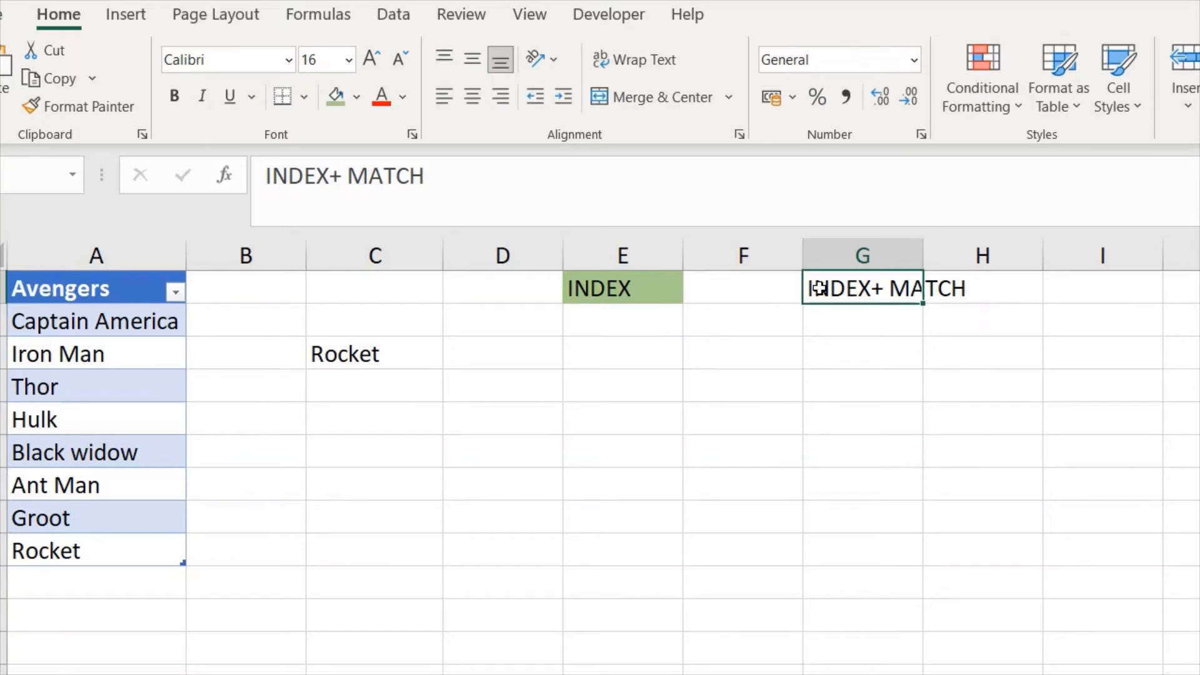
double_click(923, 256)
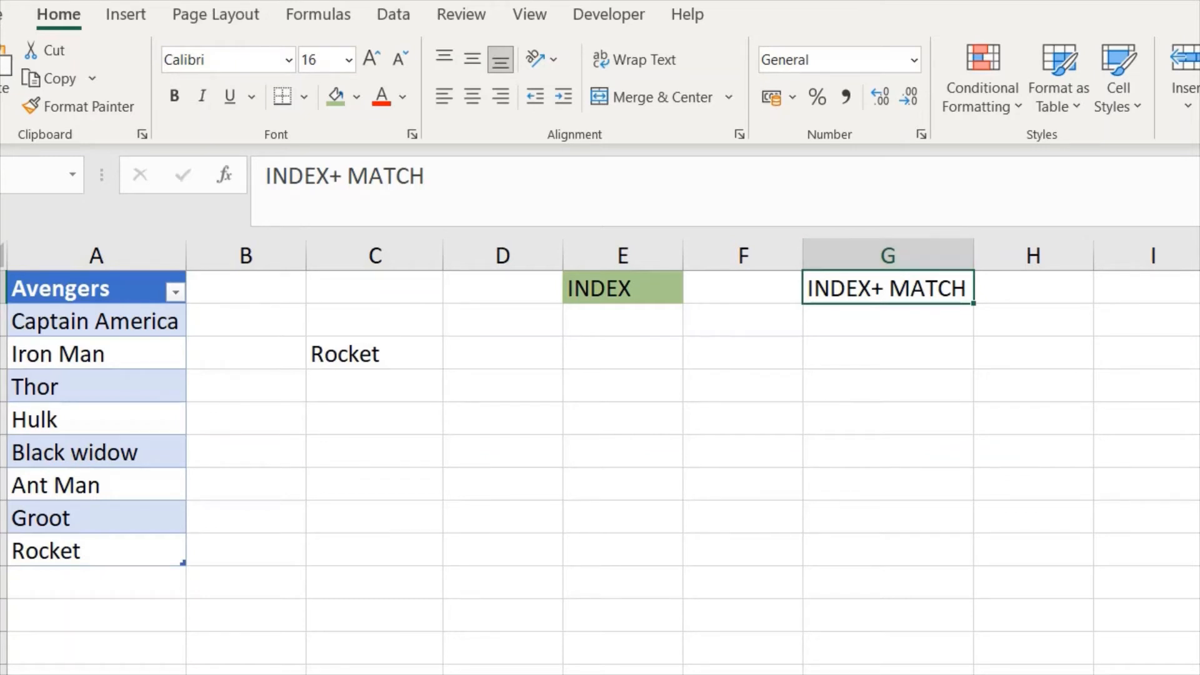
left_click(335, 97)
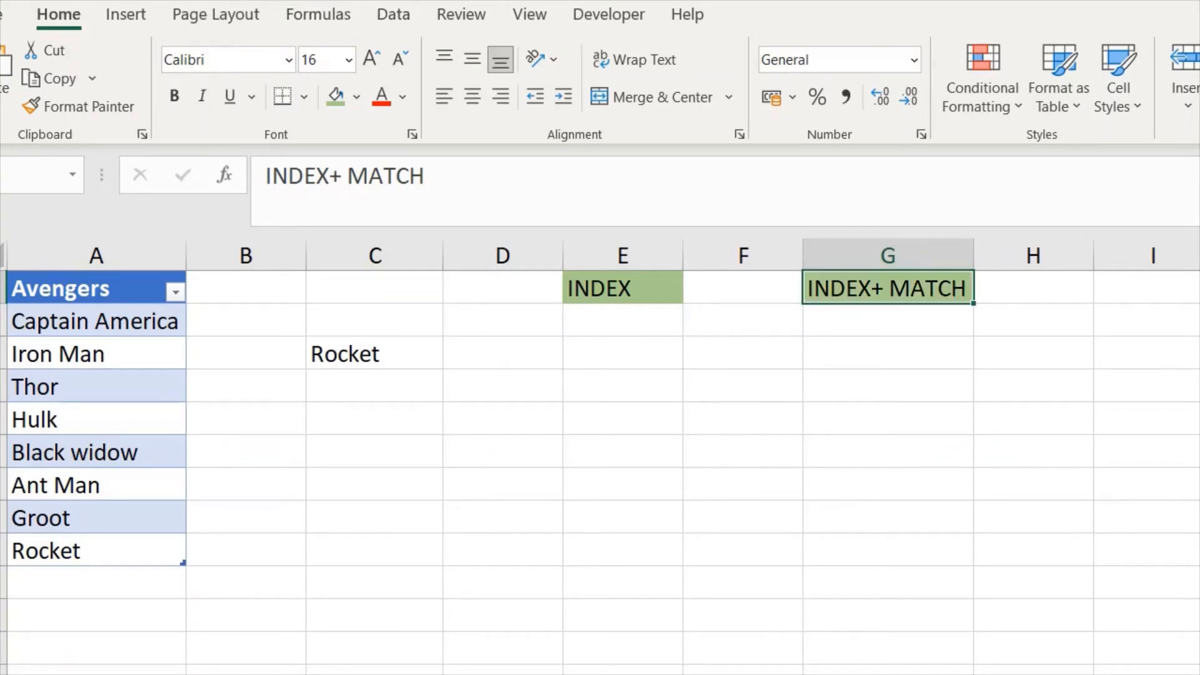
left_click(850, 360)
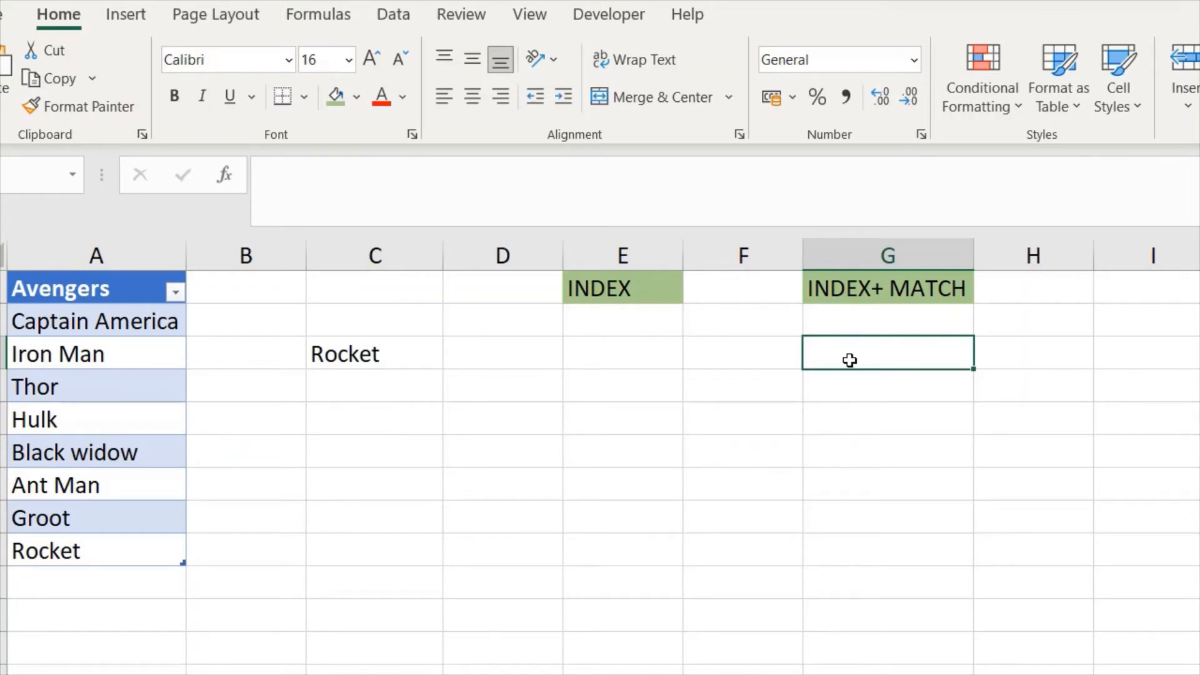
left_click(103, 272)
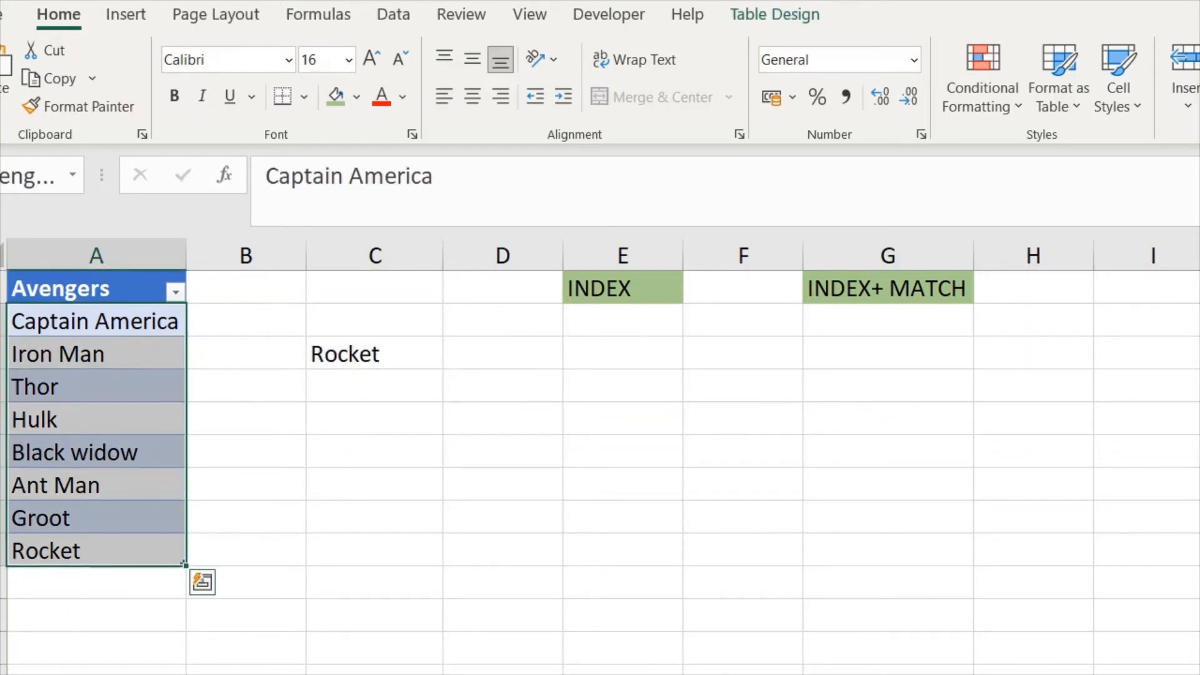
key("super+s")
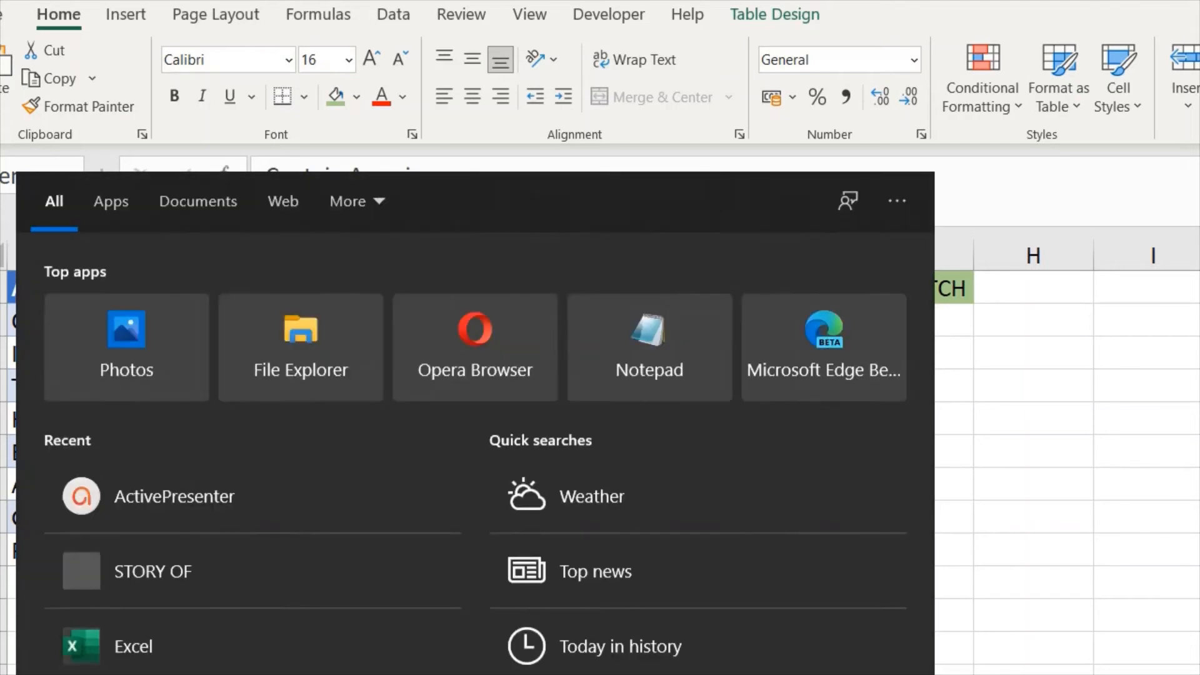
left_click(1093, 384)
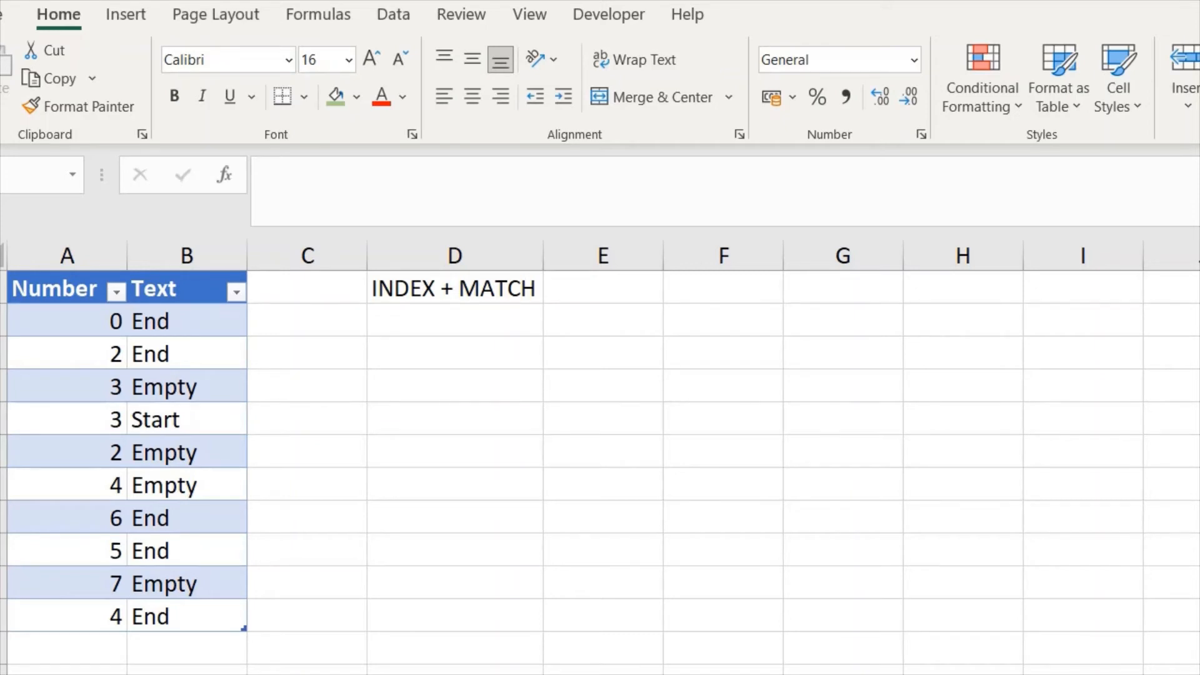
key("Return")
left_click(472, 282)
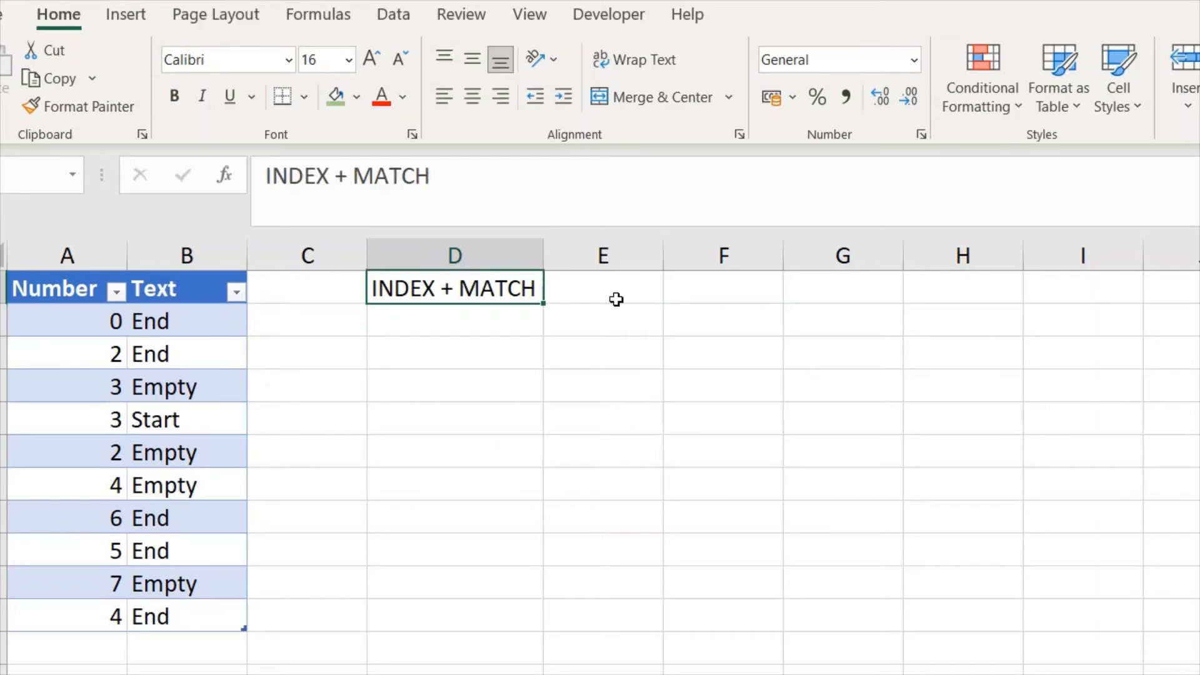
left_click(707, 289)
Enter the note "I need to find out first occurencce of Start, and extract corresponding number" in D2, below the INDEX + MATCH heading
left_click(415, 317)
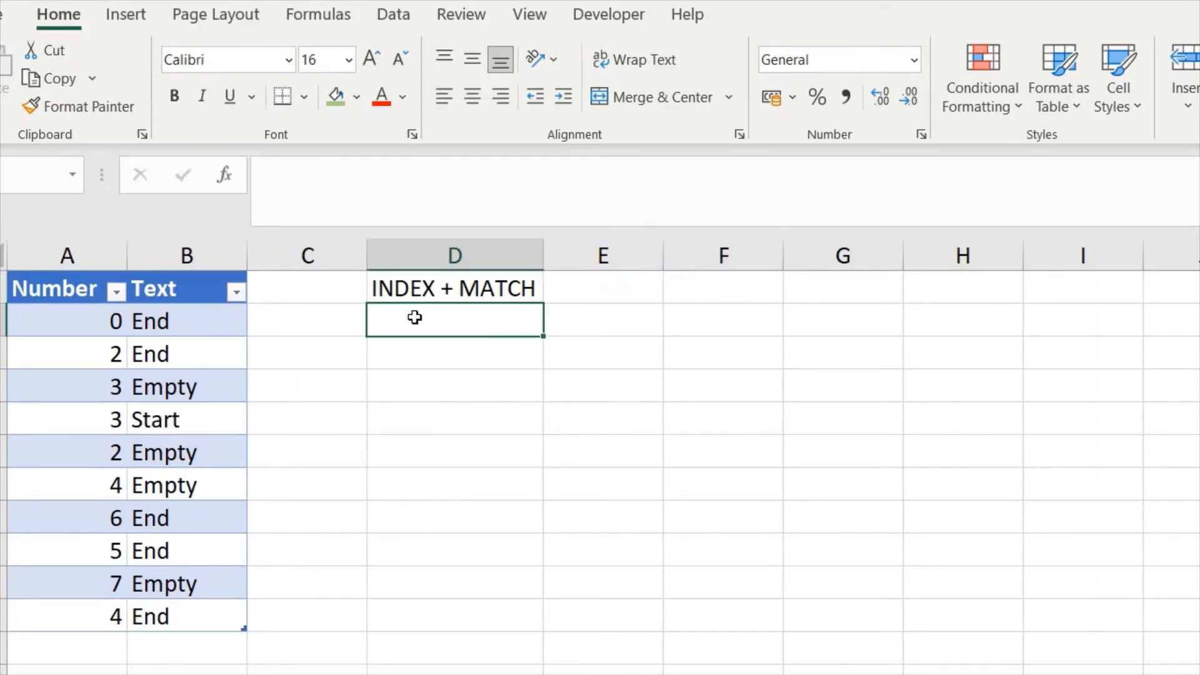
type("I need ")
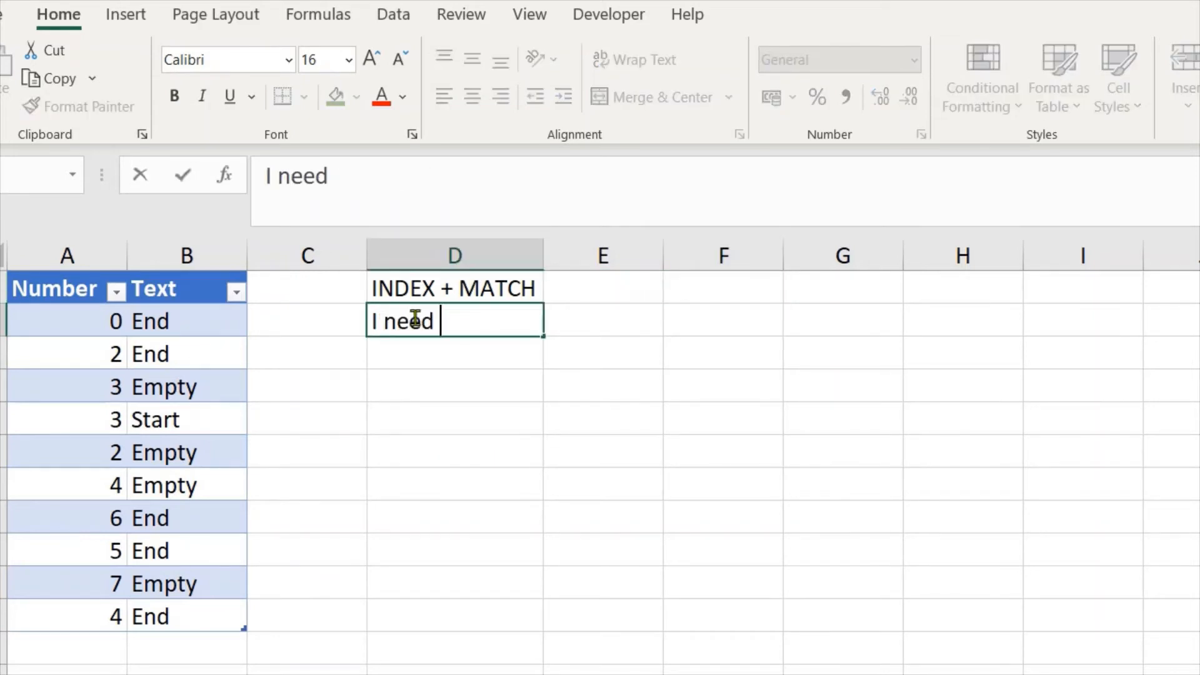
type("to f")
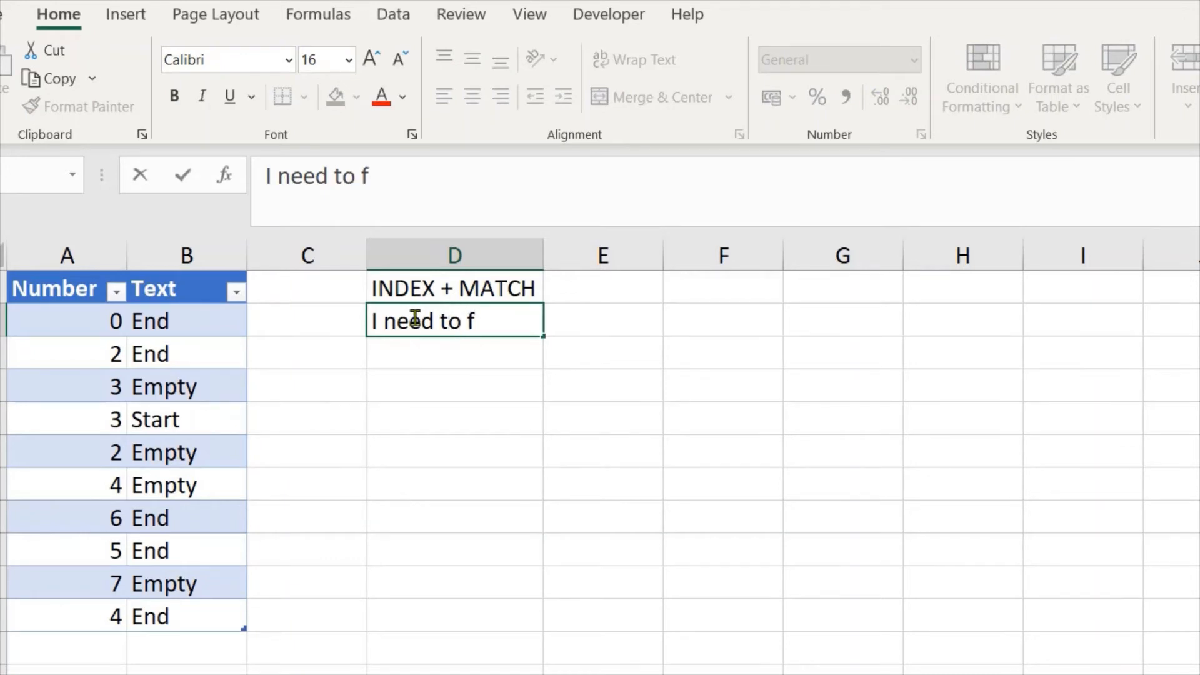
type("ind out f")
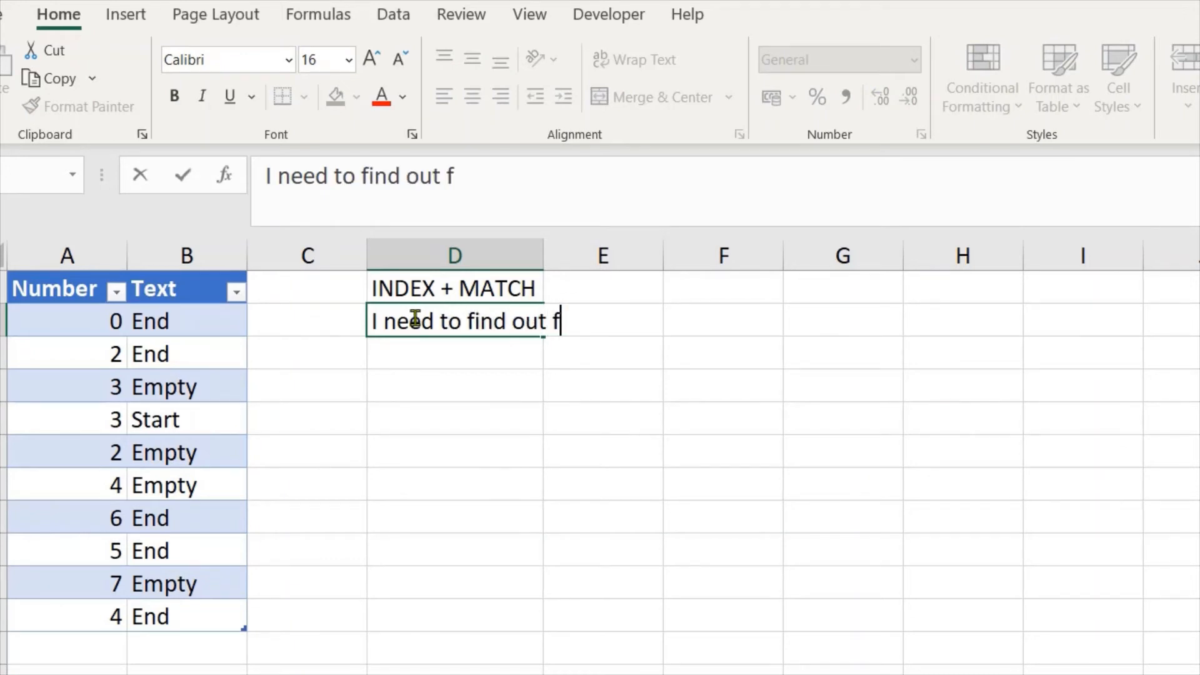
type("irst occ")
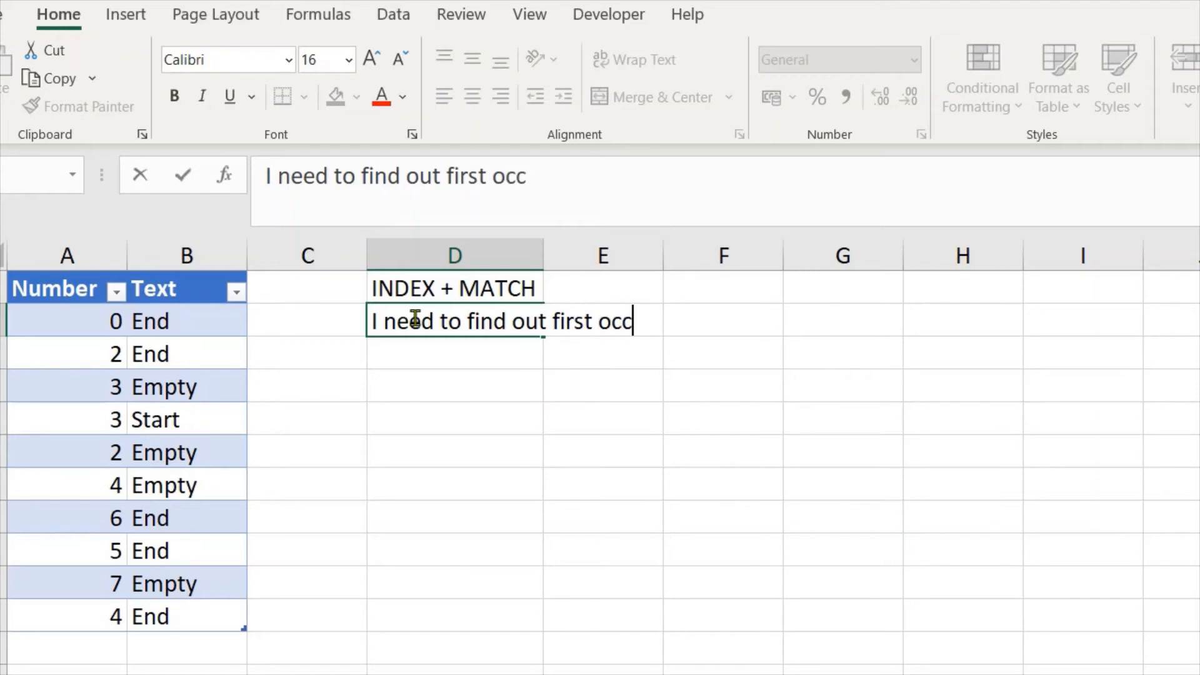
type("urenc")
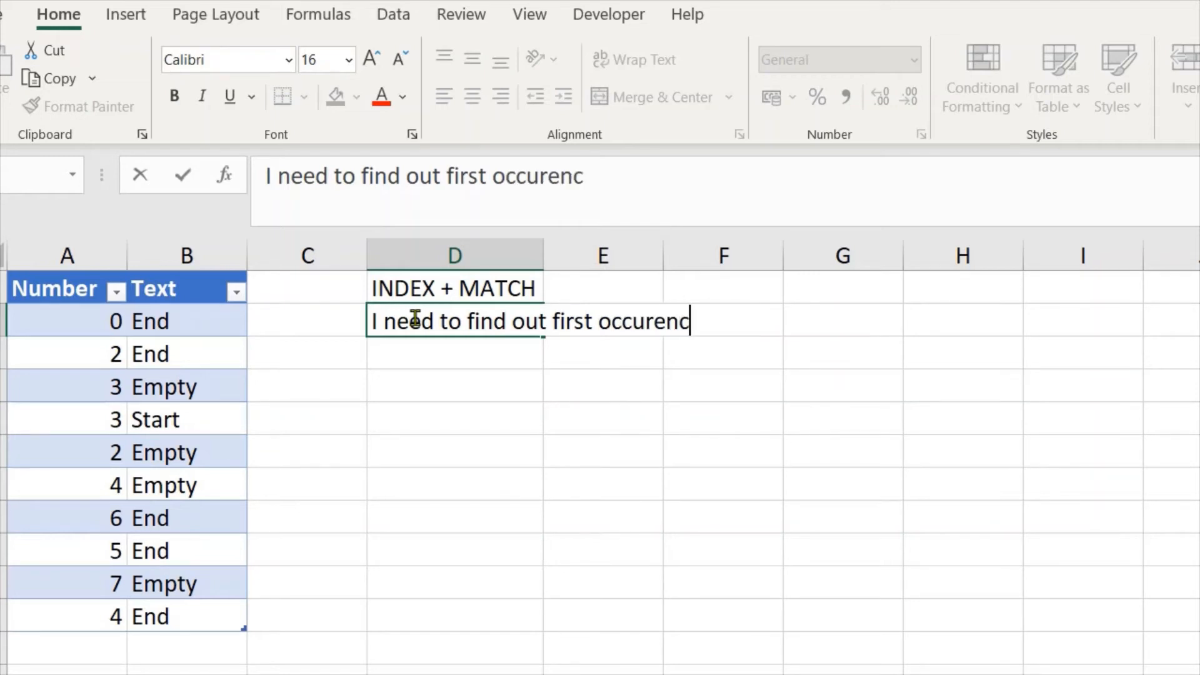
type("ce of")
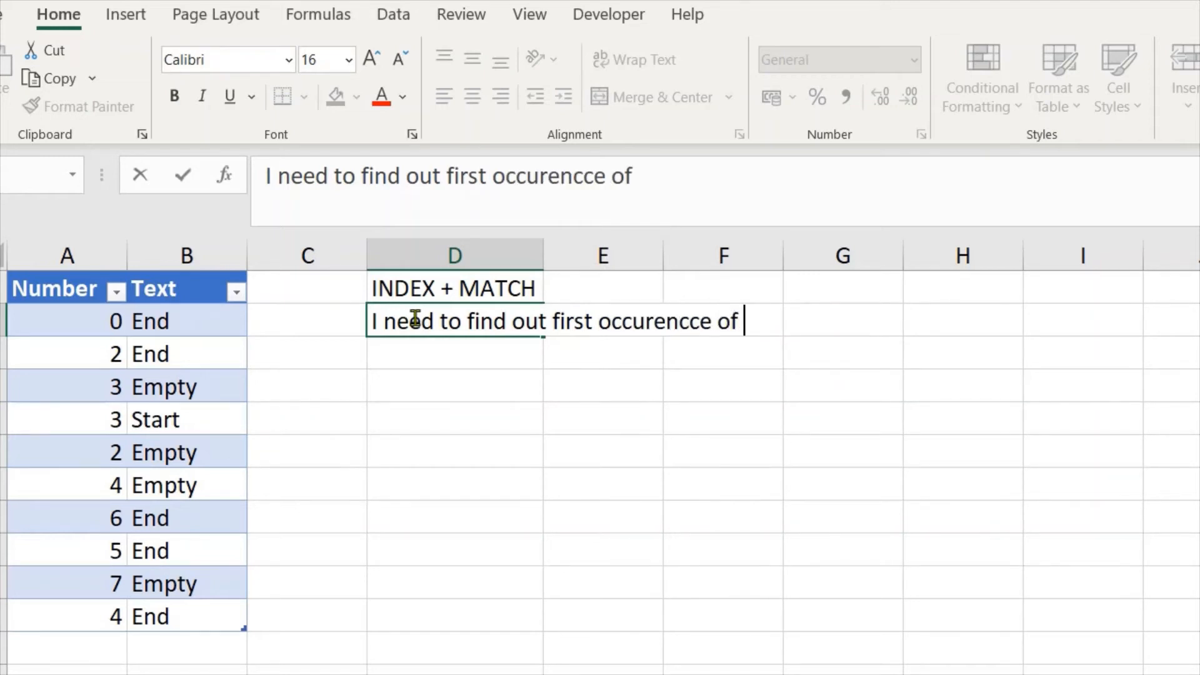
type(" Start")
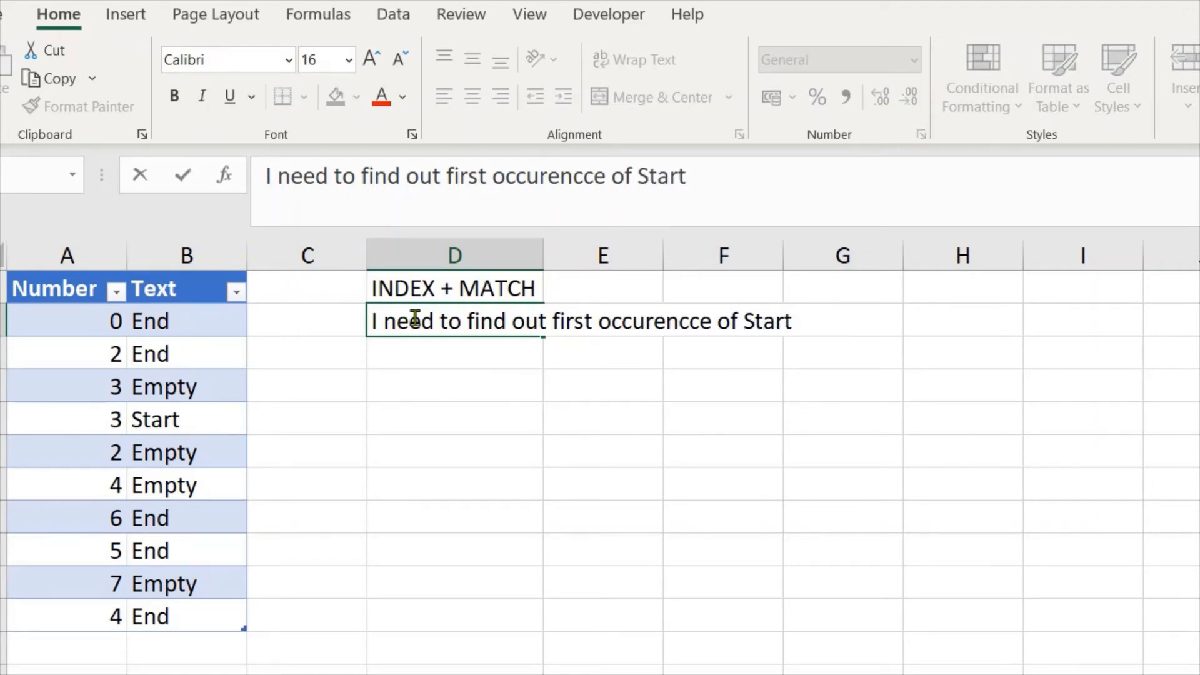
type(", and extrac")
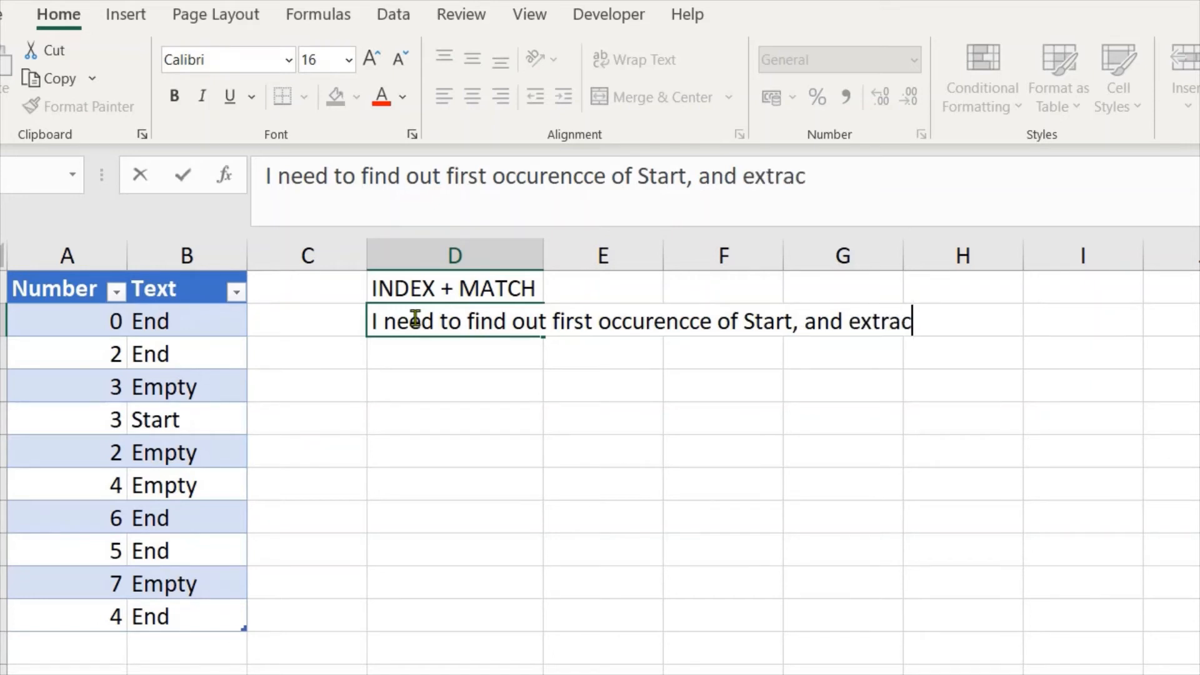
type("t co")
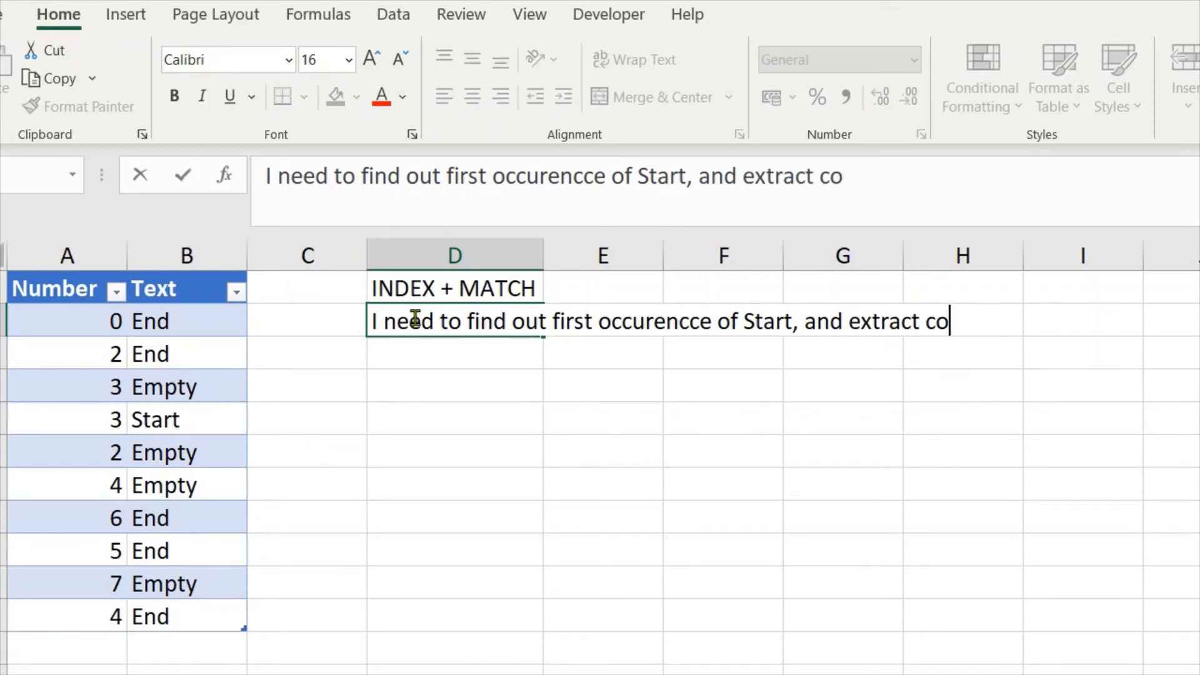
type("rrespondi")
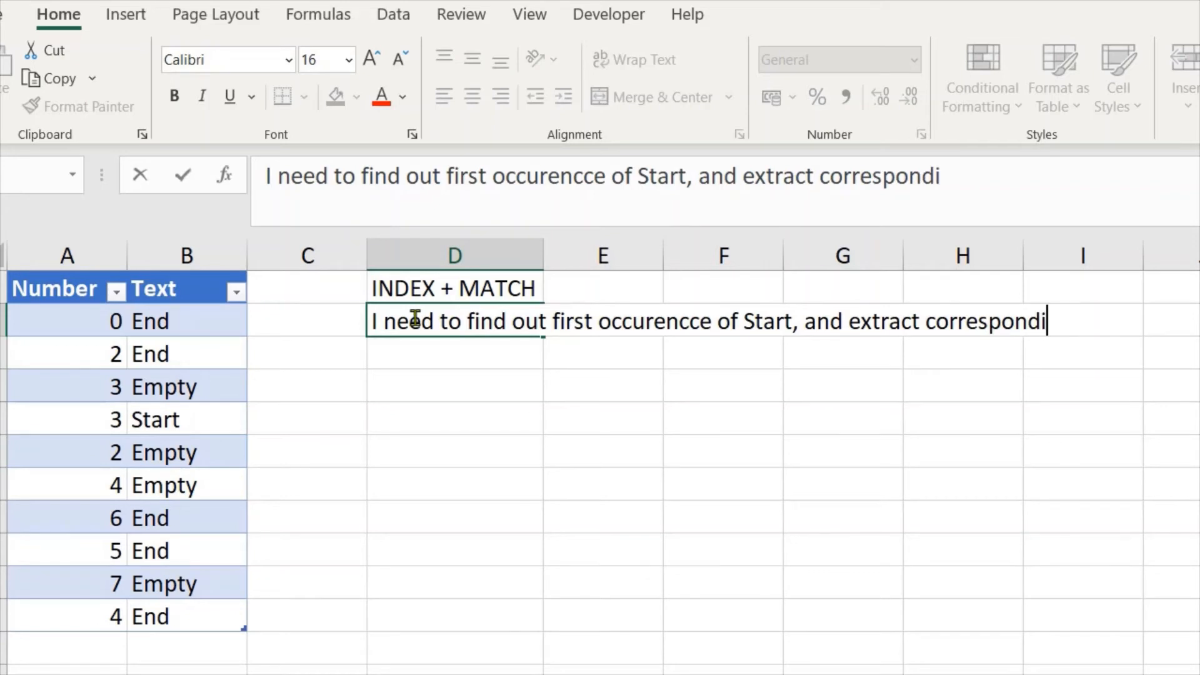
type("ng number")
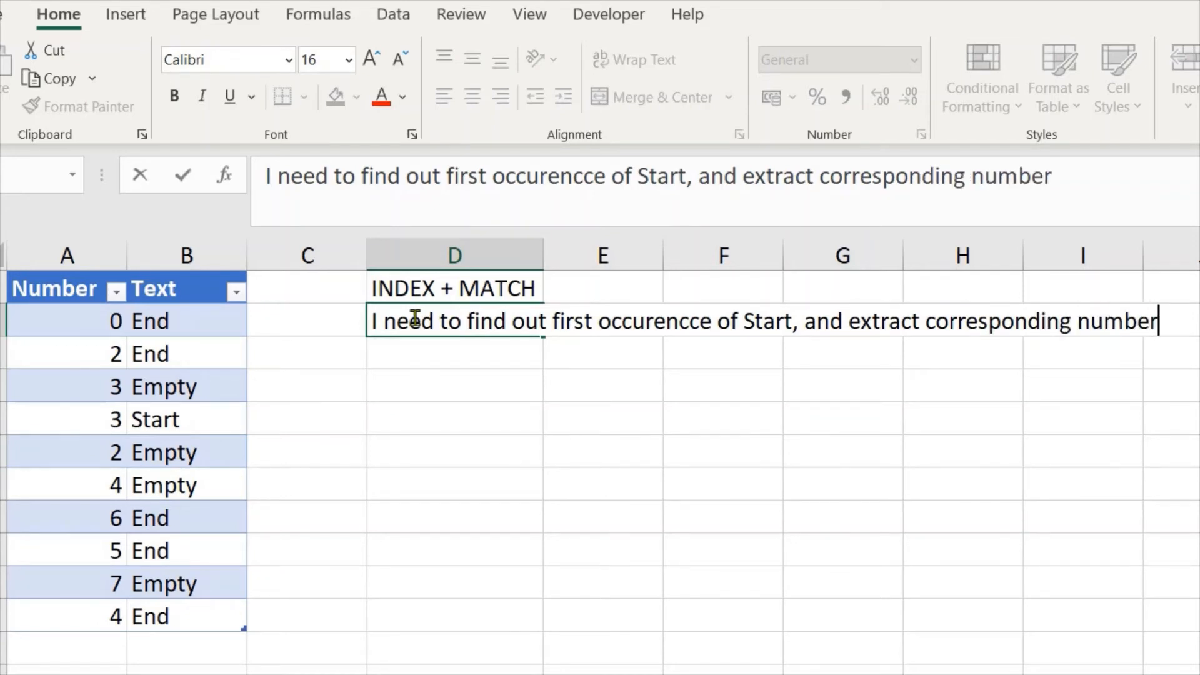
key("Return")
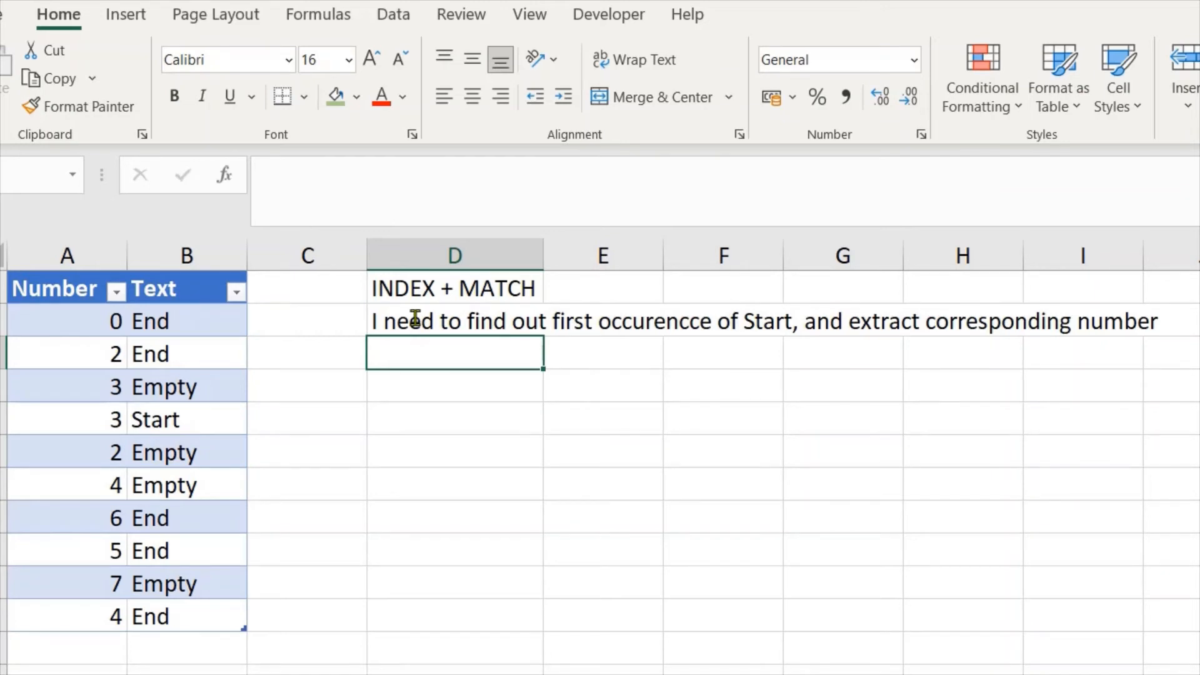
double_click(439, 391)
type("=I")
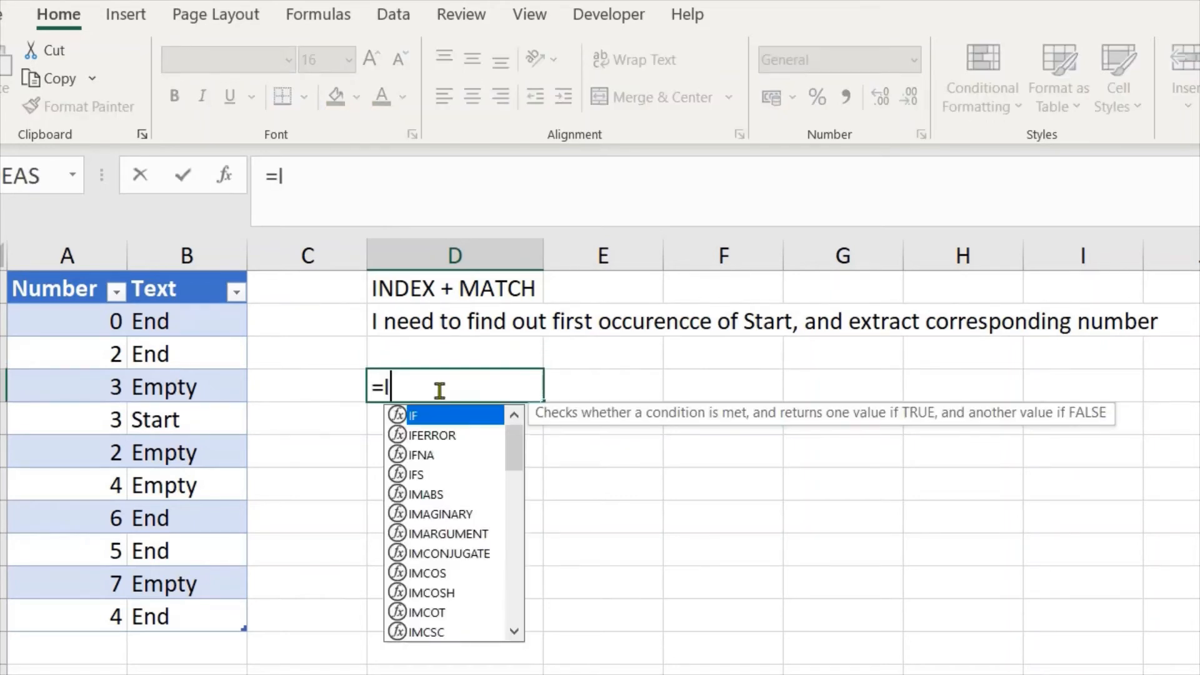
type("NDEX")
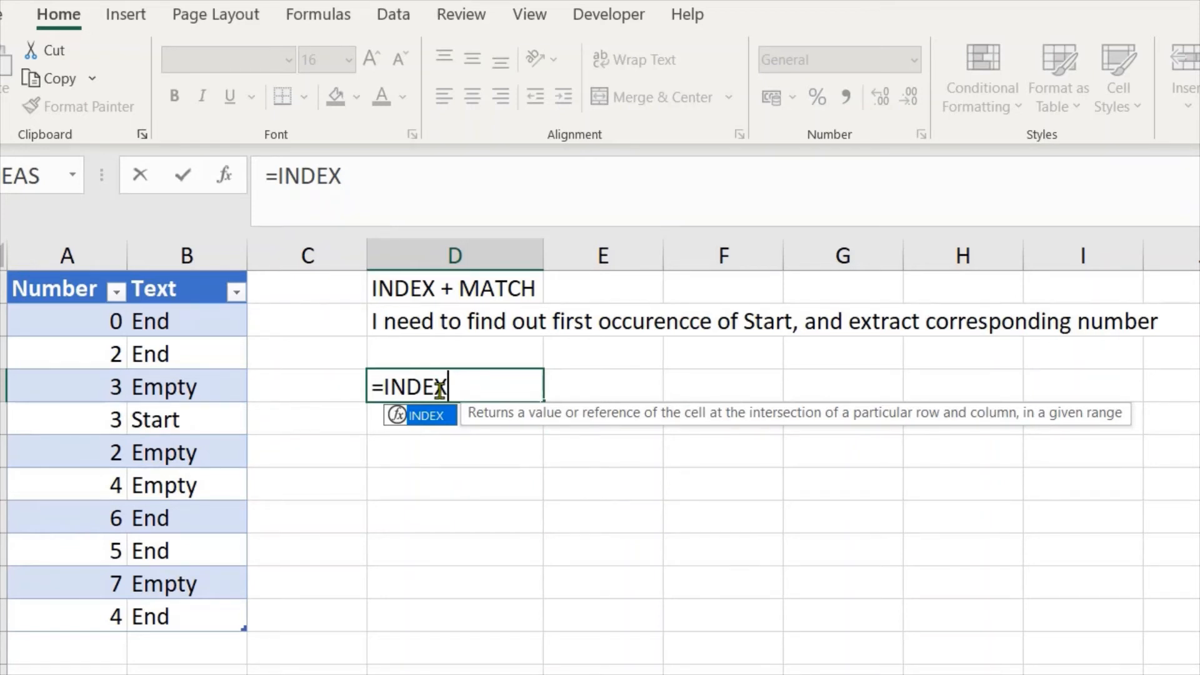
key("BackSpace")
key("BackSpace")
key("BackSpace")
key("BackSpace")
key("BackSpace")
key("BackSpace")
key("Return")
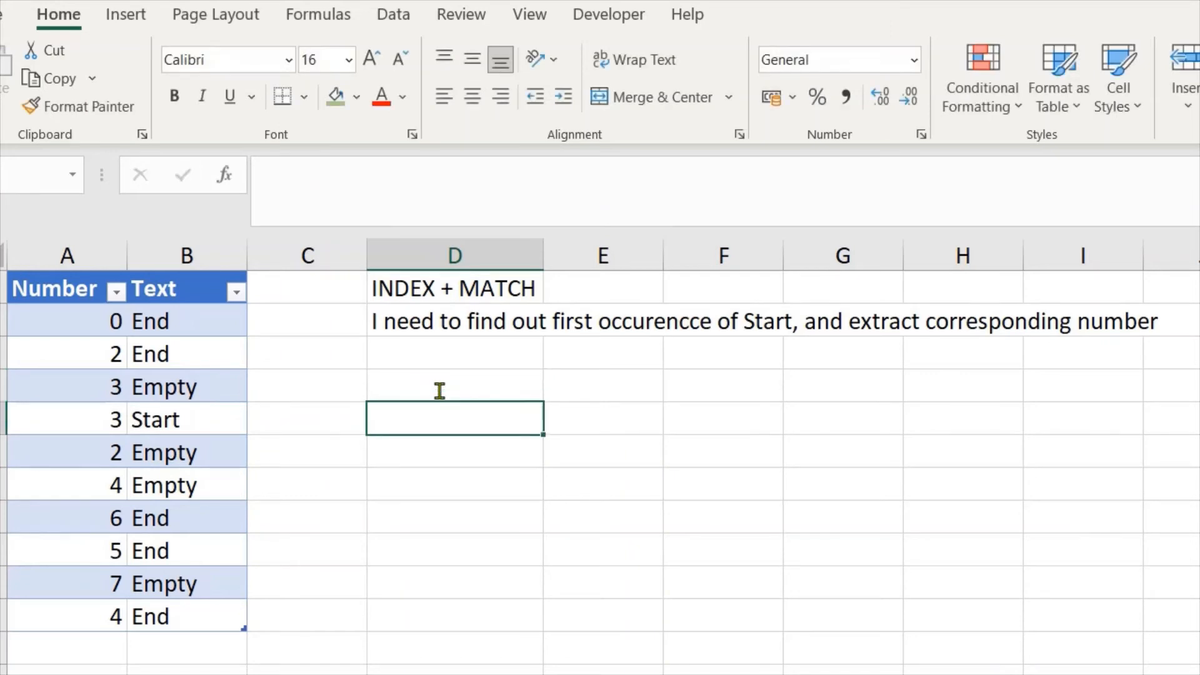
Check the first "Start" entry in the Text column and the number beside it in the Number column
left_click(440, 391)
left_click(181, 421)
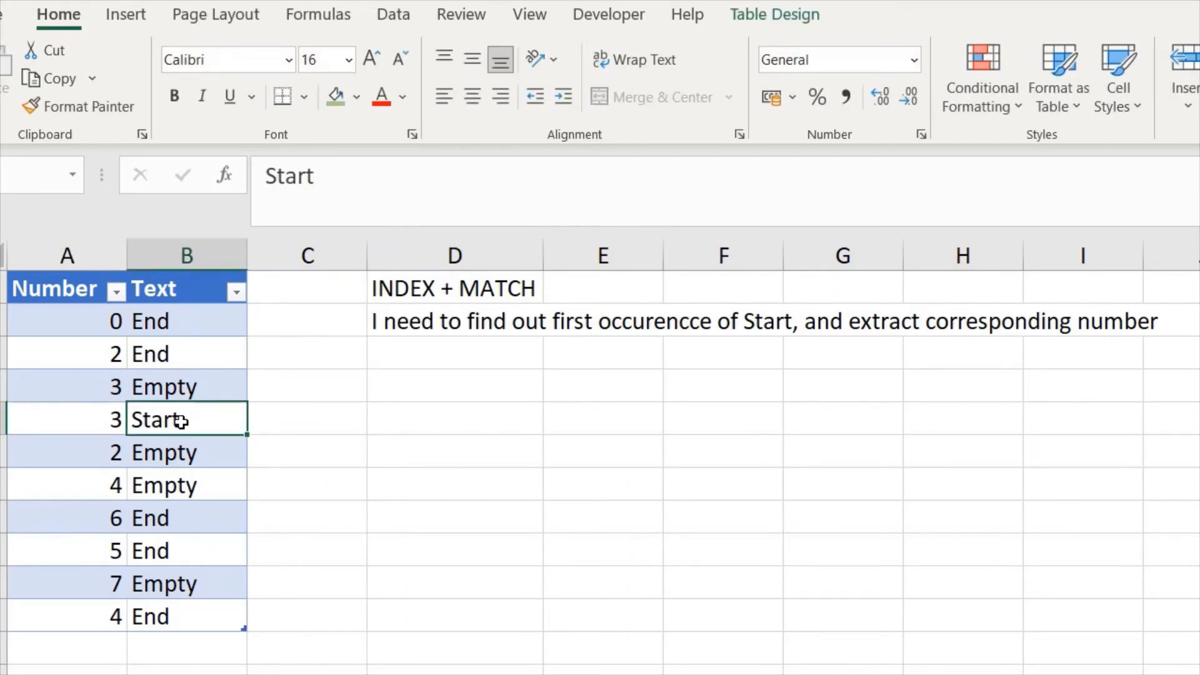
key("Up")
key("Down")
key("Left")
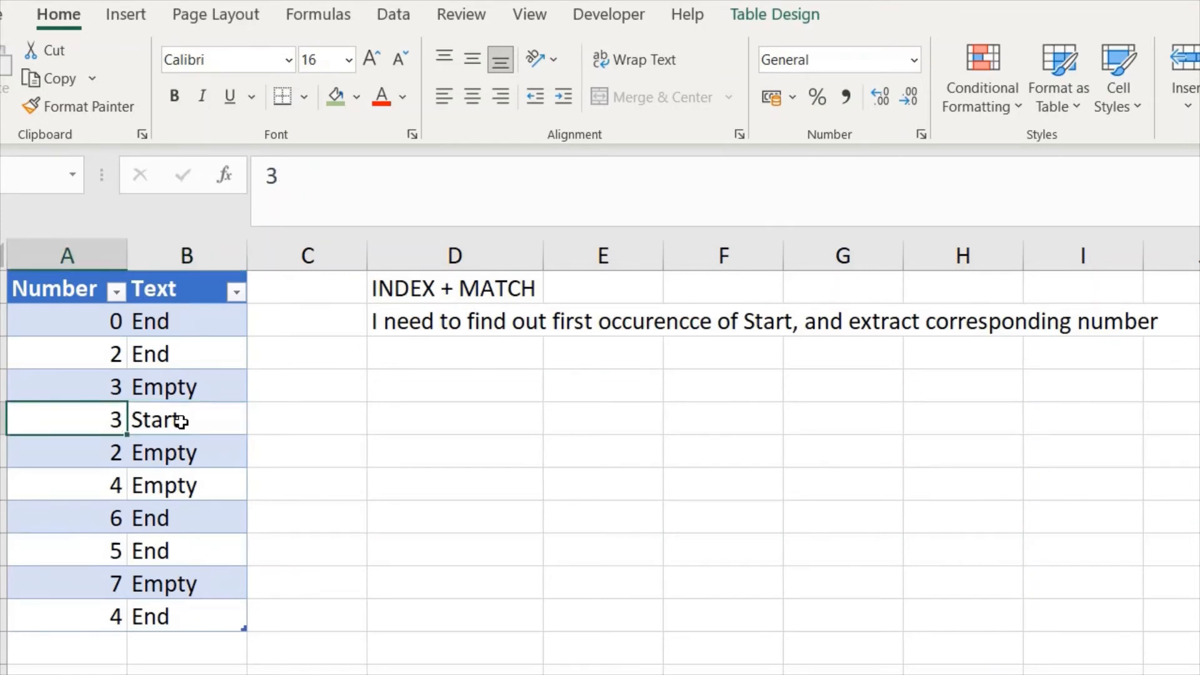
Begin an INDEX formula in D4 with the table's Number column, Num[Number], as its array
key("Right")
key("Right")
key("Right")
key("Up")
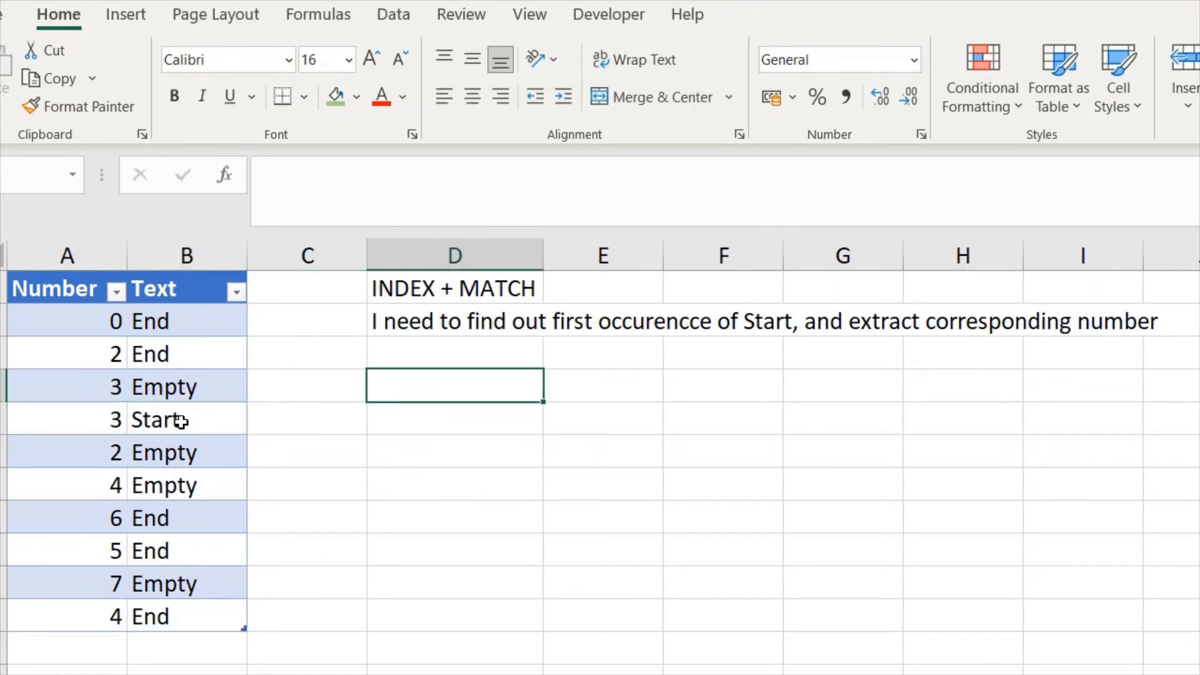
type("=IND")
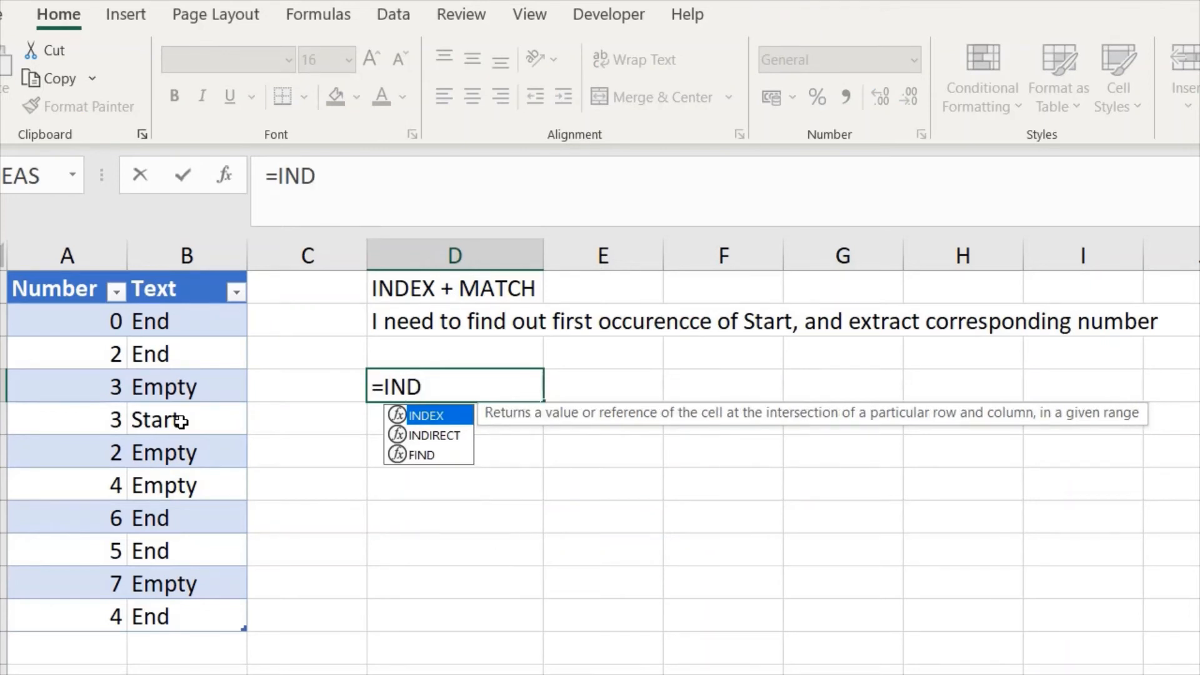
key("Tab")
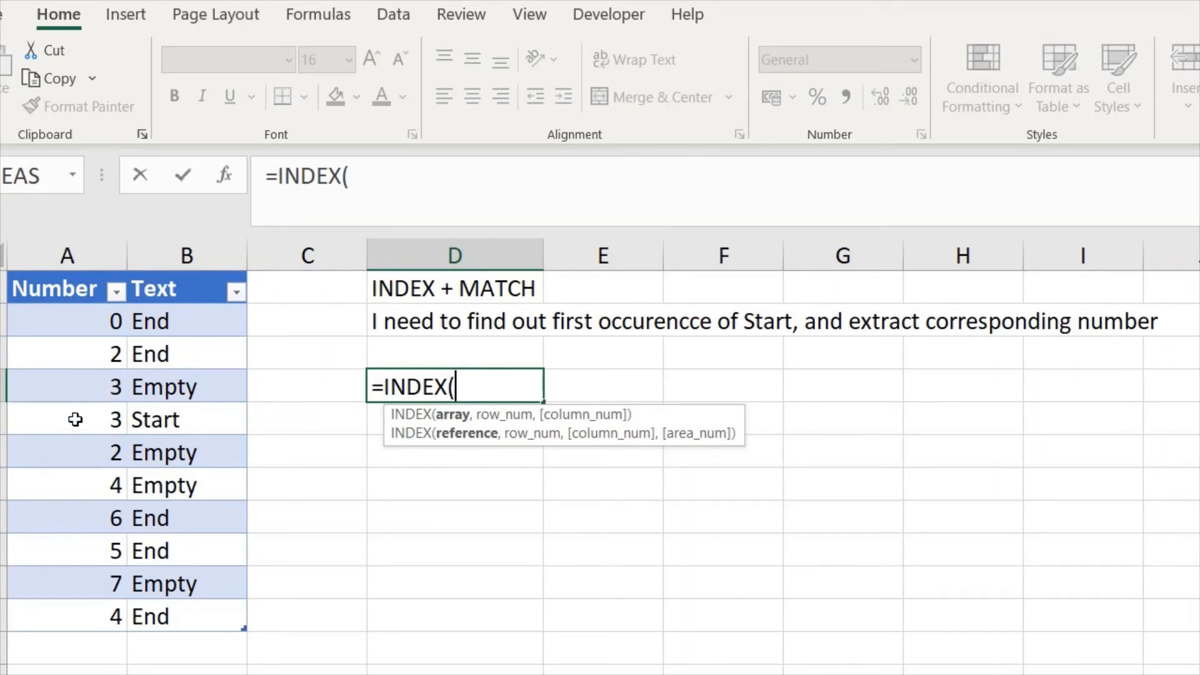
left_click(60, 275)
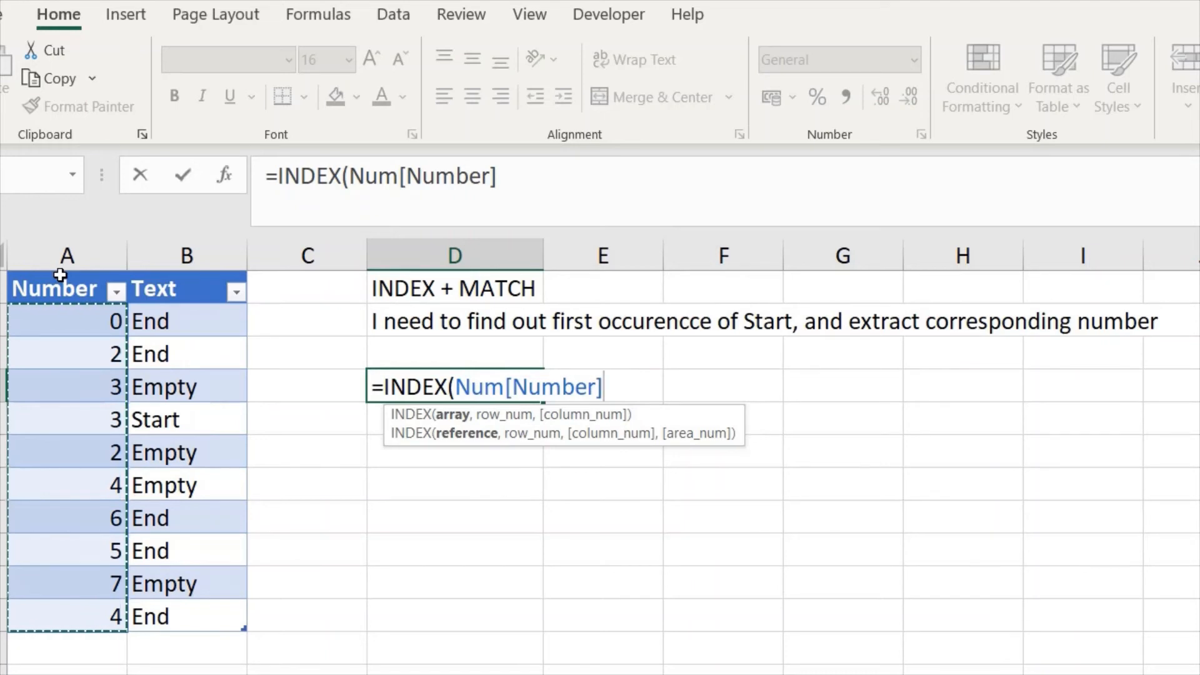
Nest a MATCH function as the row number argument, looking up "Start" in the Text column, Num[Text]
type(",MAT")
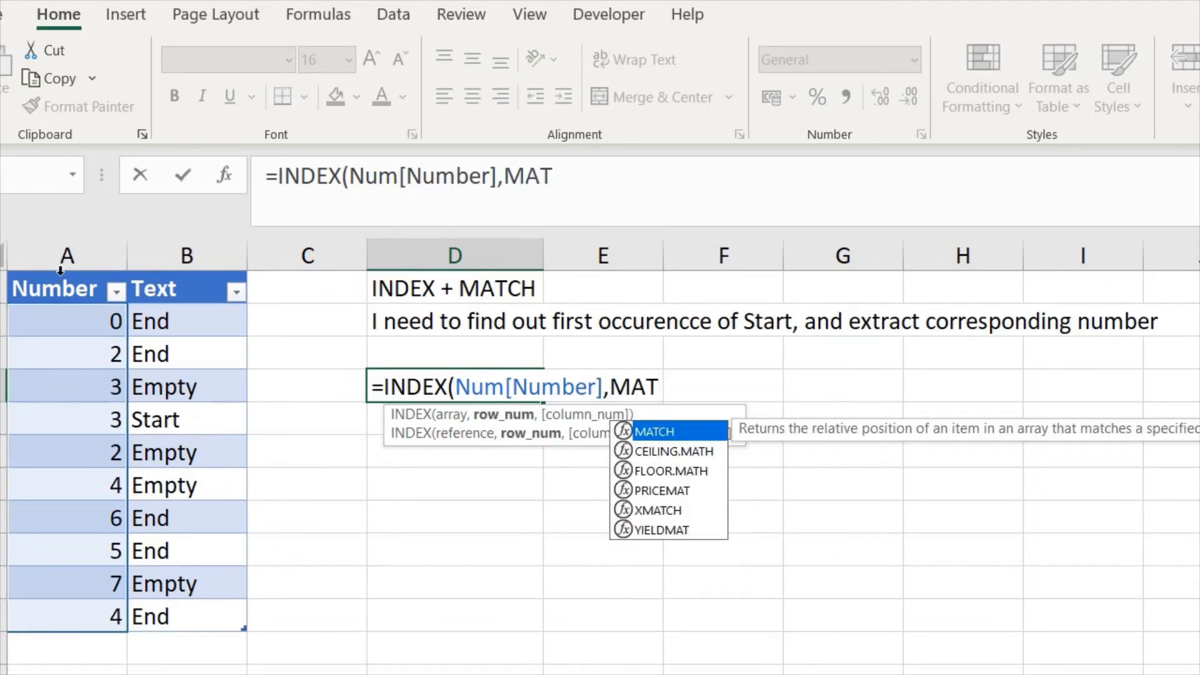
key("Tab")
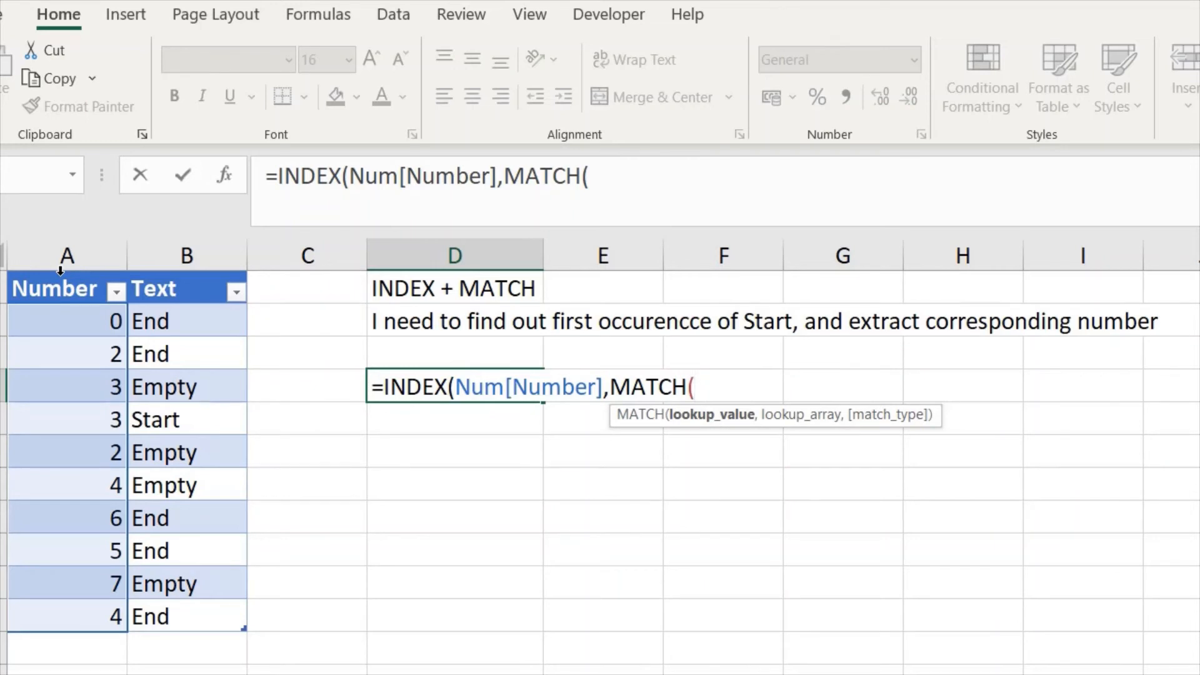
type("\"Sta")
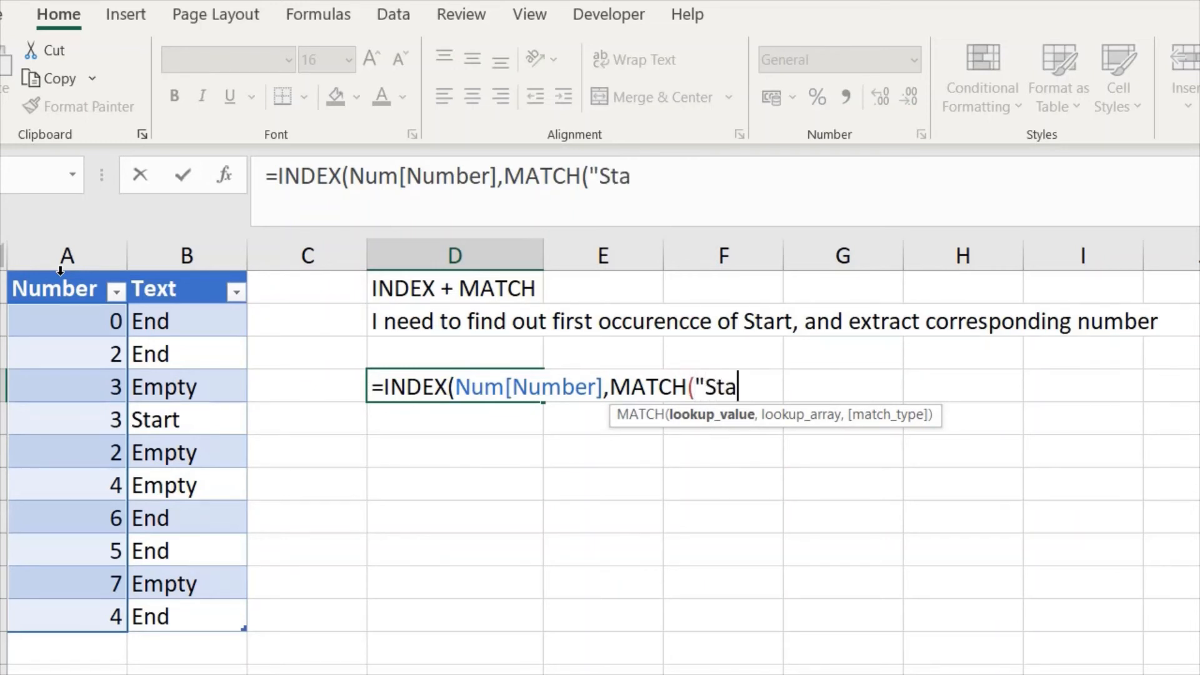
type("rt\",")
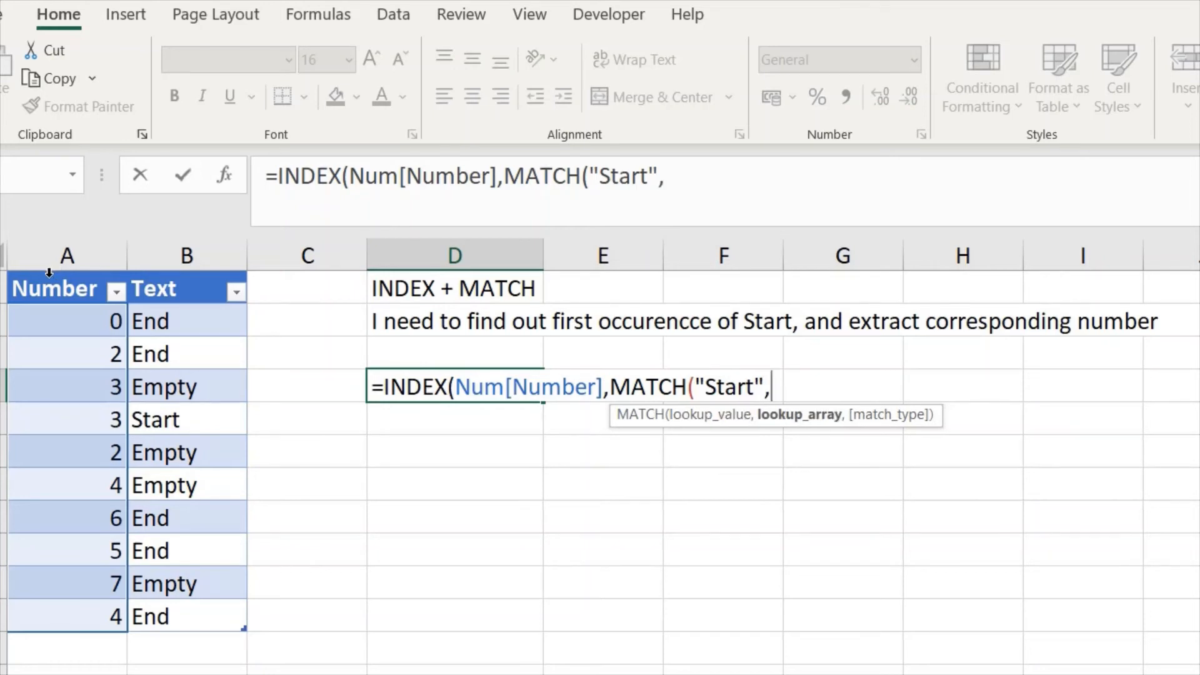
left_click(172, 279)
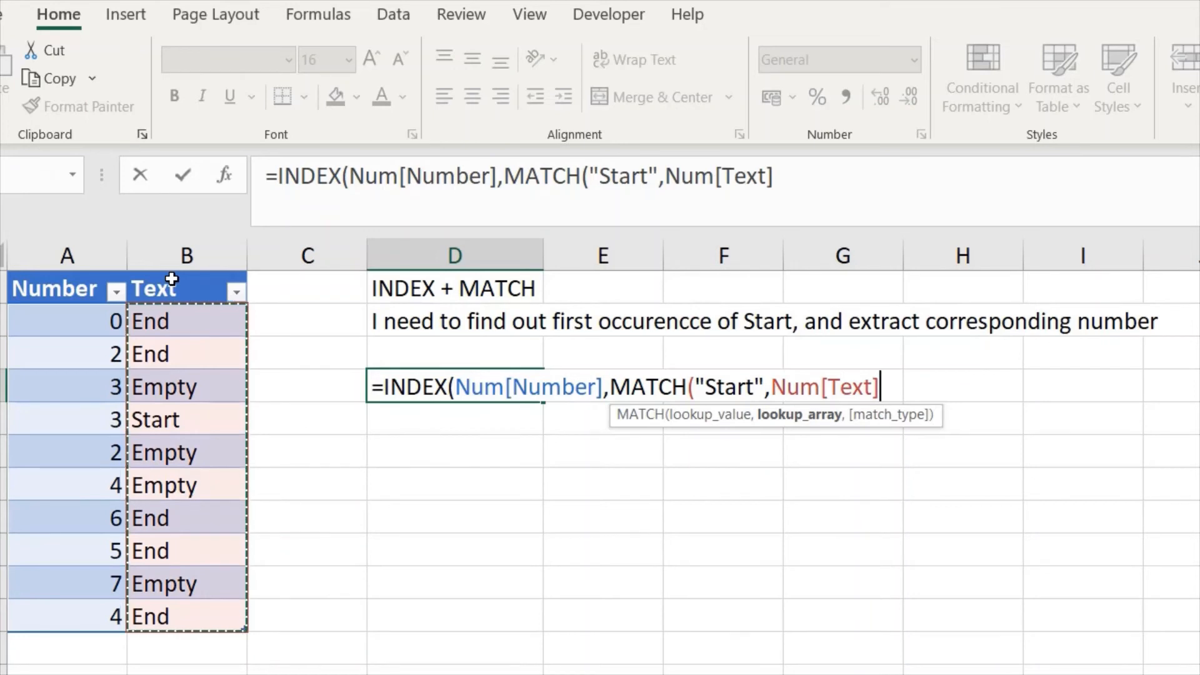
Set the match type to 0 (exact match), leave INDEX's column number empty and complete the formula in D4
type(",")
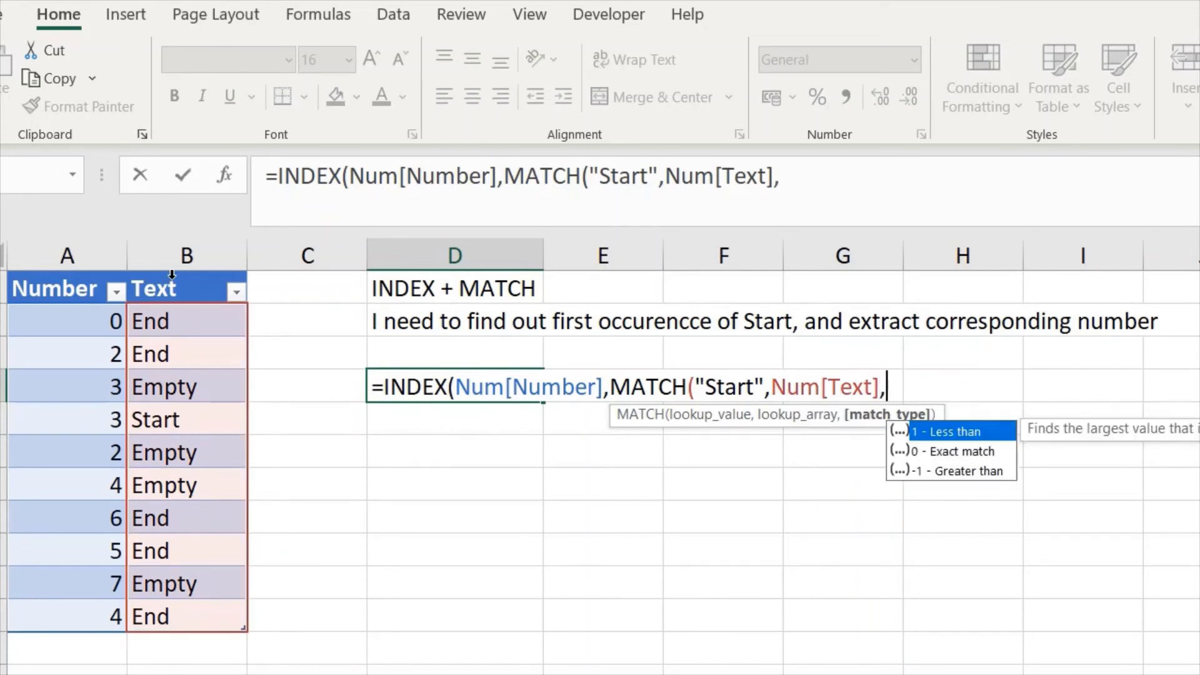
key("Down")
key("Tab")
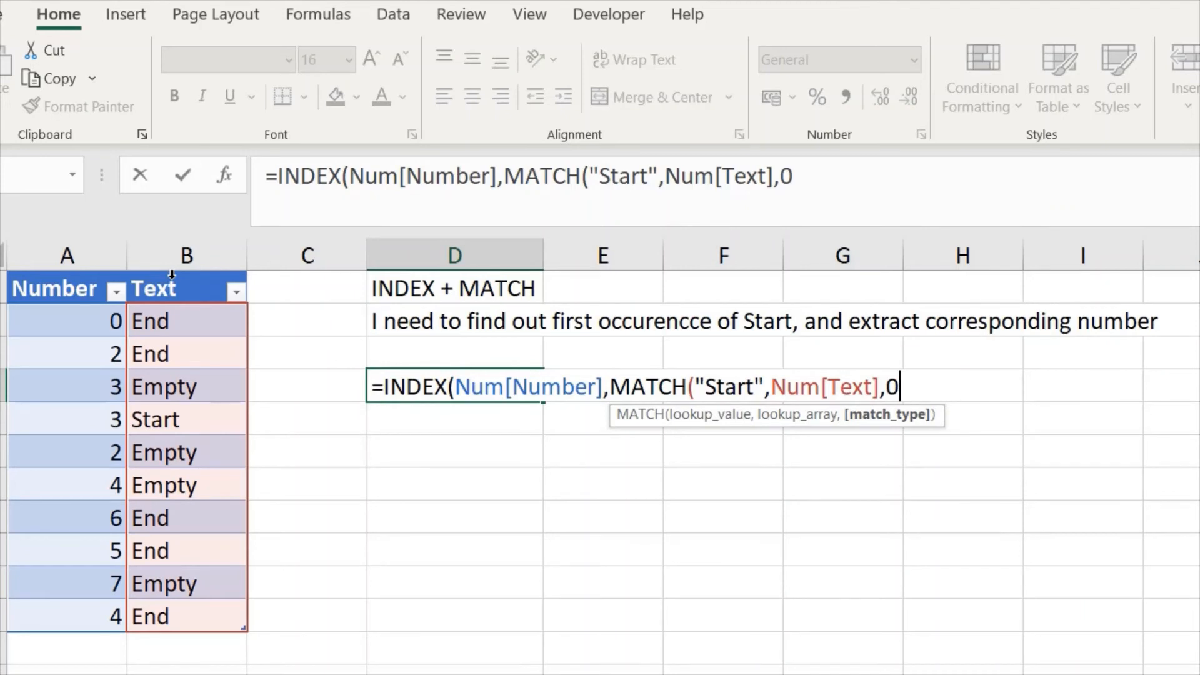
type(")")
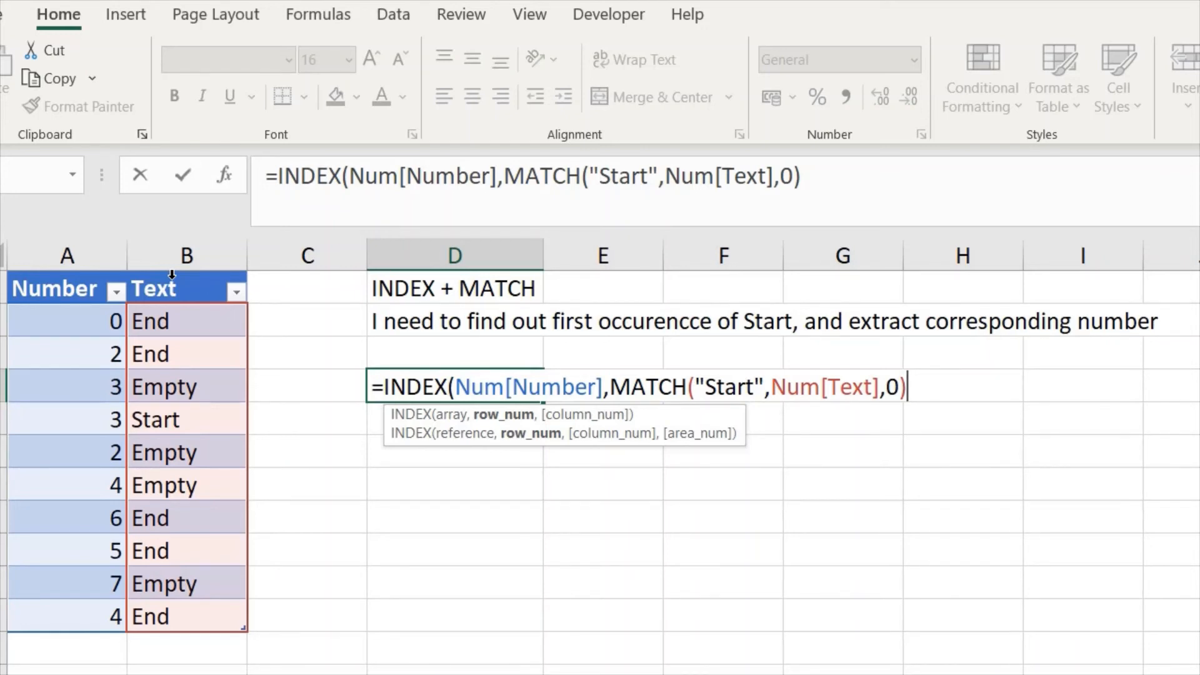
type(",)")
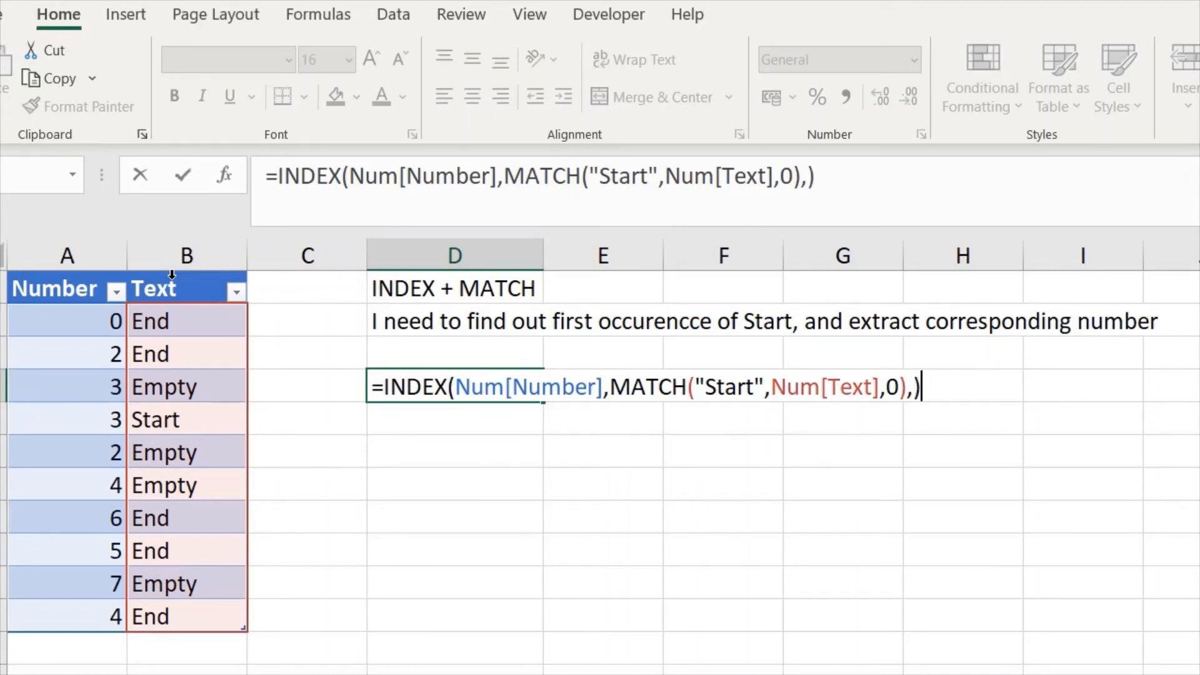
key("Return")
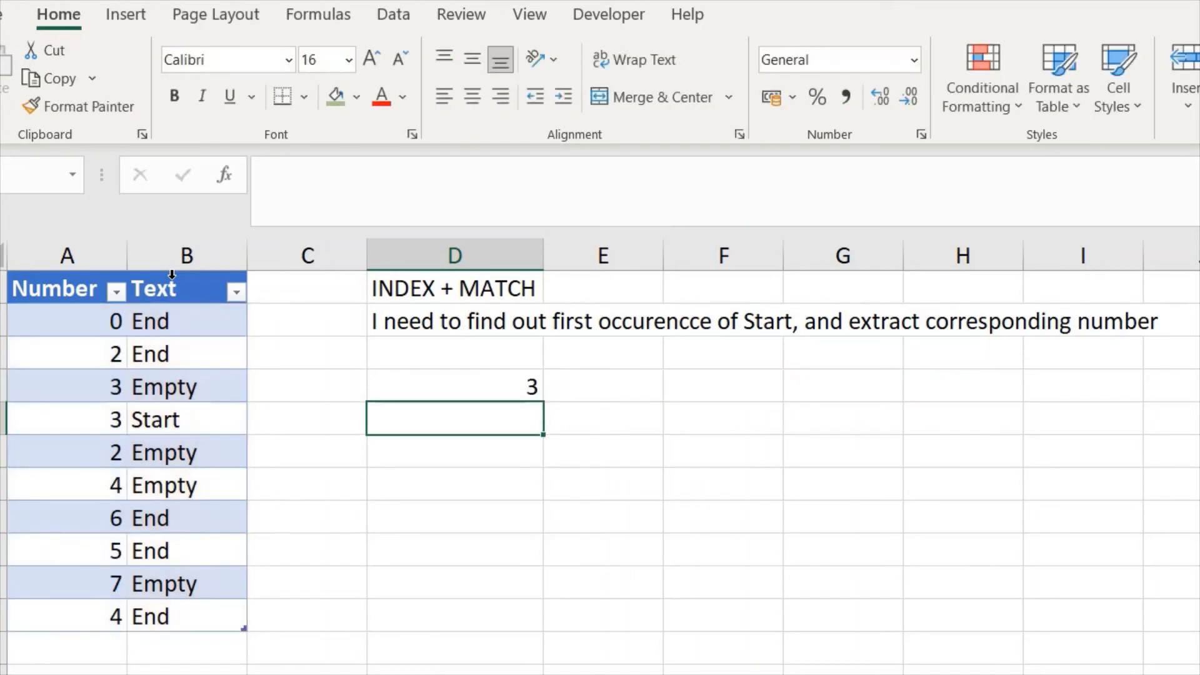
Set the number beside the "Start" entry, in cell A5, to 9
key("Up")
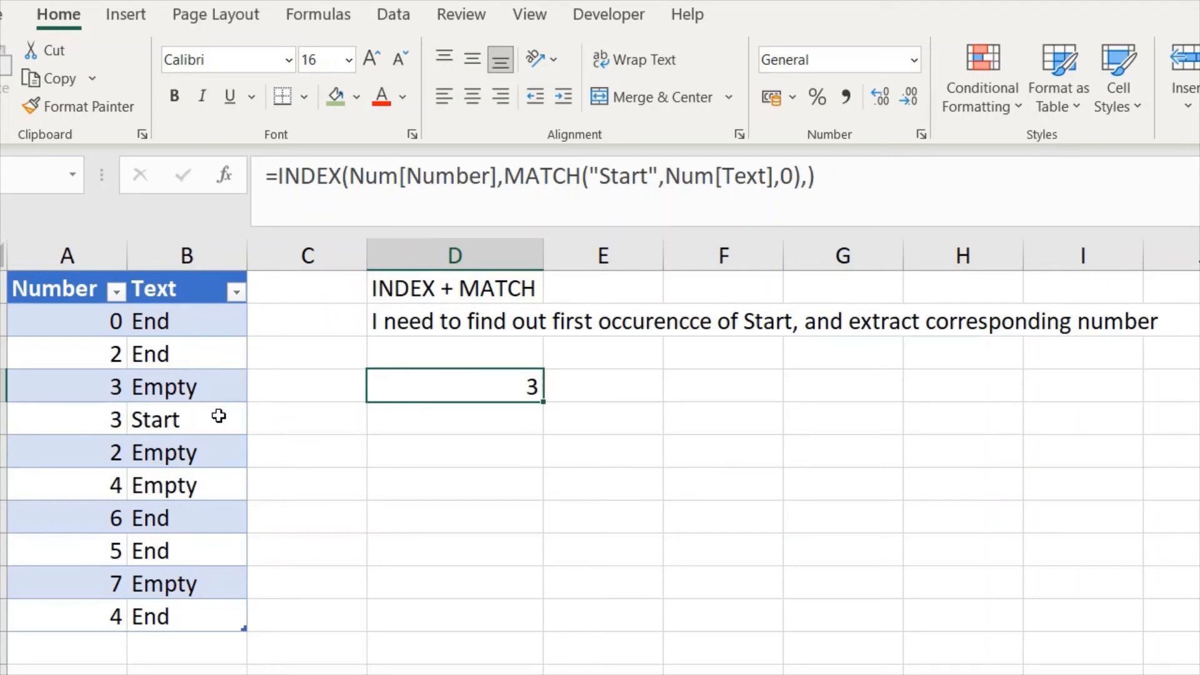
left_click(101, 386)
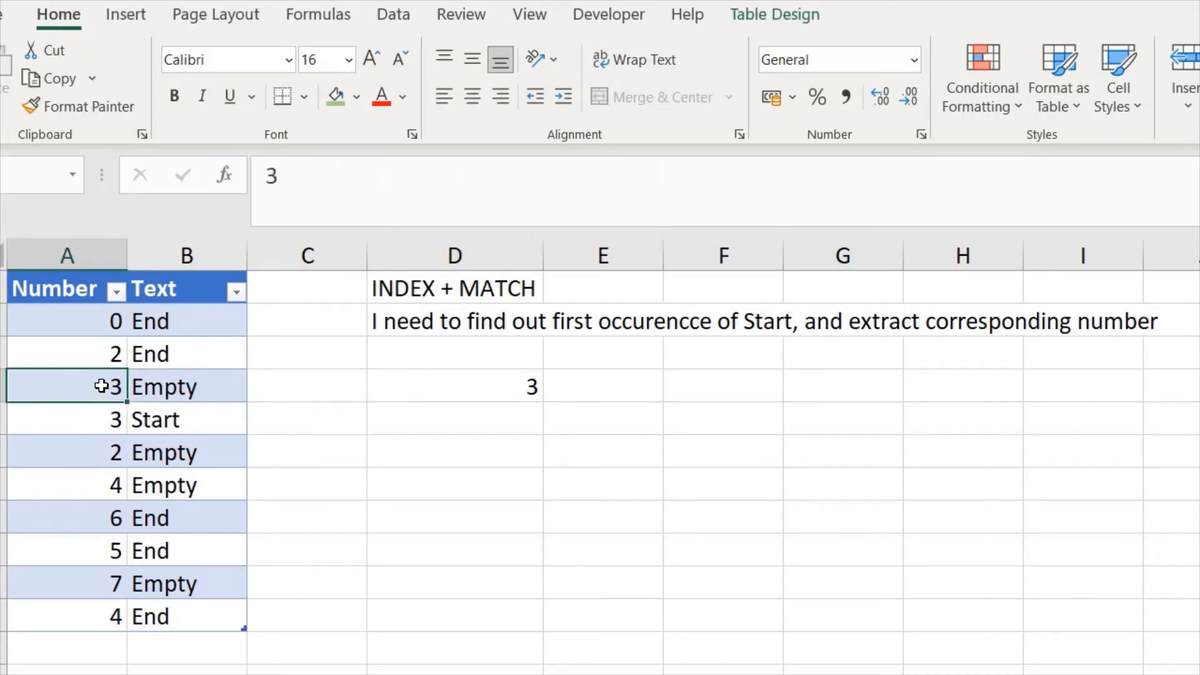
key("Down")
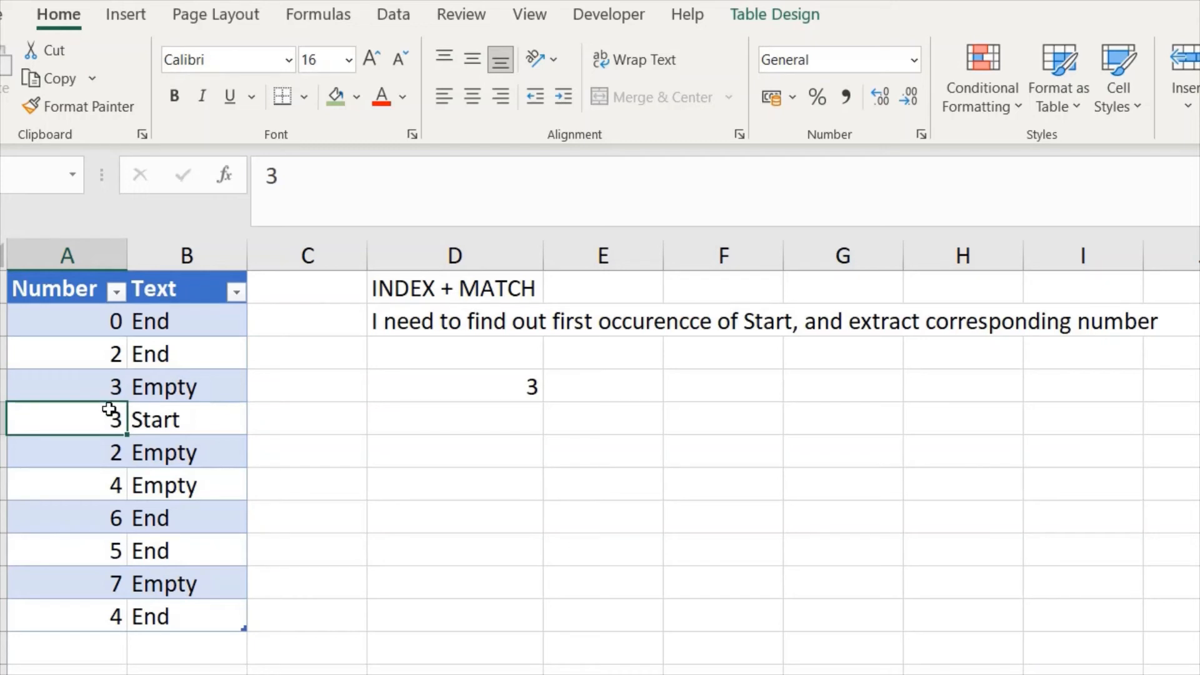
double_click(93, 412)
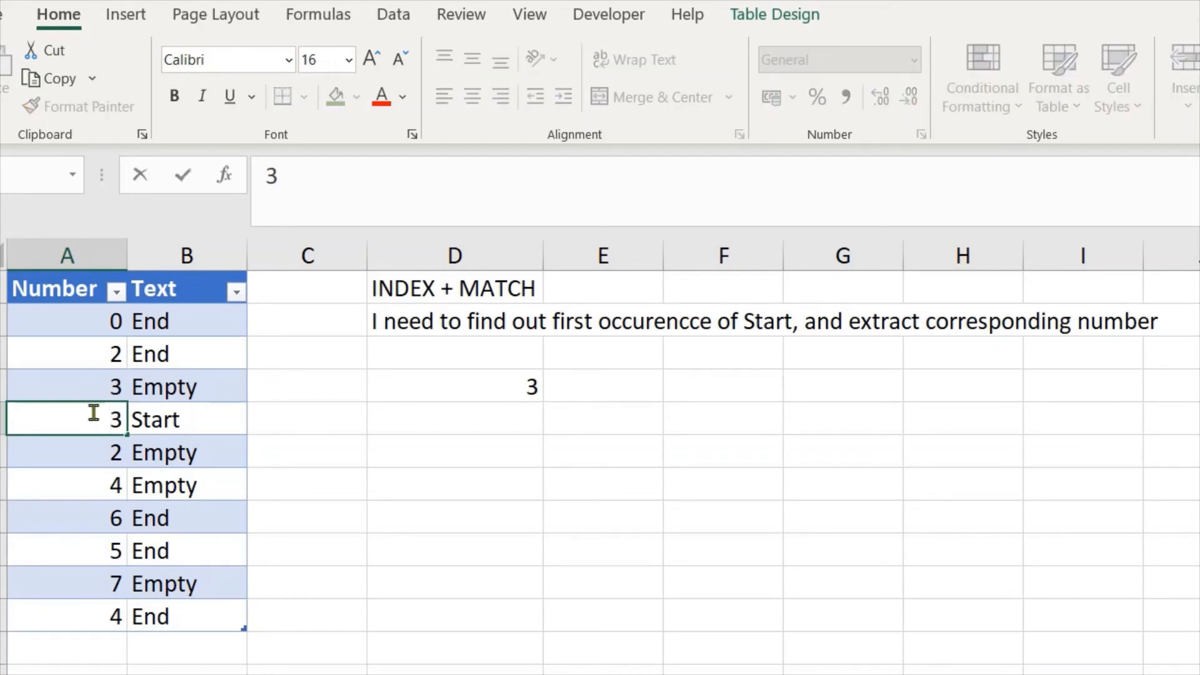
key("Delete")
type("9")
key("Return")
left_click(93, 412)
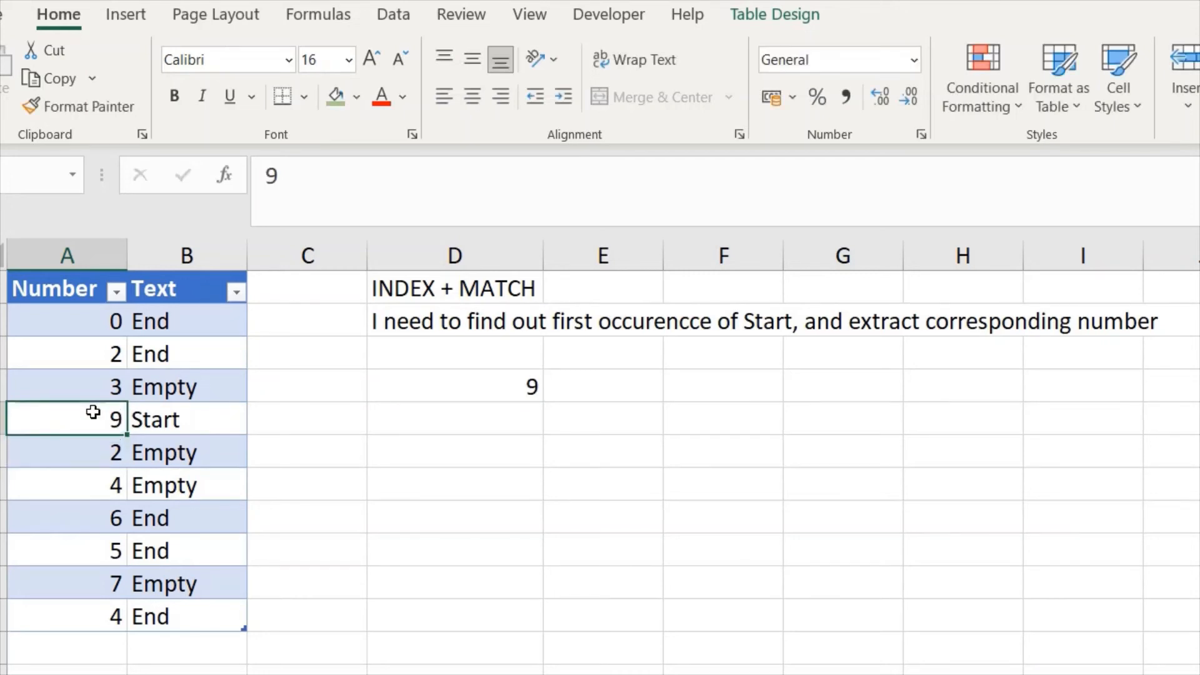
Evaluate only the MATCH part of the formula in D4 and restore its original expression
left_click(508, 379)
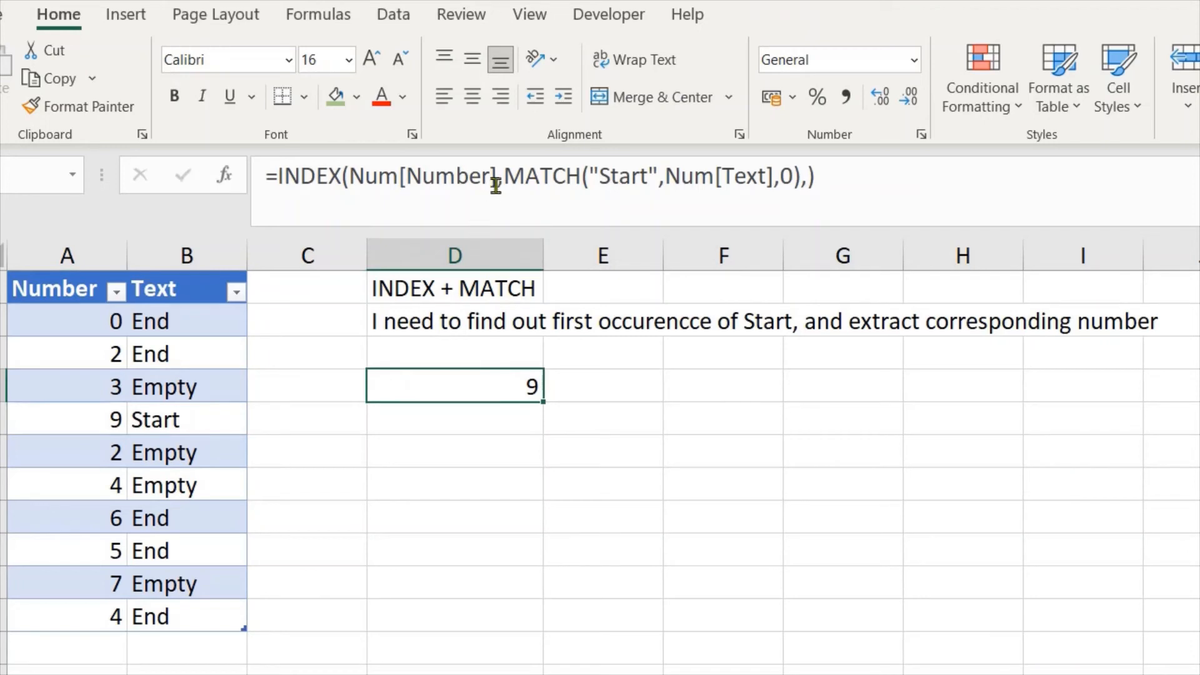
left_click_drag(502, 177, 800, 180)
key("ctrl+c")
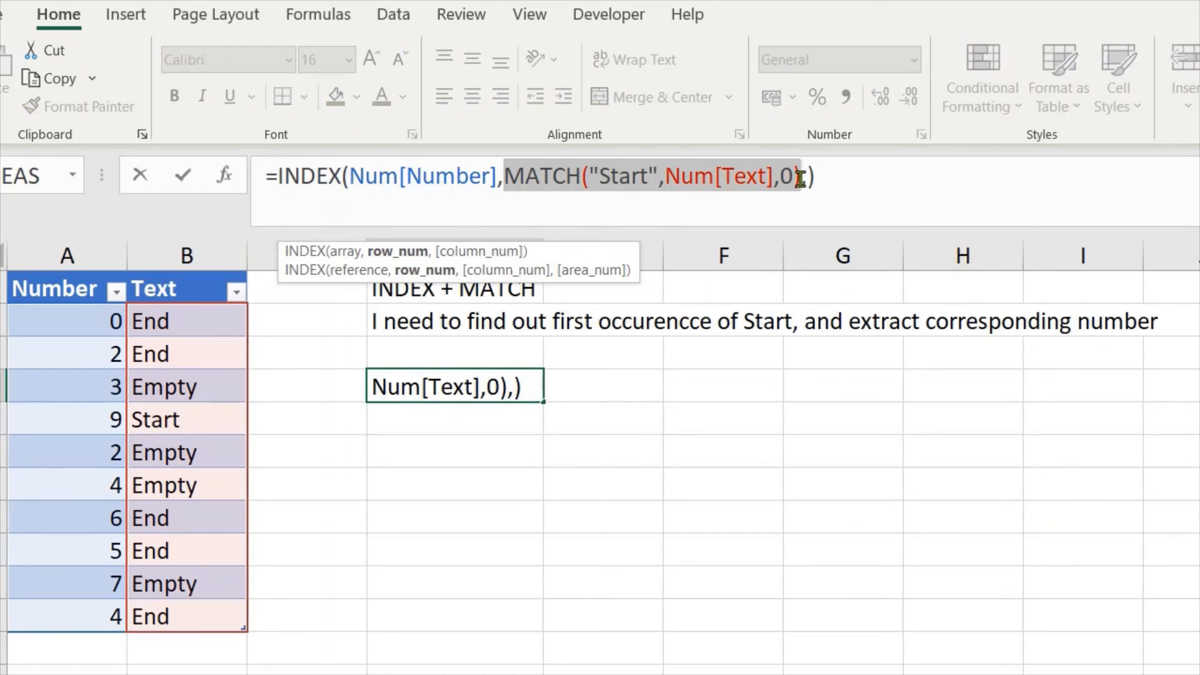
key("F9")
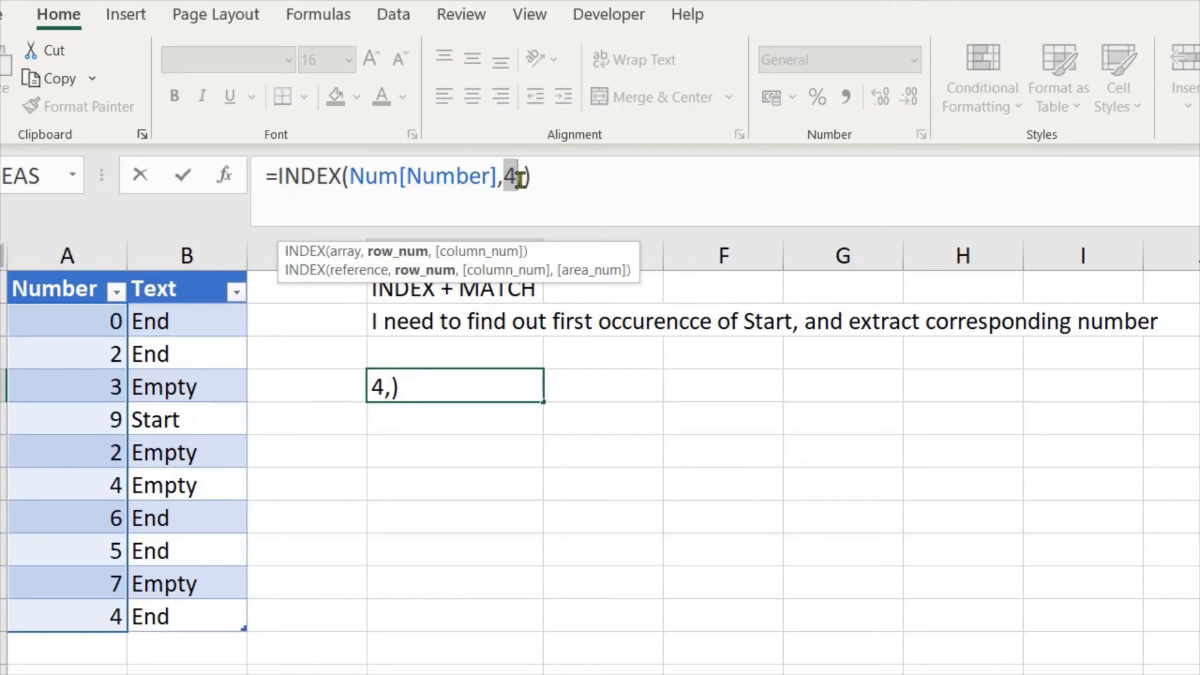
key("ctrl+v")
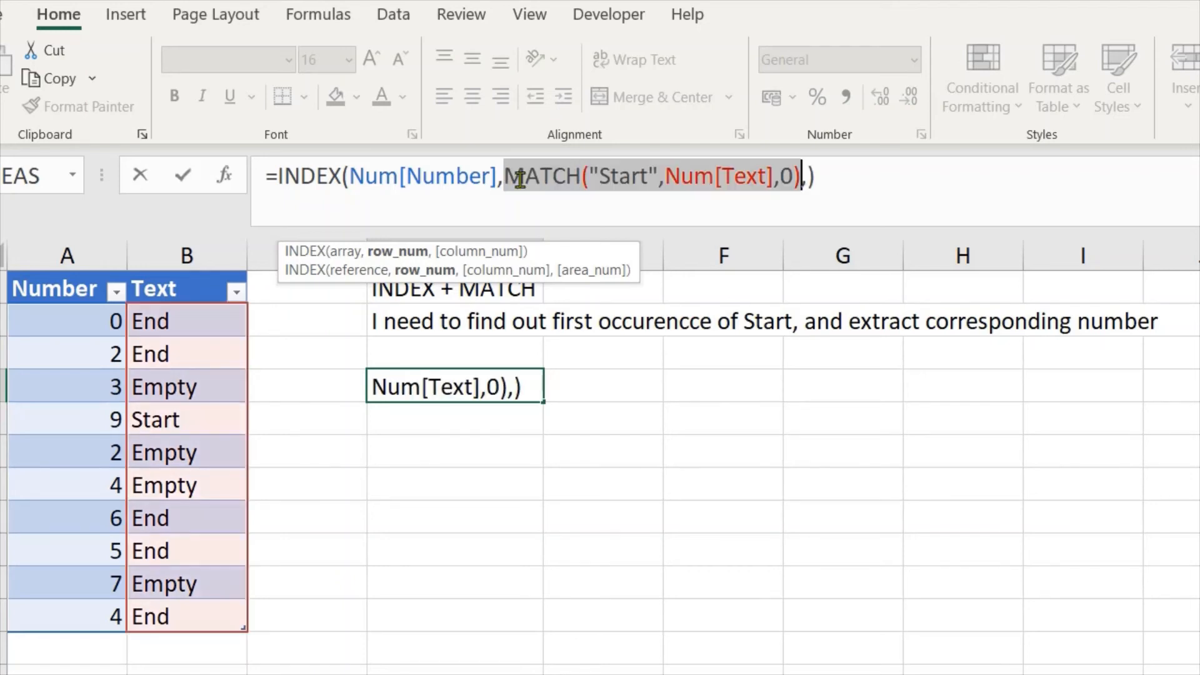
key("Return")
key("Up")
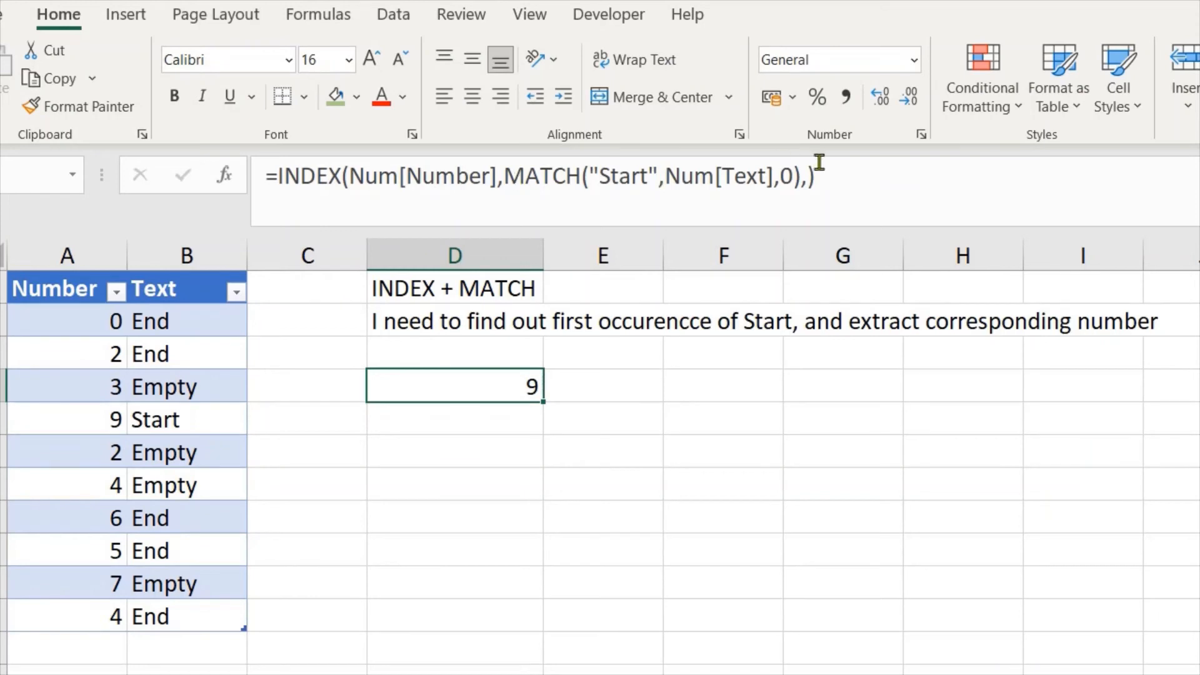
Review the INDEX and MATCH formula in D4 and the order of the table's Number and Text columns
left_click(485, 421)
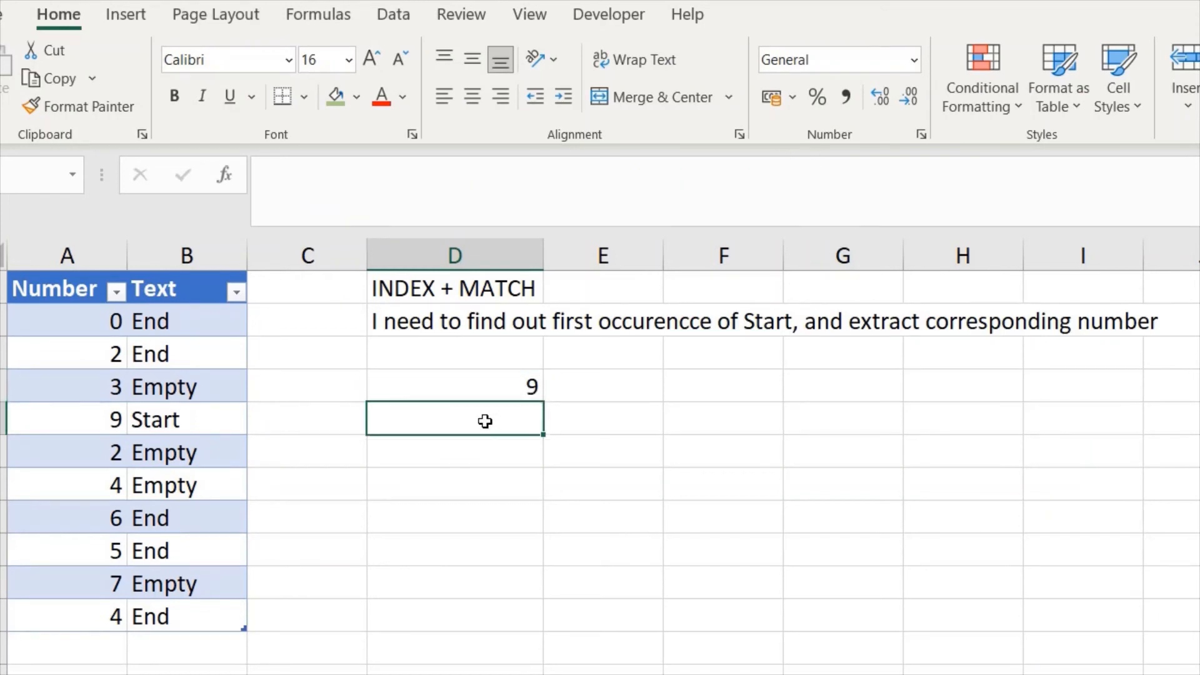
key("Up")
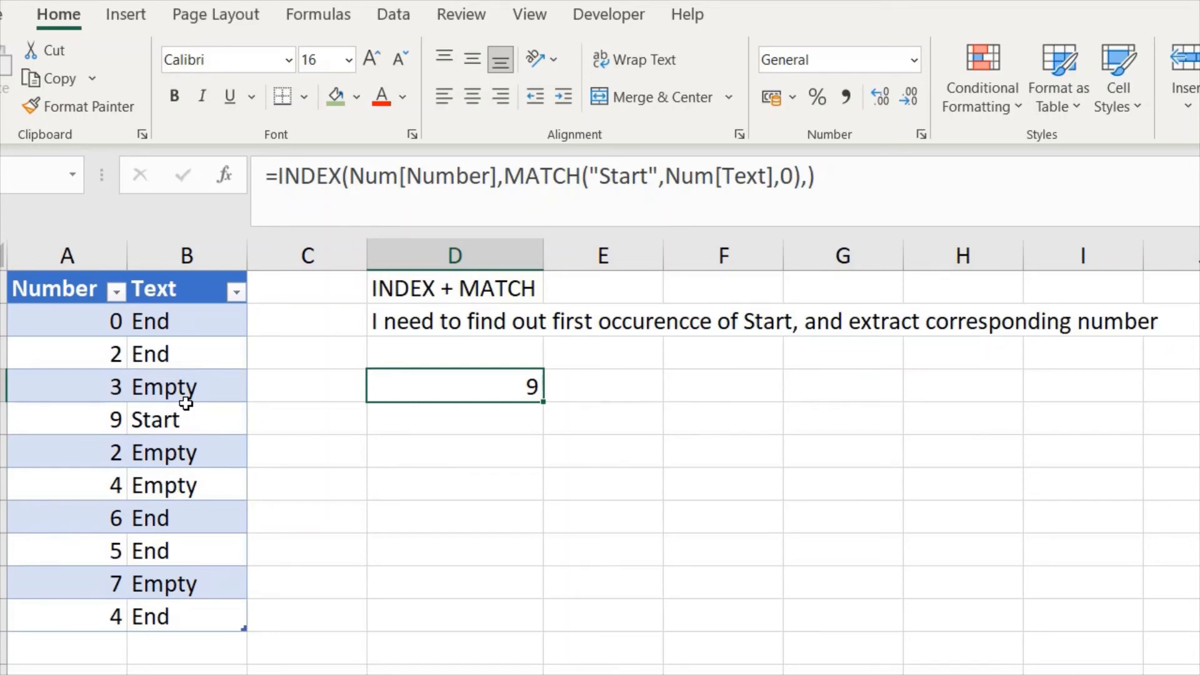
key("Down")
key("Down")
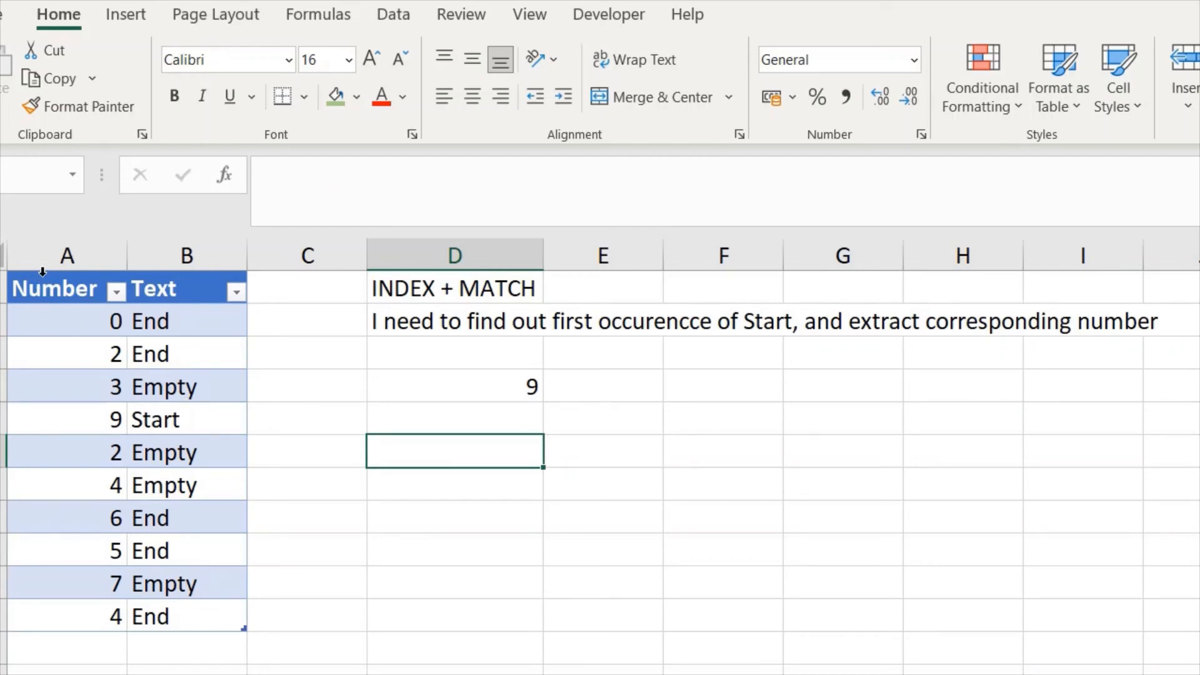
left_click(41, 310)
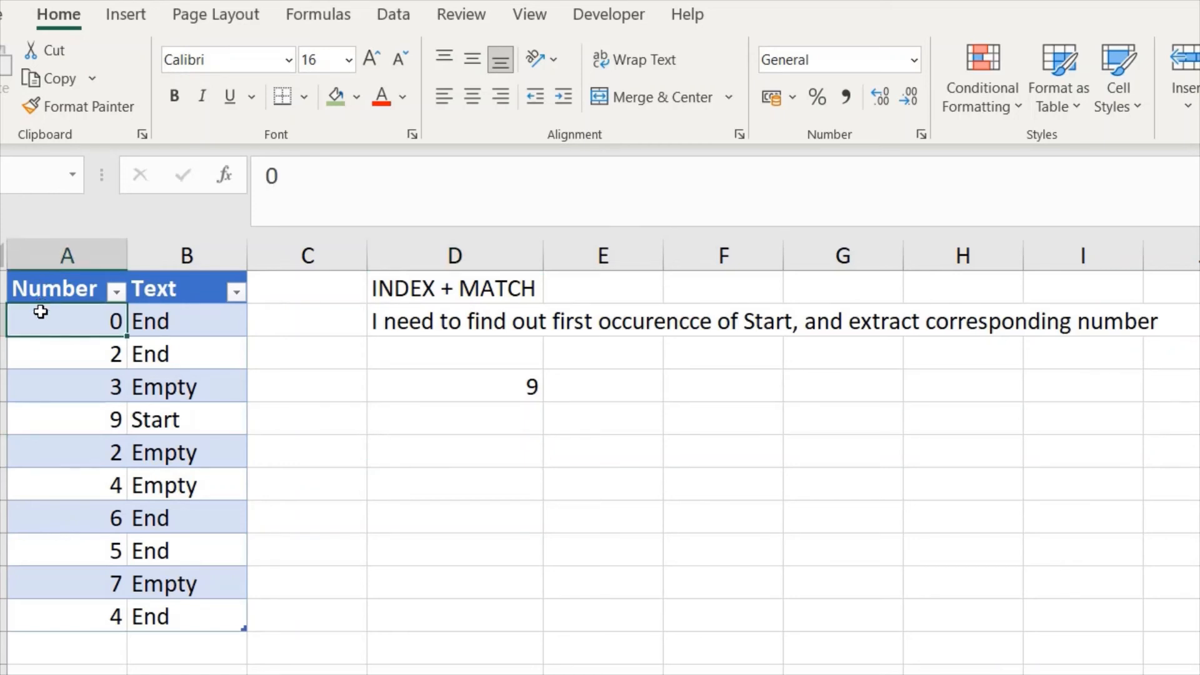
left_click_drag(41, 311, 35, 604)
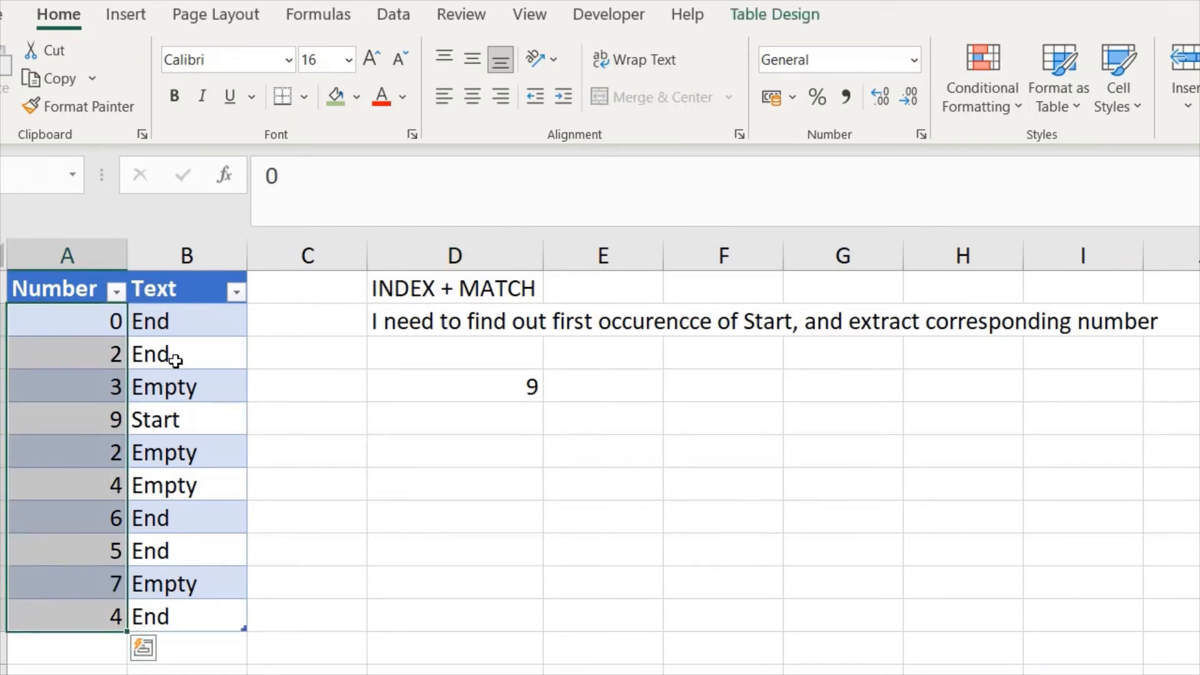
left_click(193, 309)
left_click_drag(192, 309, 185, 625)
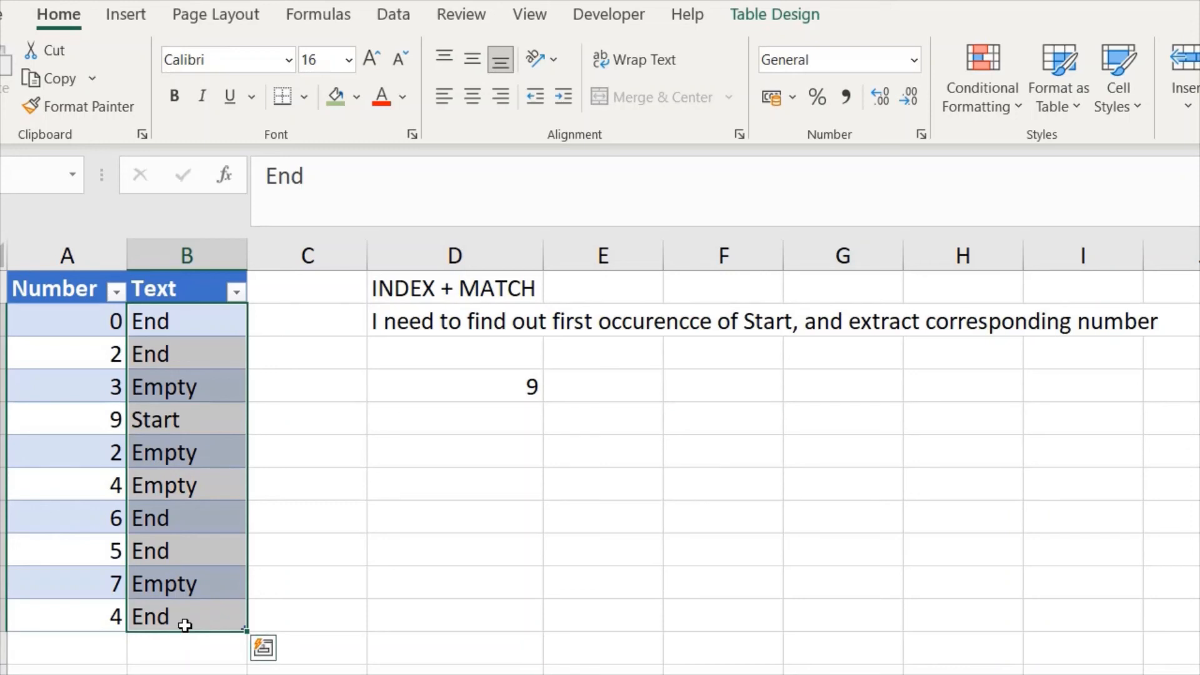
Start a VLOOKUP formula in D6 with "Start" as the lookup value and the table's Text column as the table array
left_click(511, 461)
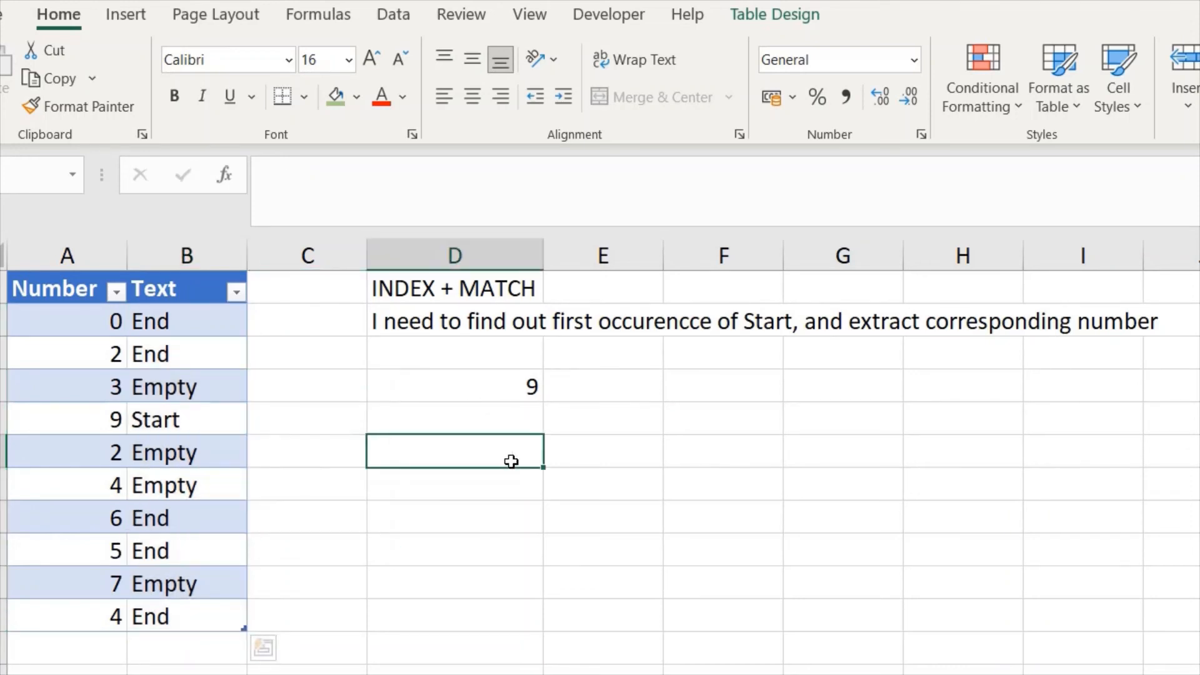
double_click(512, 462)
type("=Vlo")
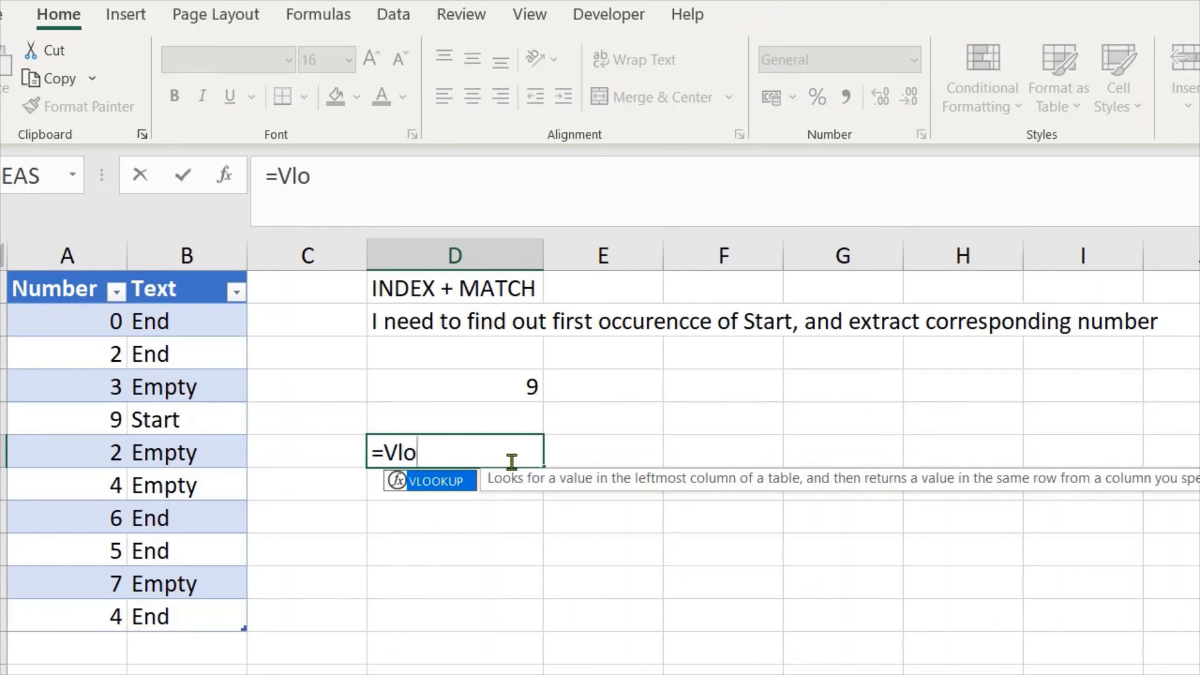
key("Tab")
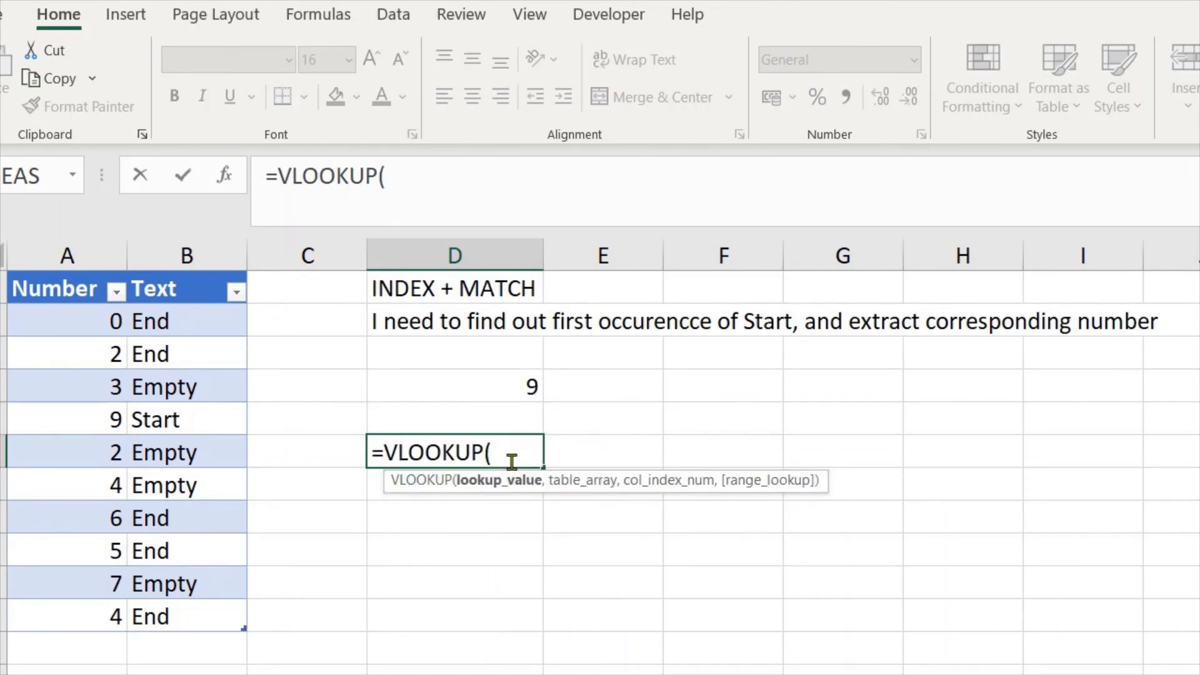
type("\"Start\"")
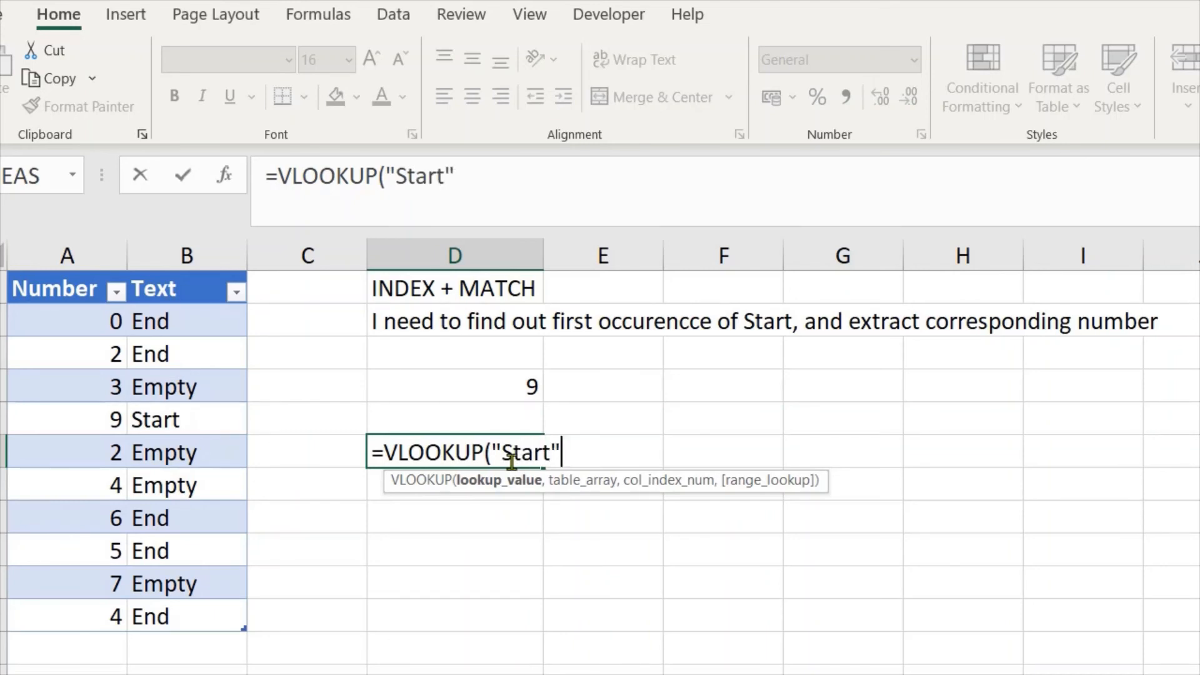
type(",")
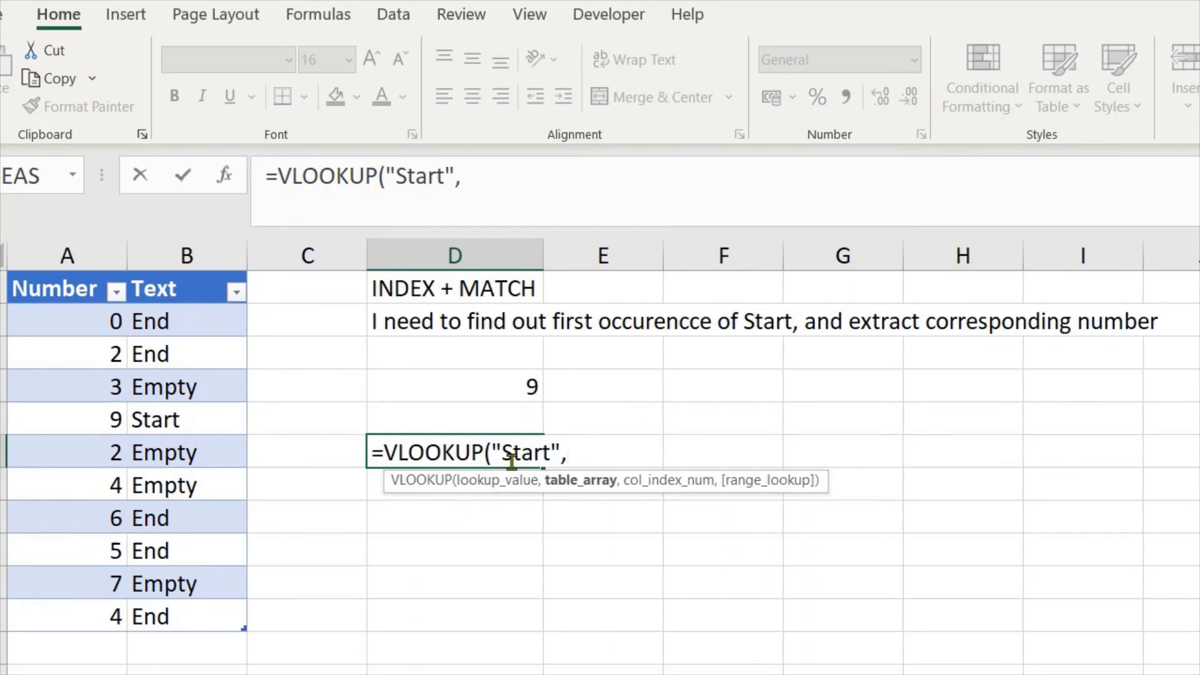
left_click(157, 275)
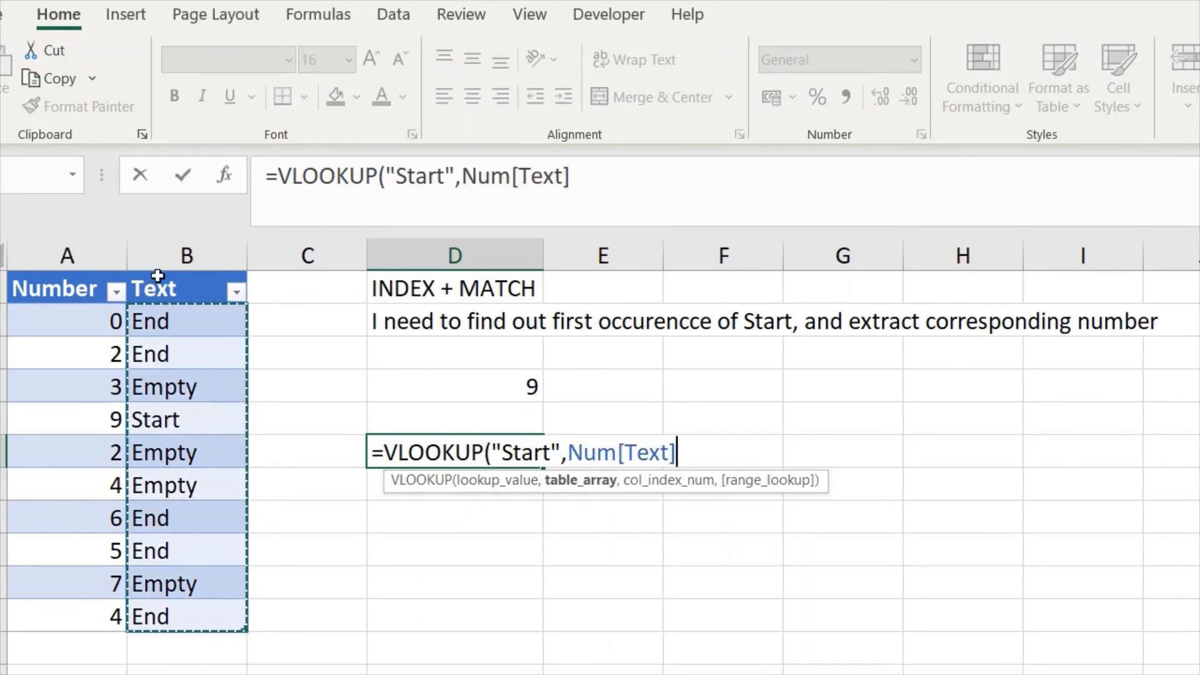
type(",")
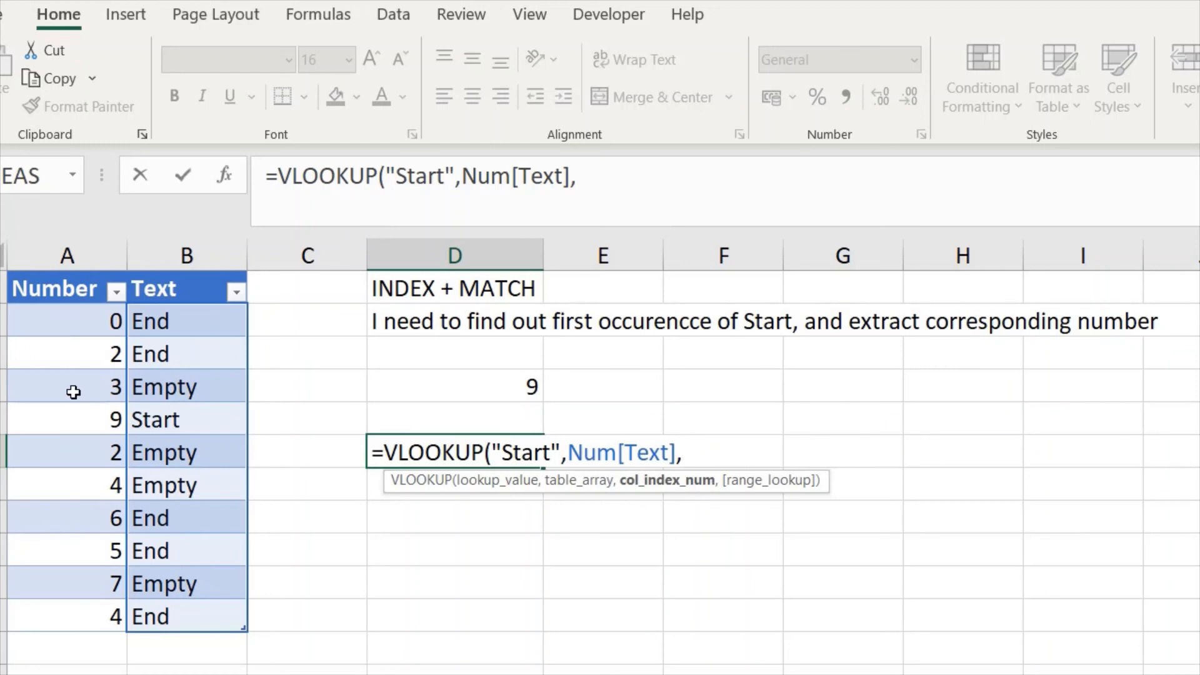
Try the VLOOKUP in D6 with column index -1 and an exact match (FALSE), and complete the formula
type("-1,")
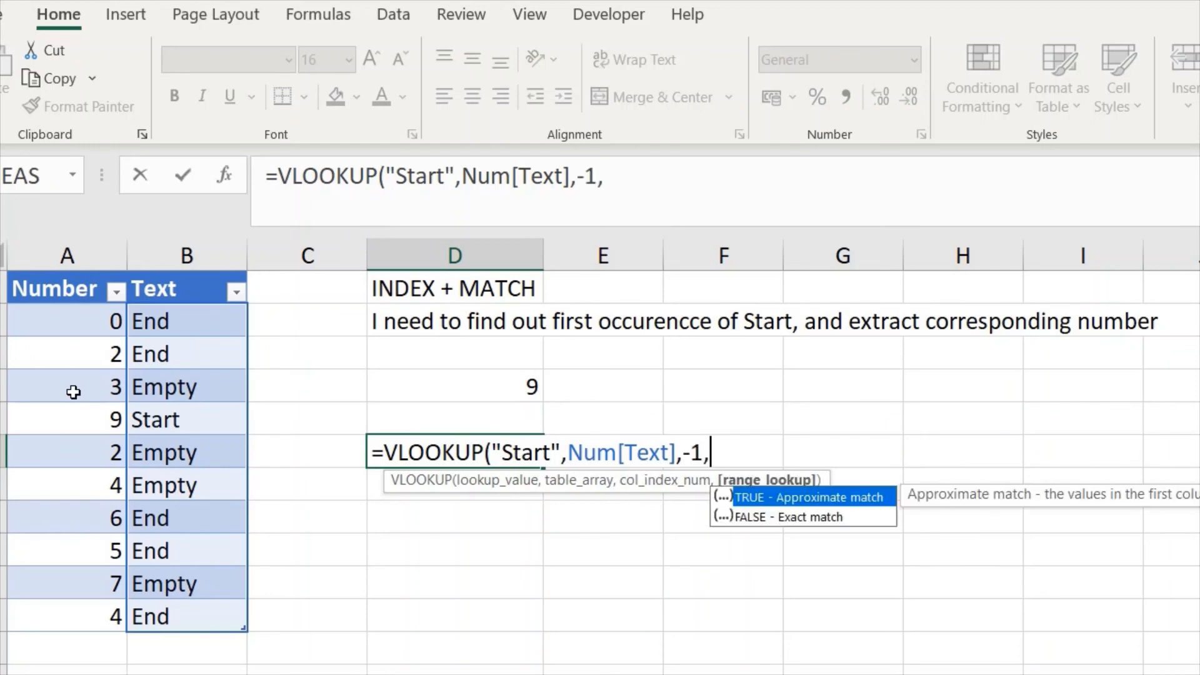
key("Down")
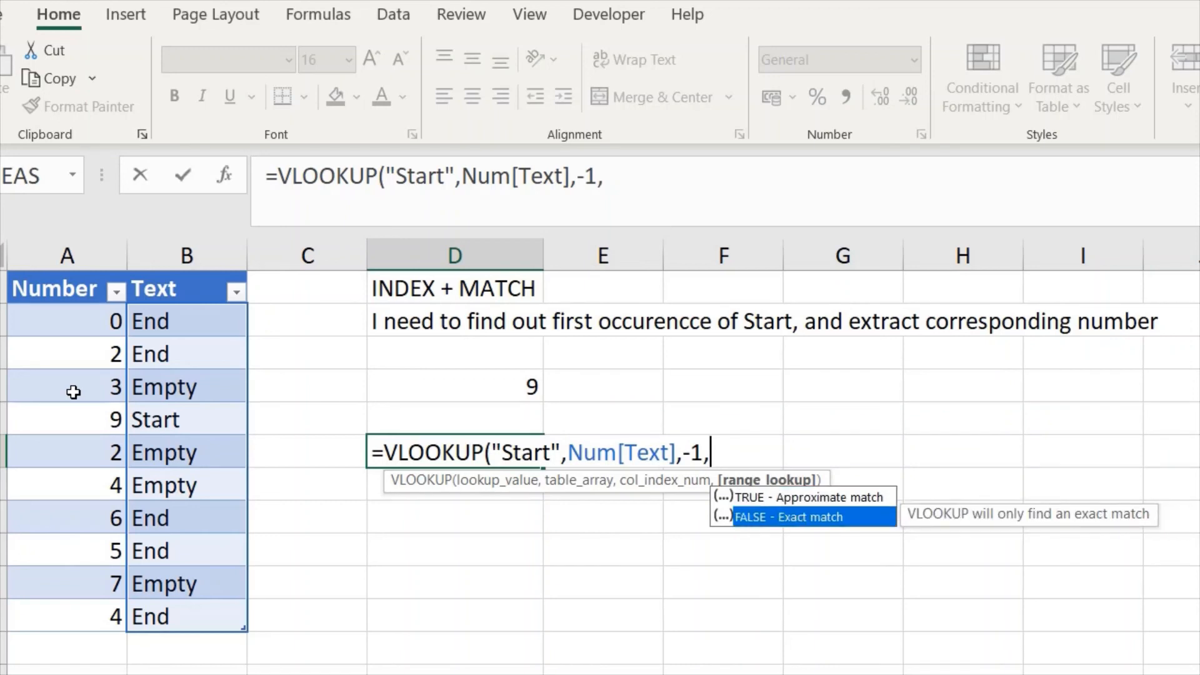
key("Tab")
type(")")
key("ctrl+Return")
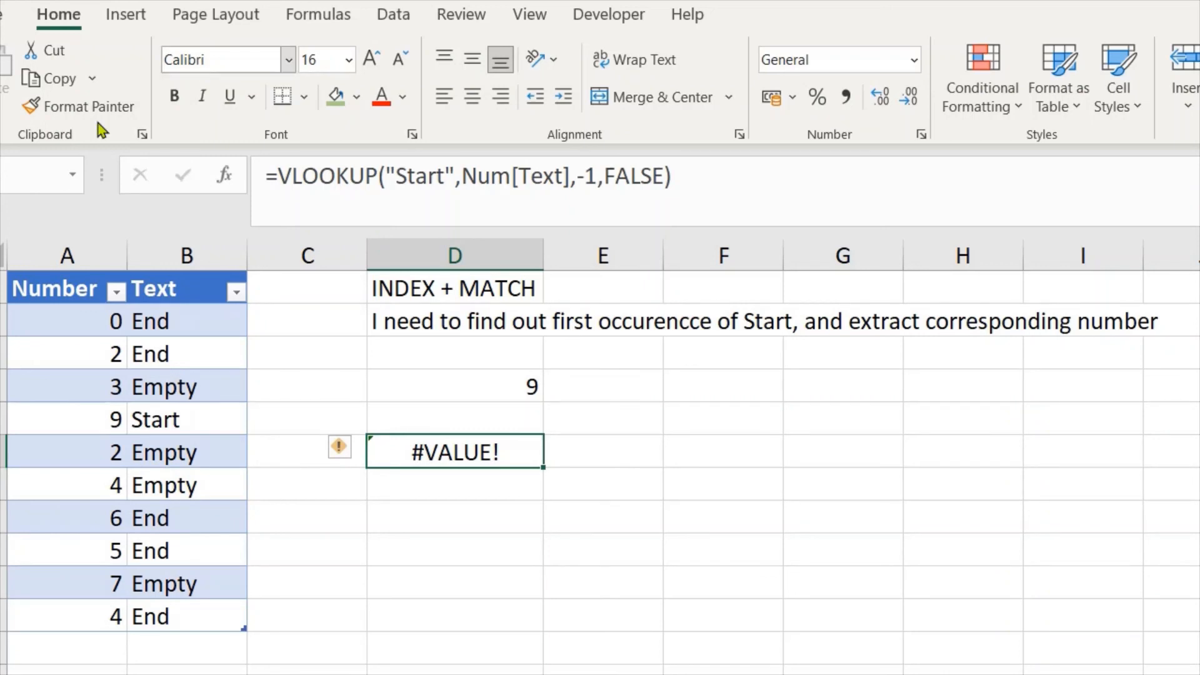
Change the column index of the VLOOKUP formula in D6 to 0
left_click(594, 183)
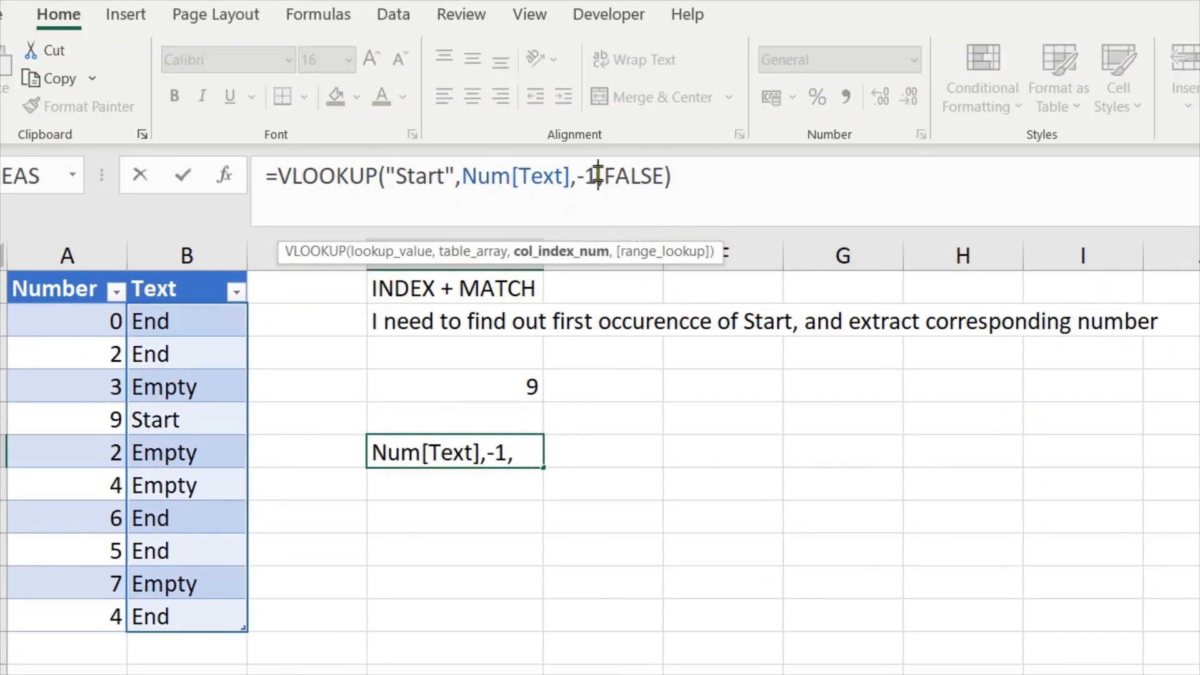
key("BackSpace")
key("BackSpace")
type("0")
key("ctrl+Return")
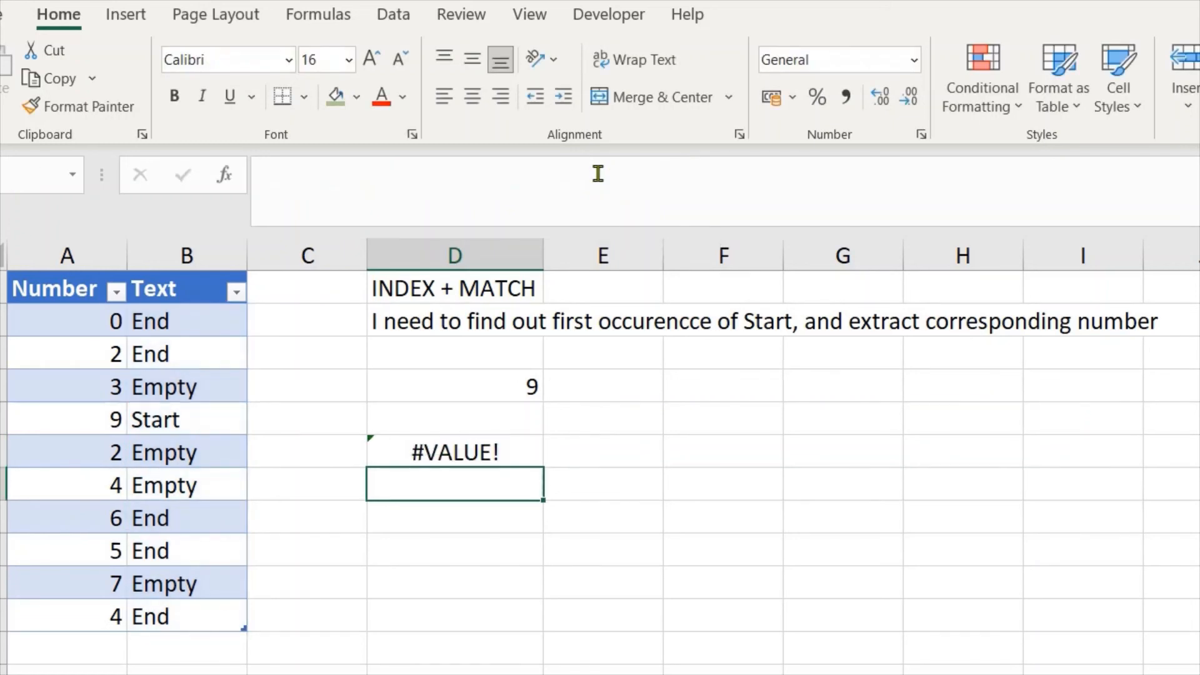
Set the column index of the VLOOKUP formula in D6 to 1
left_click(594, 176)
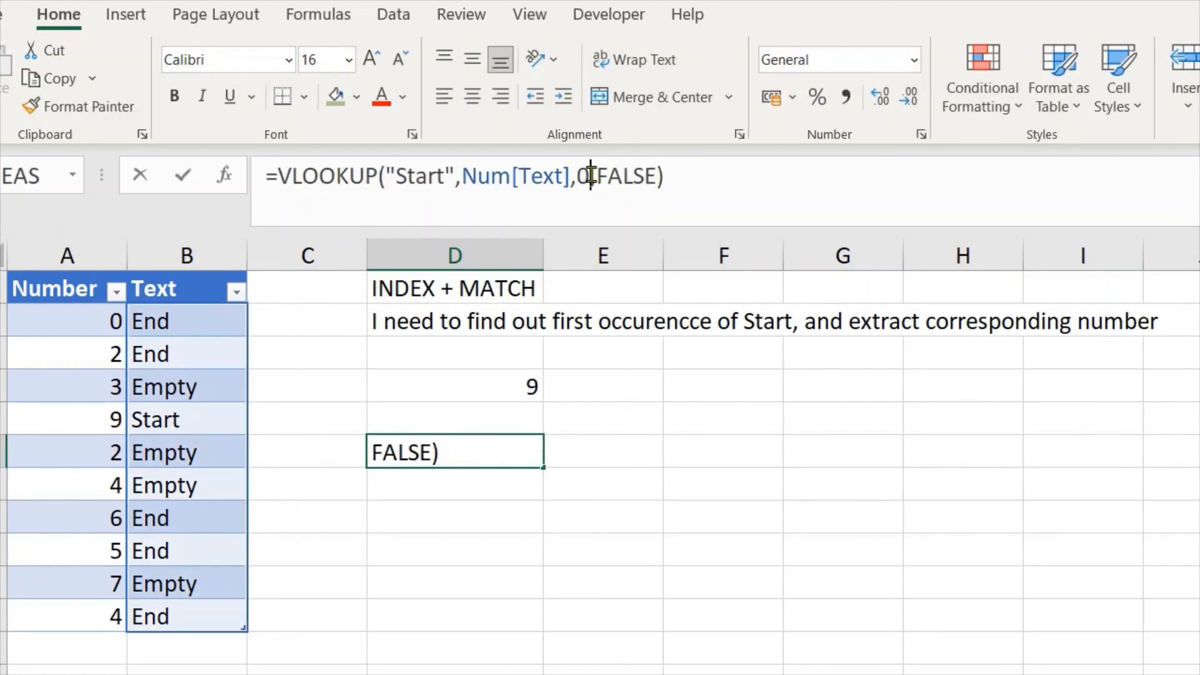
key("BackSpace")
type("1")
key("Return")
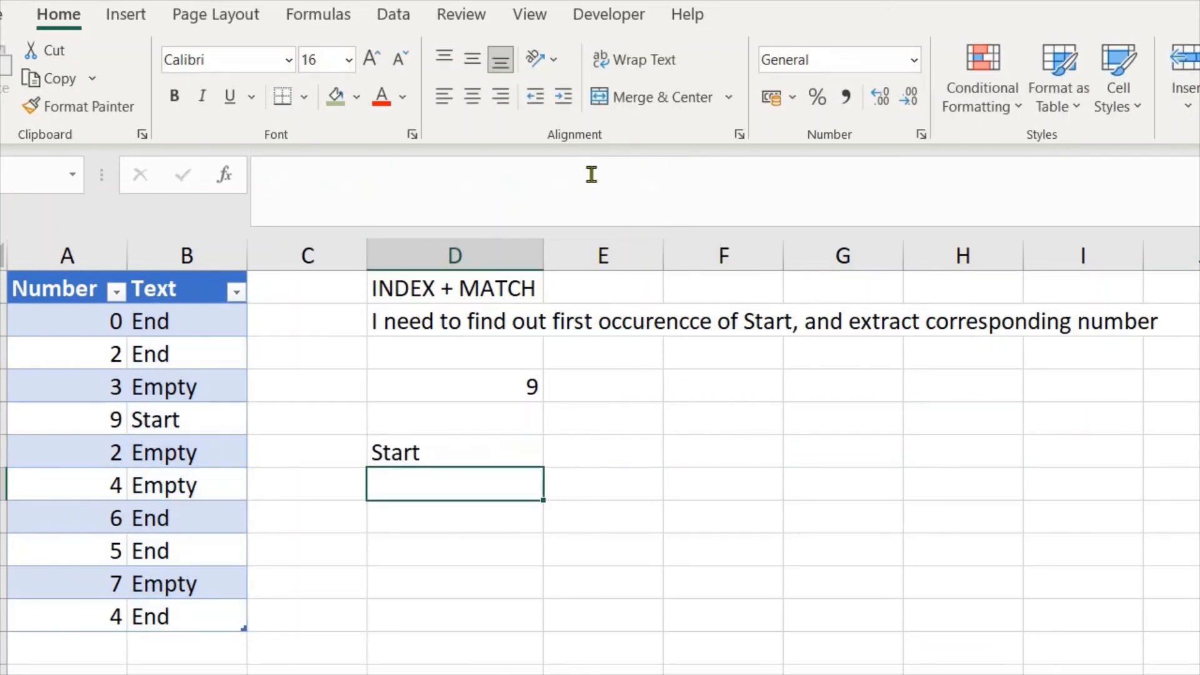
Clear the VLOOKUP formula from D6 and go back to the INDEX and MATCH formula in D4
key("Up")
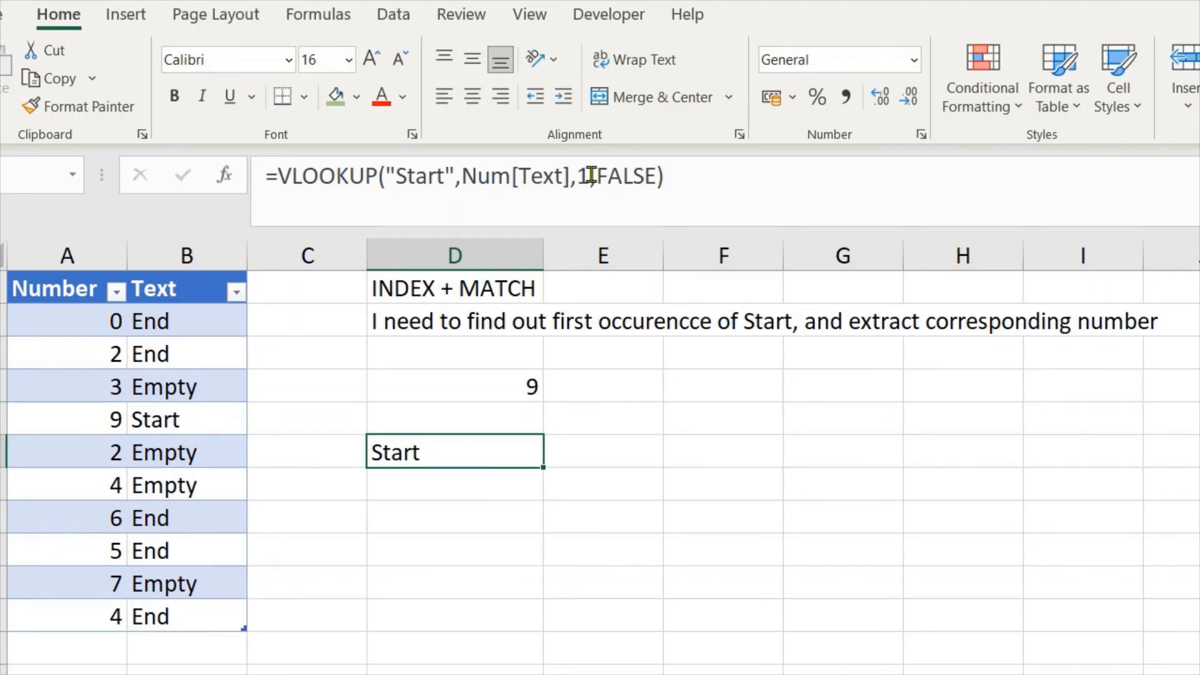
left_click_drag(61, 313, 47, 623)
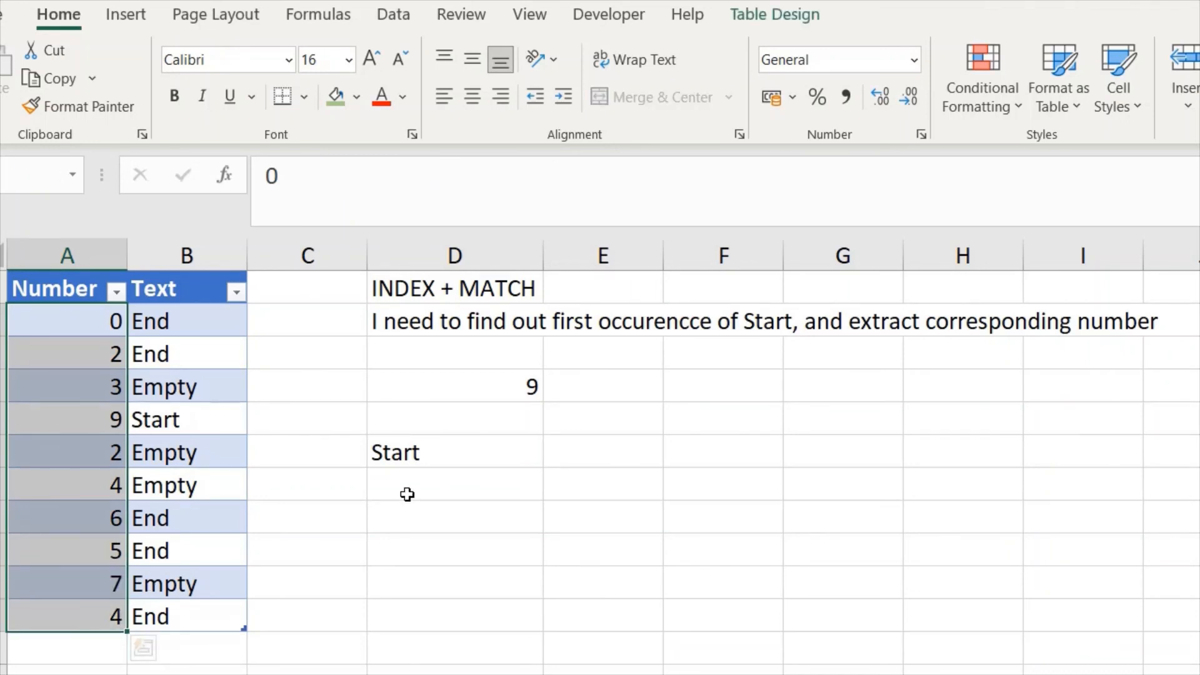
left_click(407, 472)
left_click(407, 454)
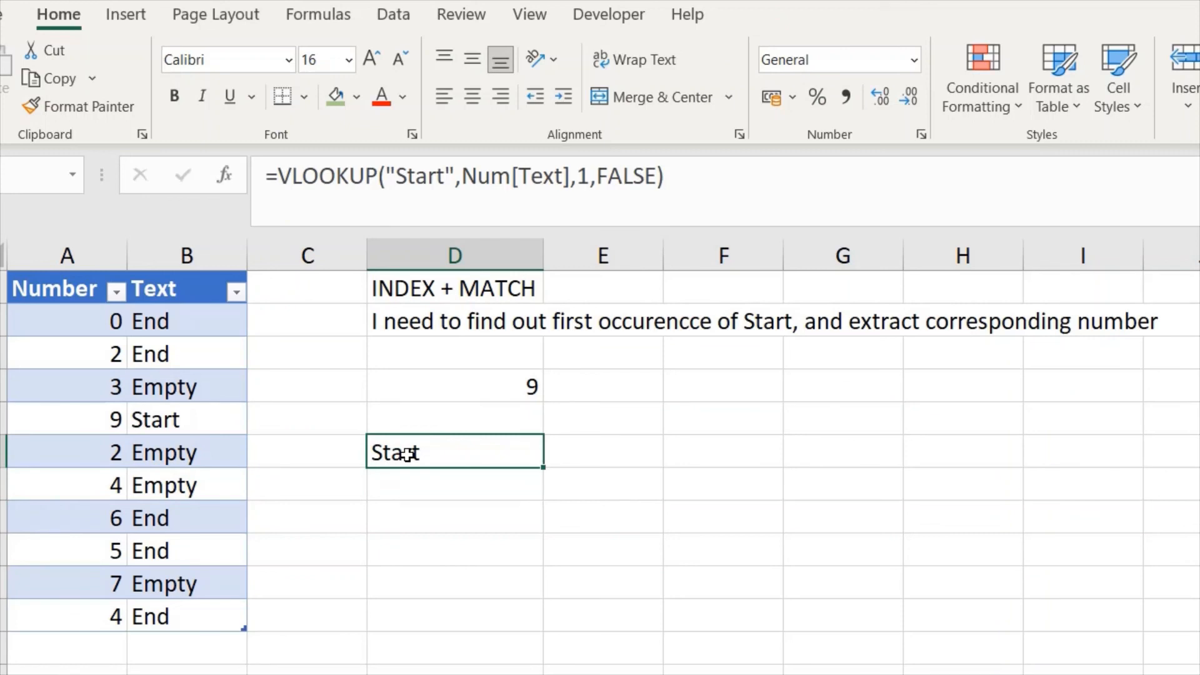
key("Delete")
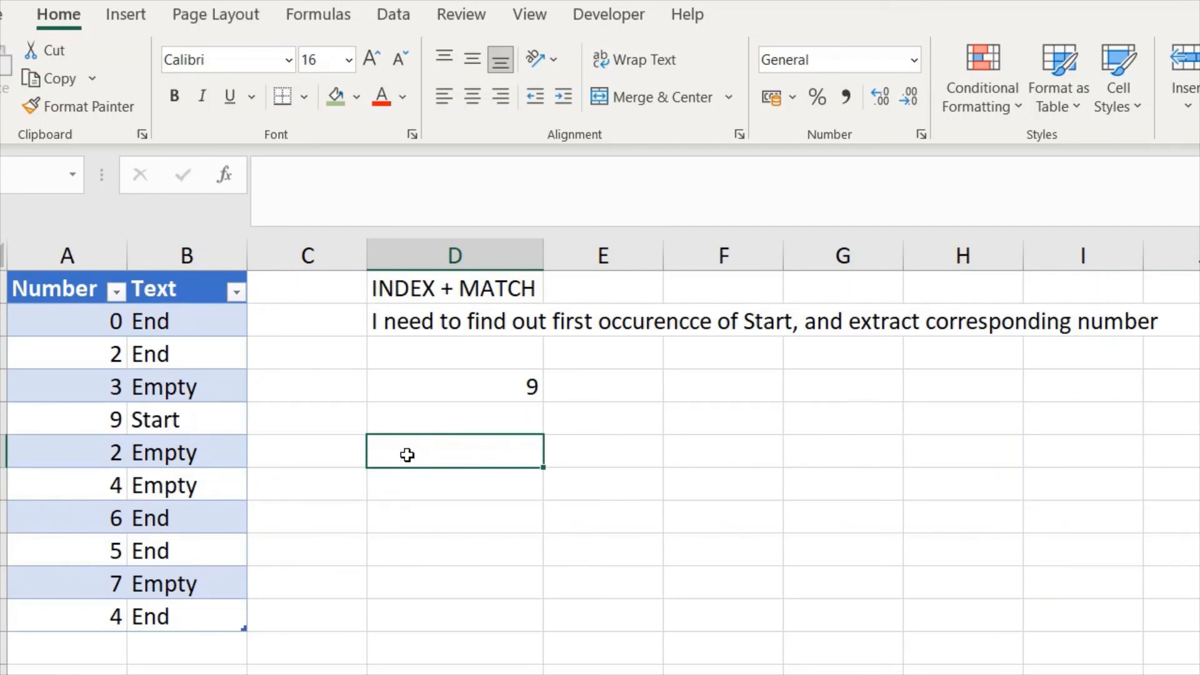
key("Up")
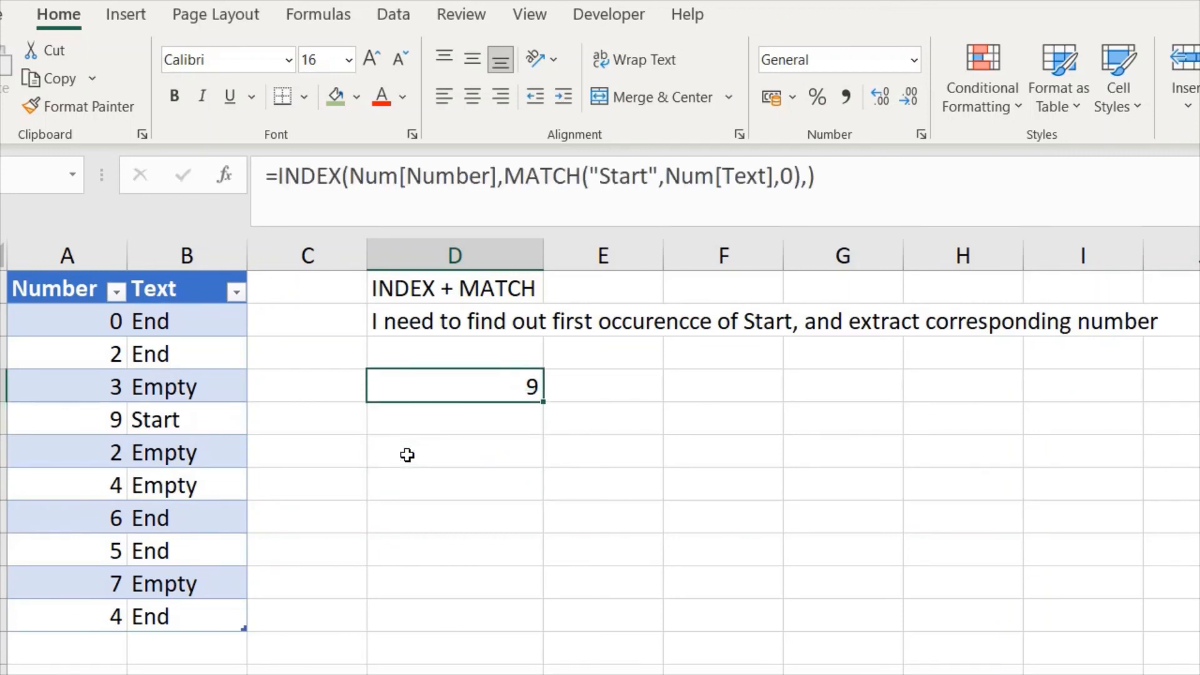